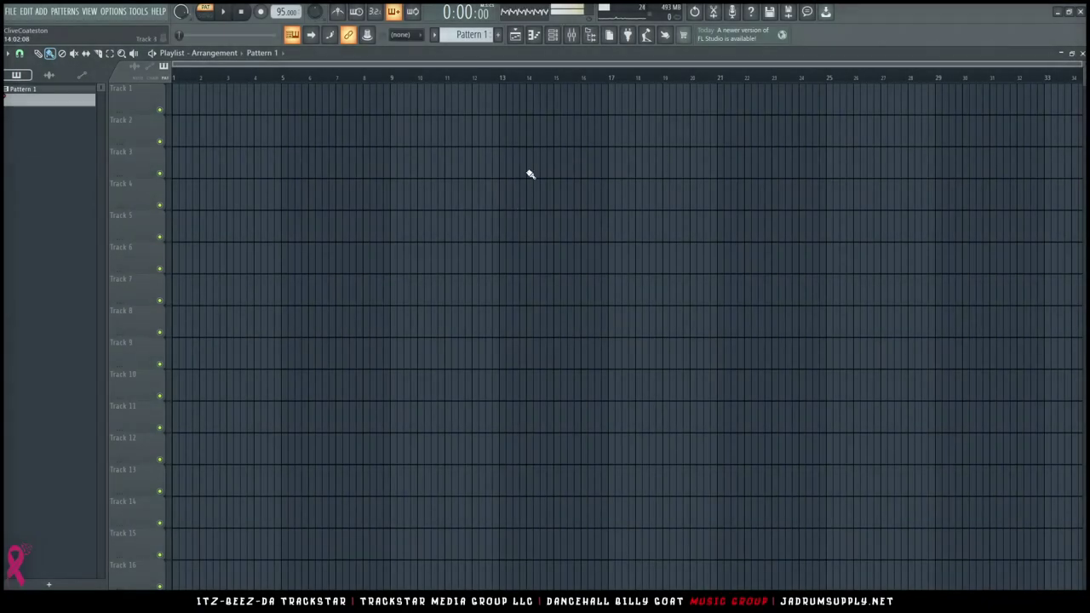
Open the channel rack and view the MINOR channel's scale notes in the piano roll
click(554, 36)
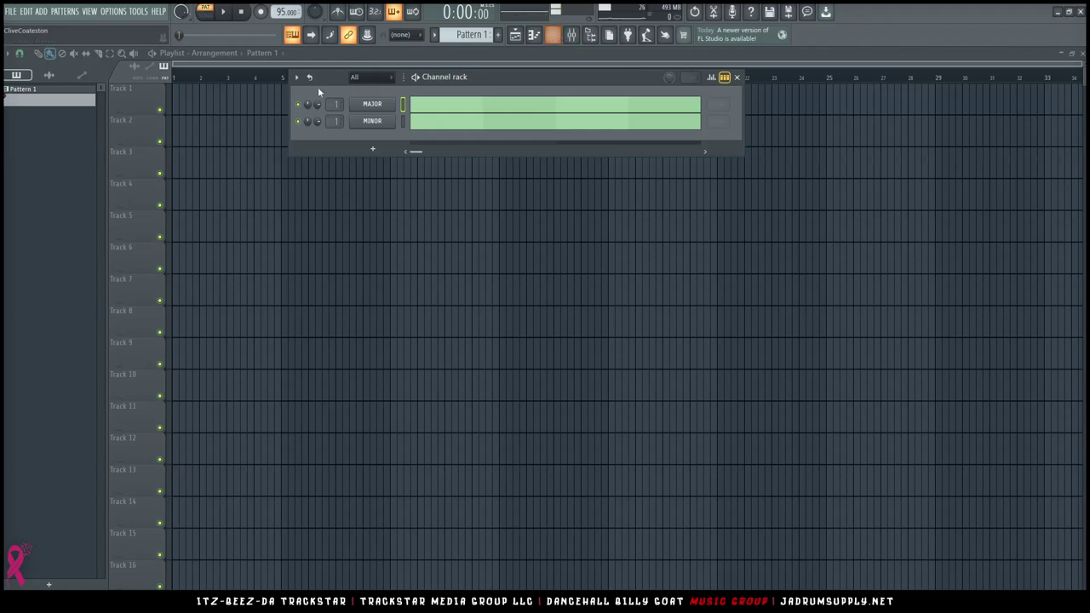
click(439, 124)
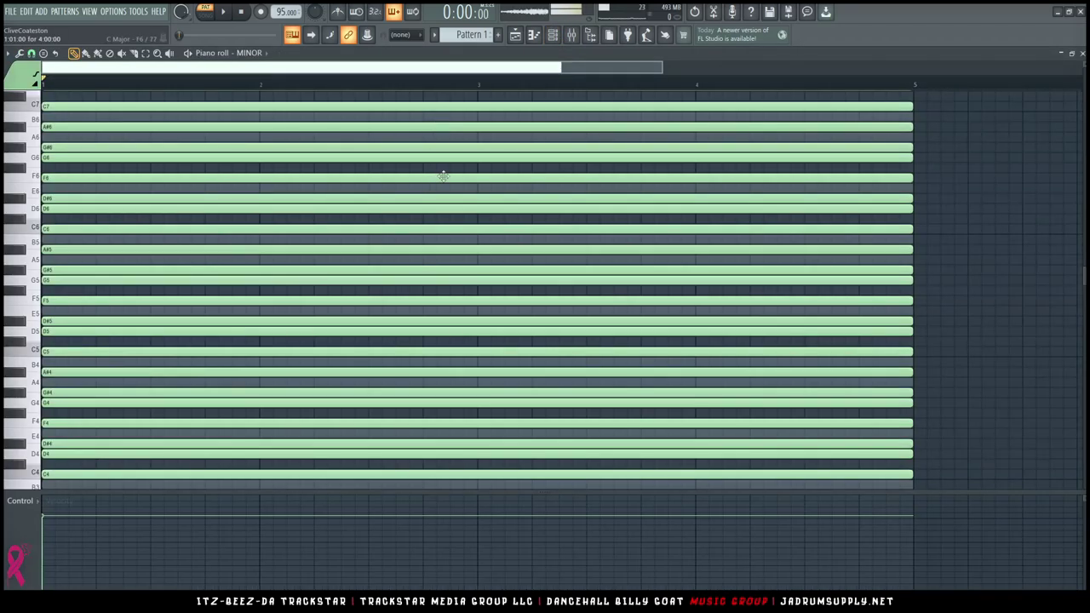
key(F6)
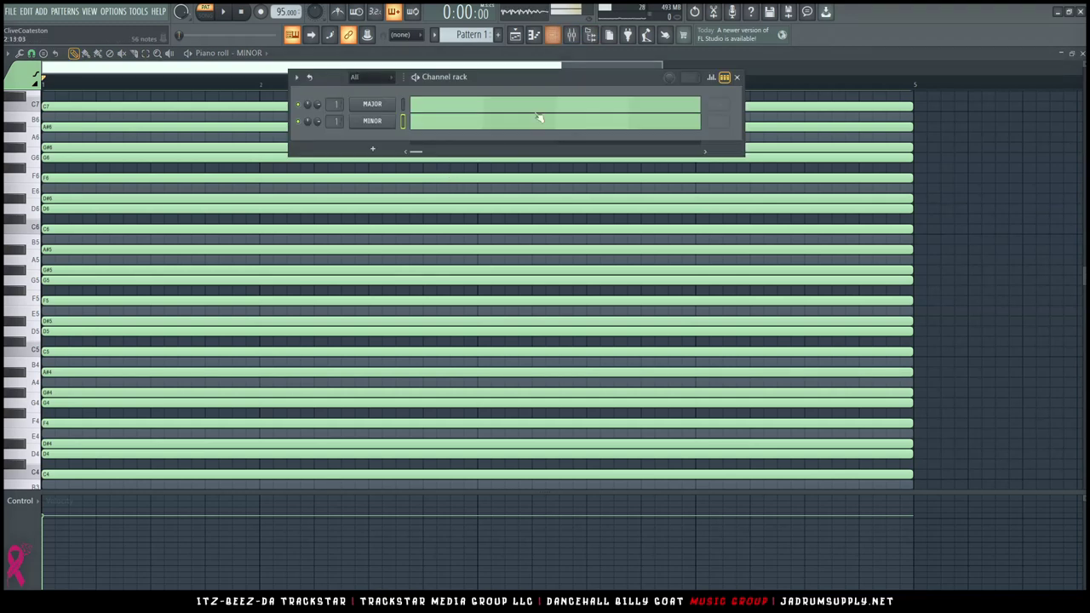
Add a Spectrasonics Keyscape instrument as a new channel in the channel rack
click(382, 154)
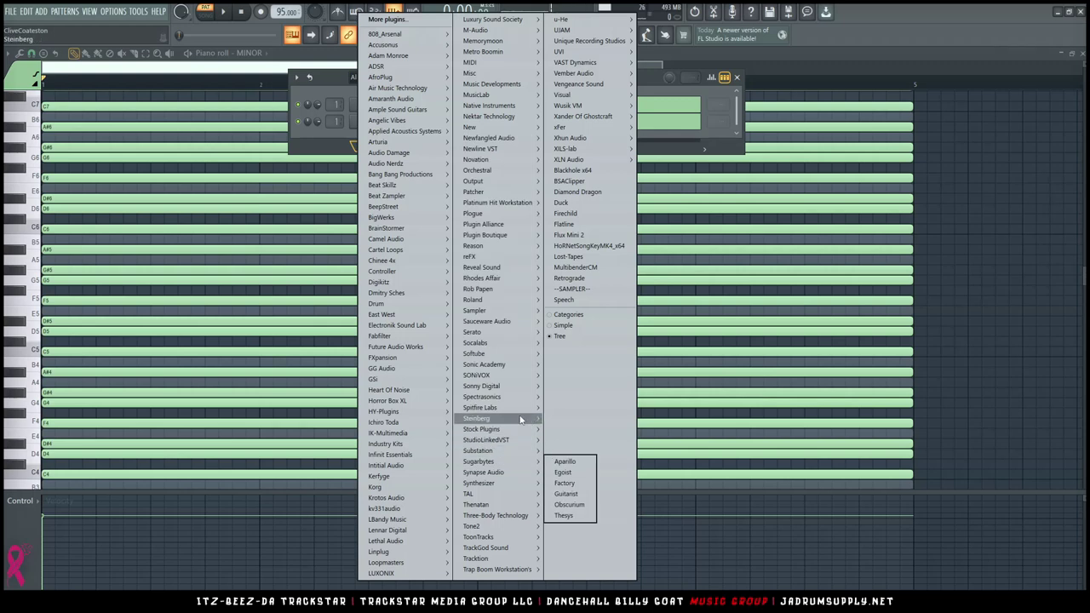
mouse_move(498, 397)
click(568, 397)
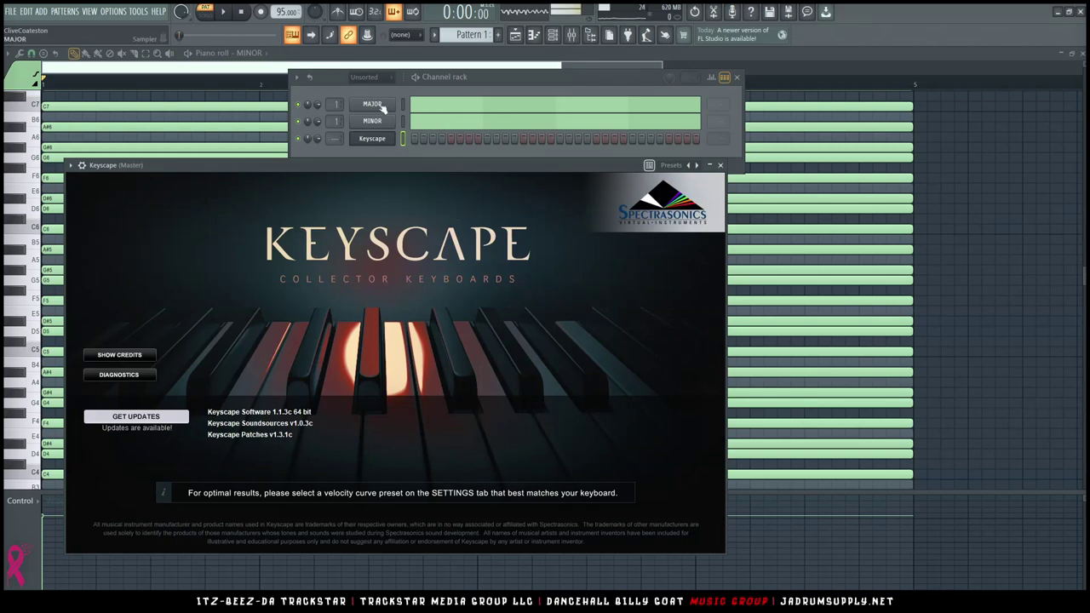
Delete the MAJOR channel from the channel rack and confirm the deletion
right_click(372, 104)
click(435, 223)
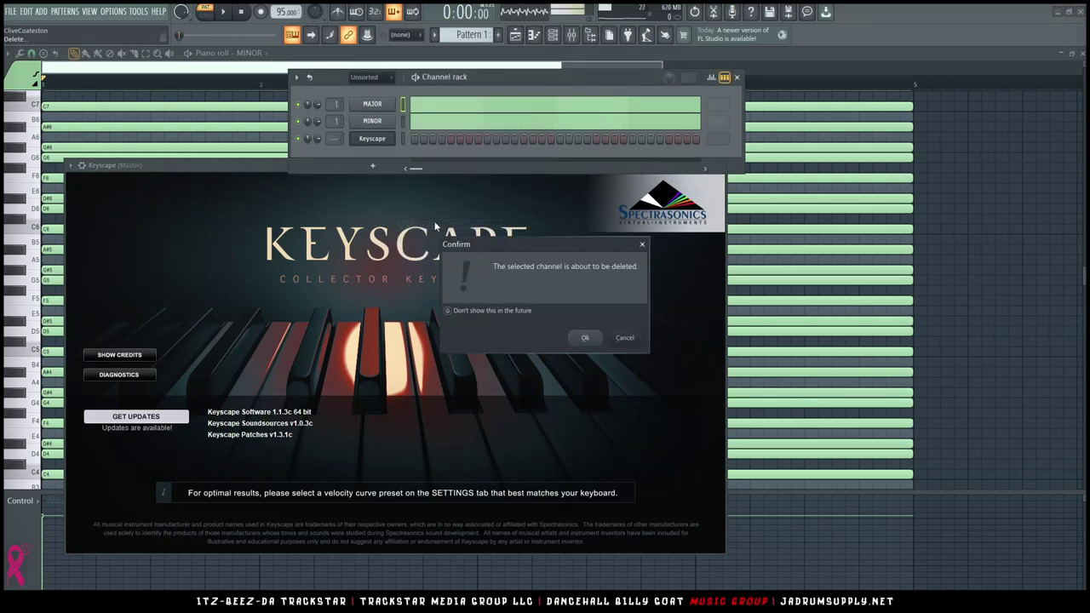
key(Return)
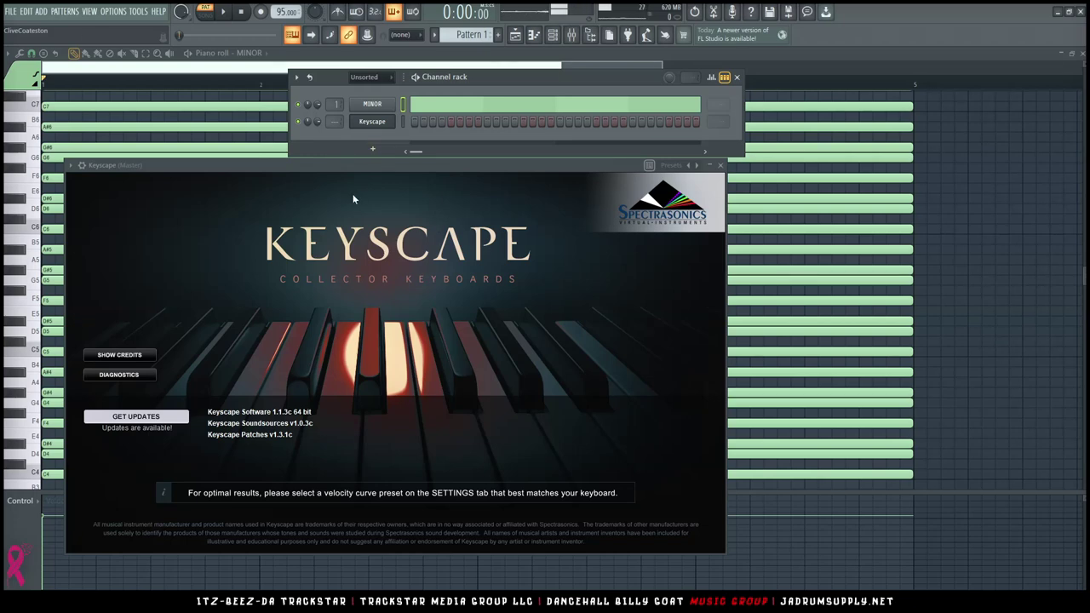
Load the LA Custom C7 - Cinematic patch in Keyscape and close its window
click(154, 383)
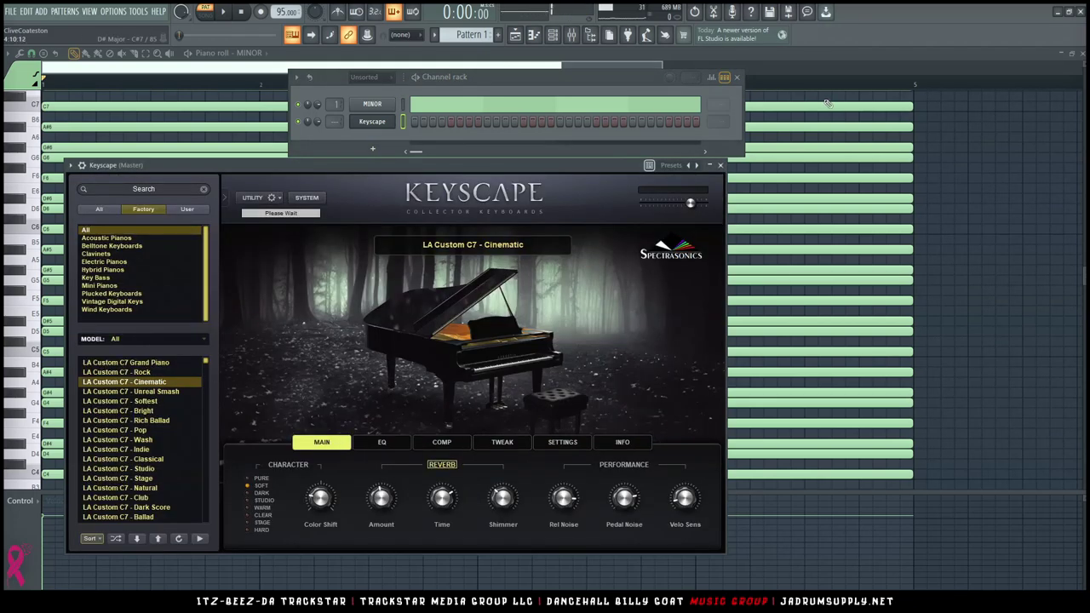
click(720, 165)
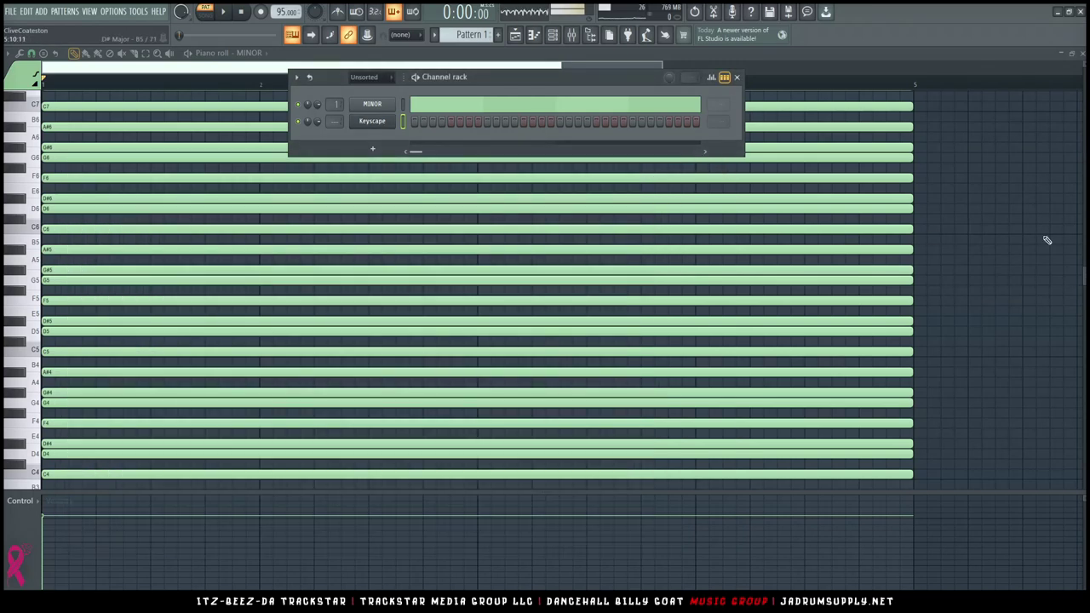
Open the Keyscape channel's empty piano roll and set the project tempo to 100 BPM
click(976, 223)
ctrl+right_click(957, 198)
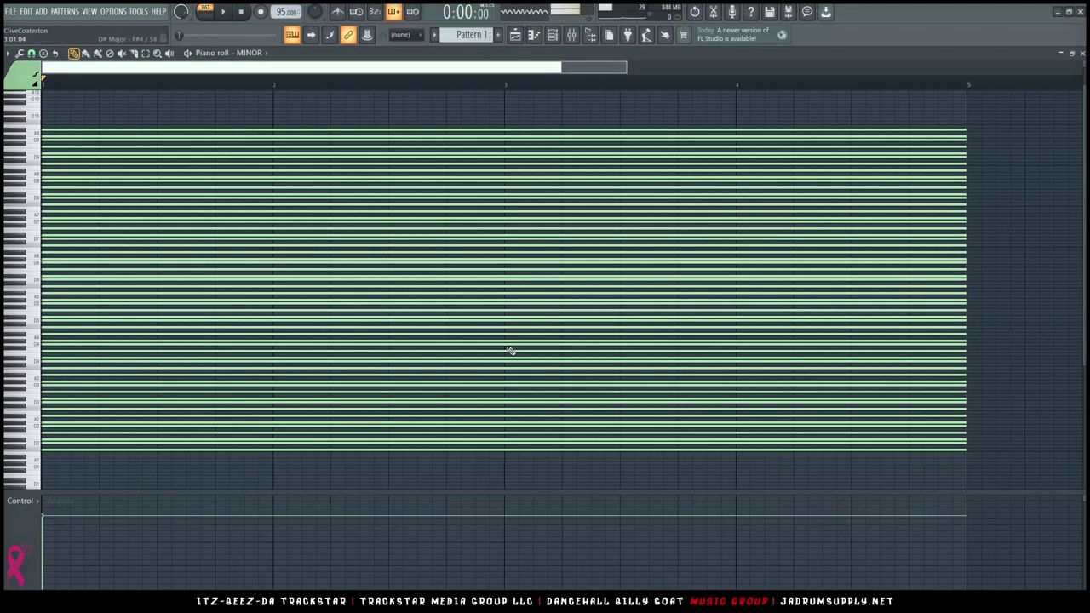
click(553, 34)
right_click(373, 121)
click(419, 120)
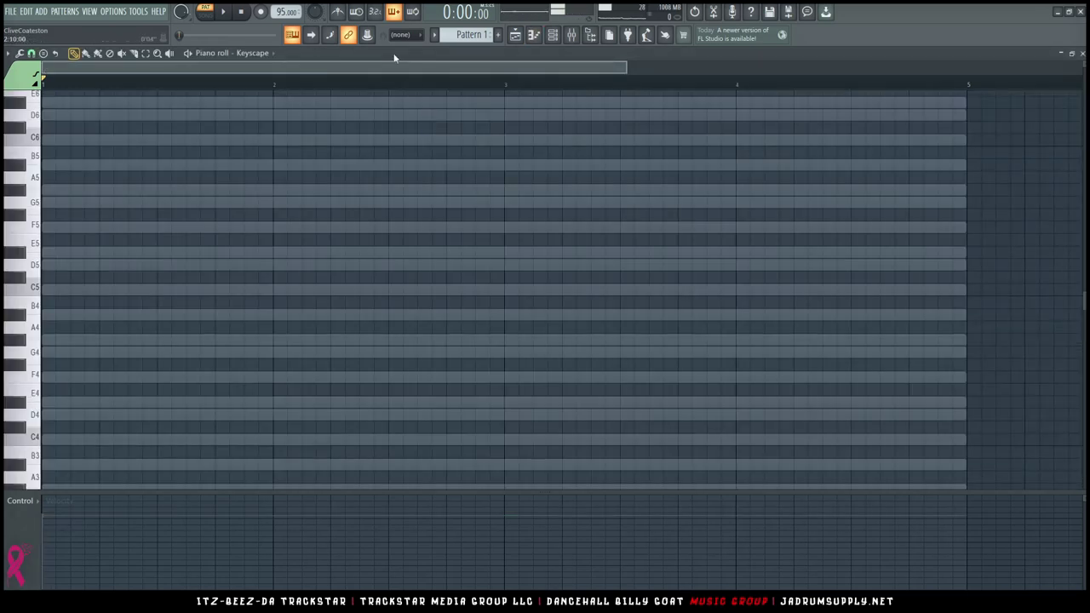
scroll(386, 84, down, 3)
scroll(298, 163, down, 2)
scroll(292, 170, up, 3)
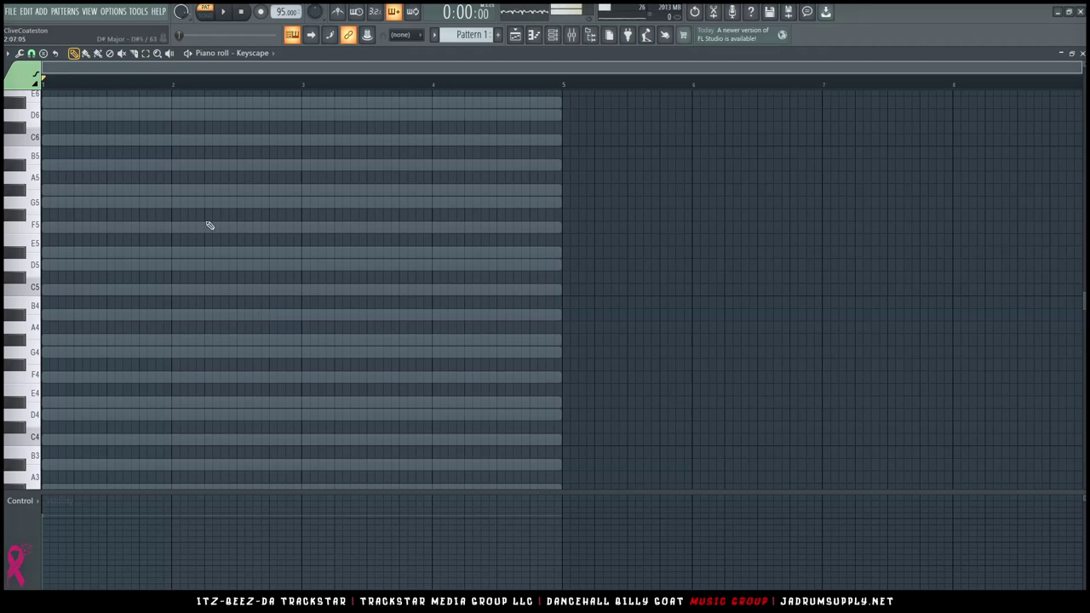
drag(283, 12, 283, 6)
Switch to the Chrome page on common pop chord progressions and listen to the I – V – vi – IV example
mouse_move(290, 601)
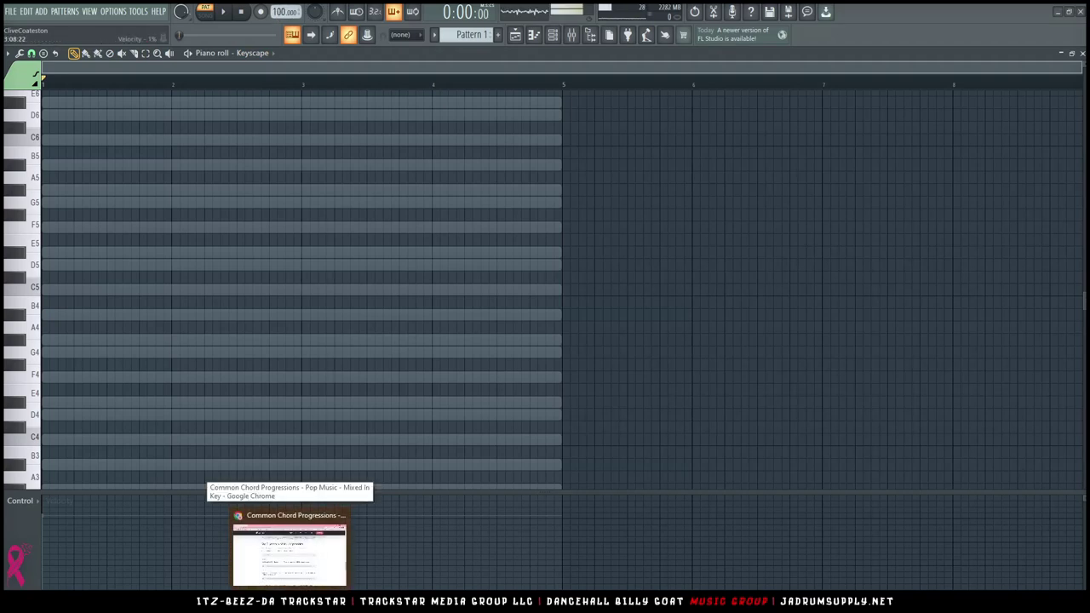
click(290, 553)
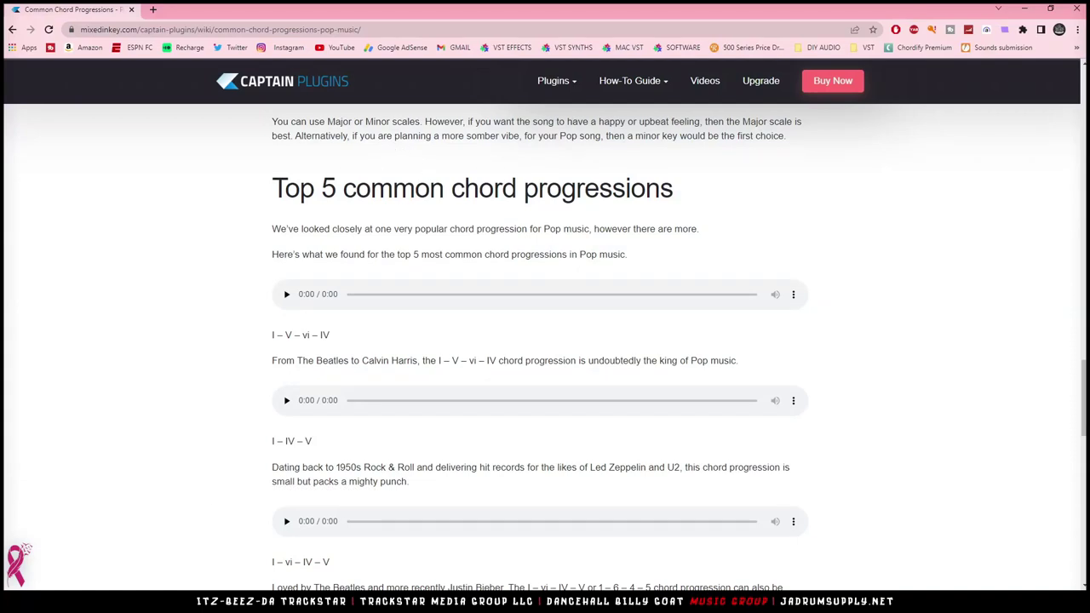
scroll(366, 298, down, 1)
scroll(355, 293, up, 1)
scroll(354, 293, down, 1)
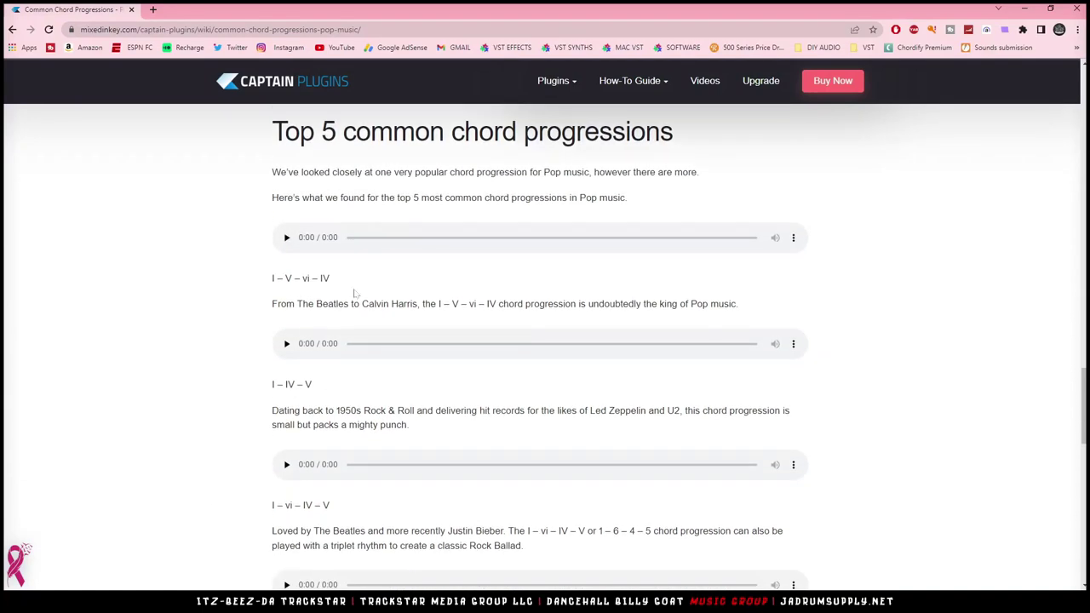
scroll(392, 275, up, 1)
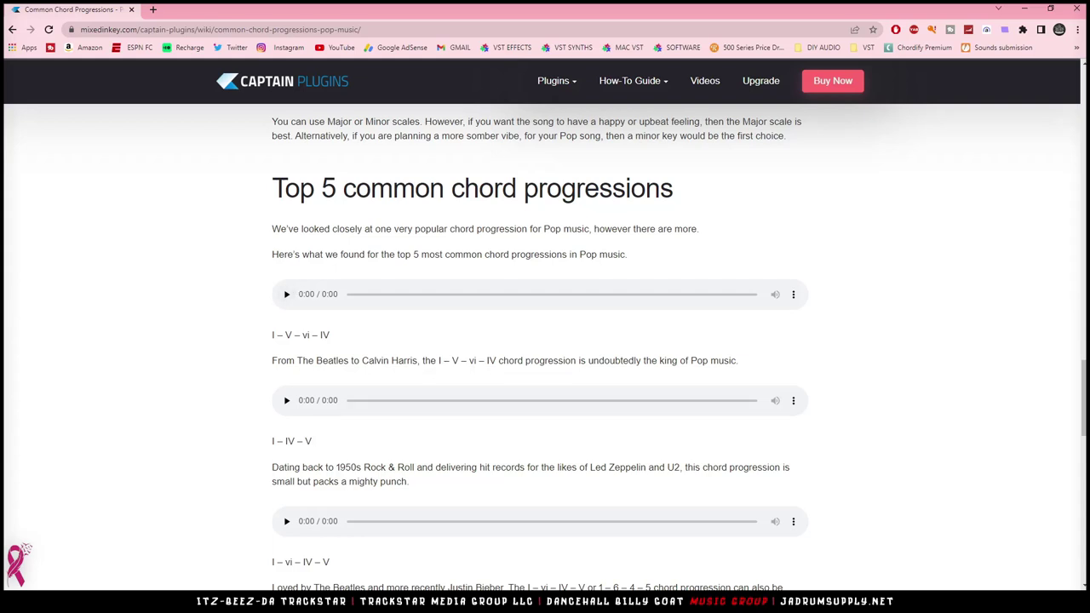
click(286, 294)
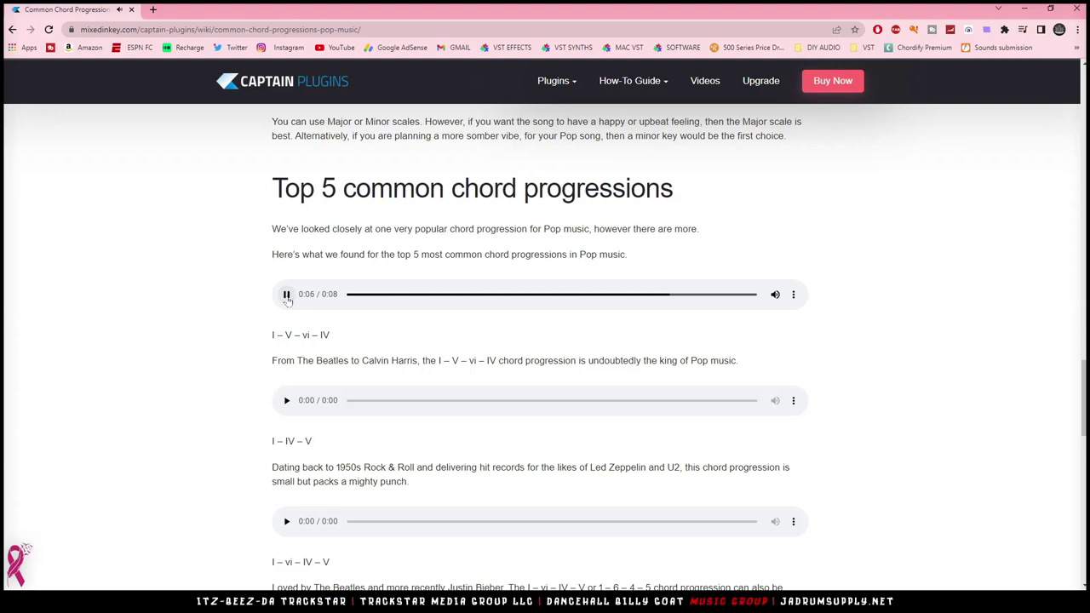
click(287, 294)
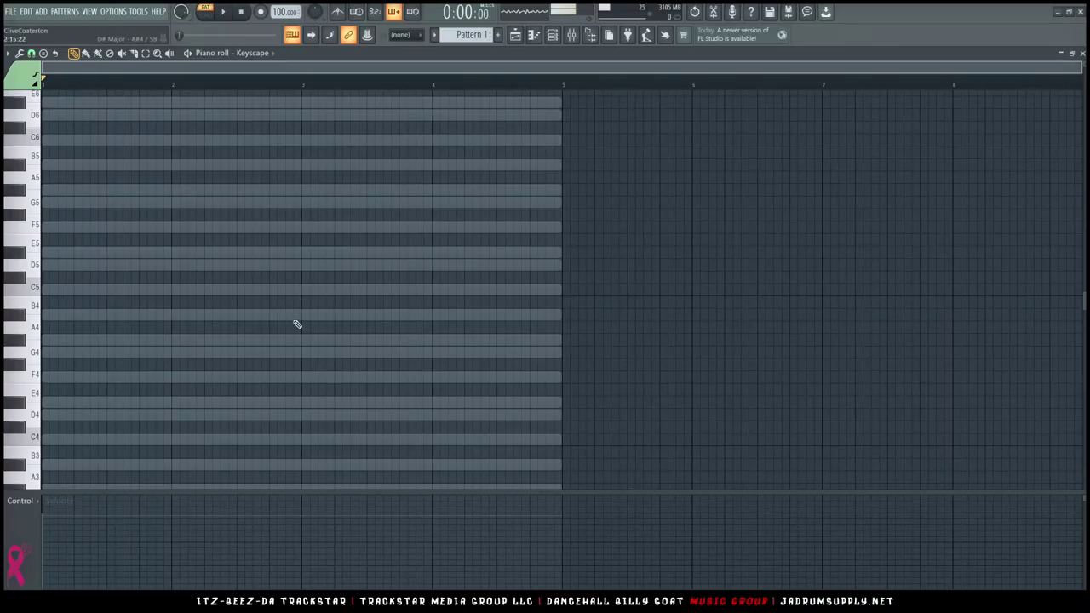
Switch back to FL Studio and place four short consecutive root notes C2, G2, G#2 and F2 from the start of bar 1
ctrl+scroll(256, 322, up, 3)
scroll(65, 332, down, 5)
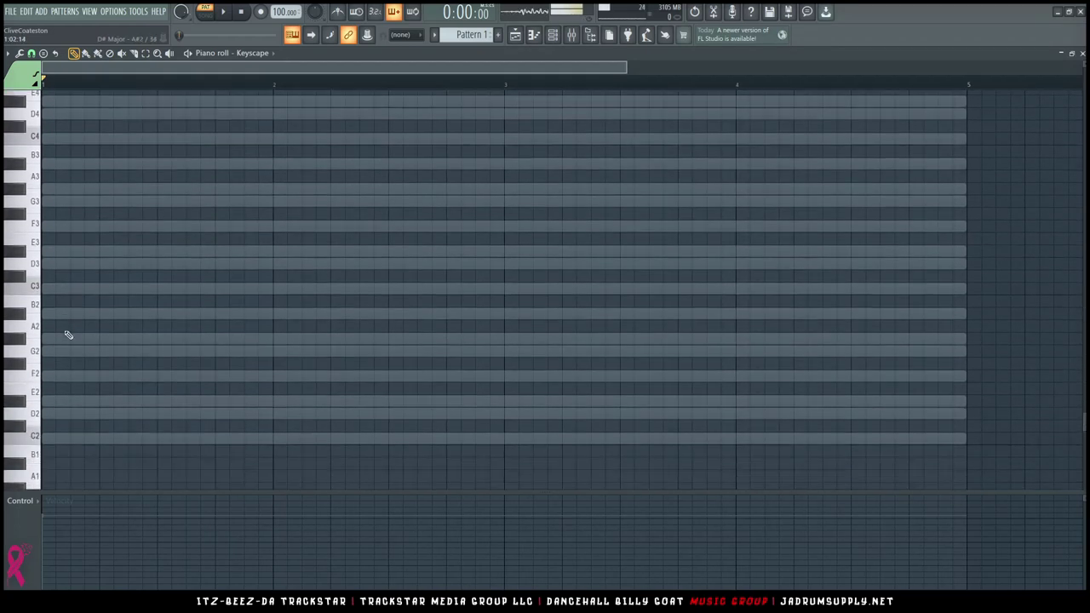
scroll(68, 335, down, 3)
click(46, 290)
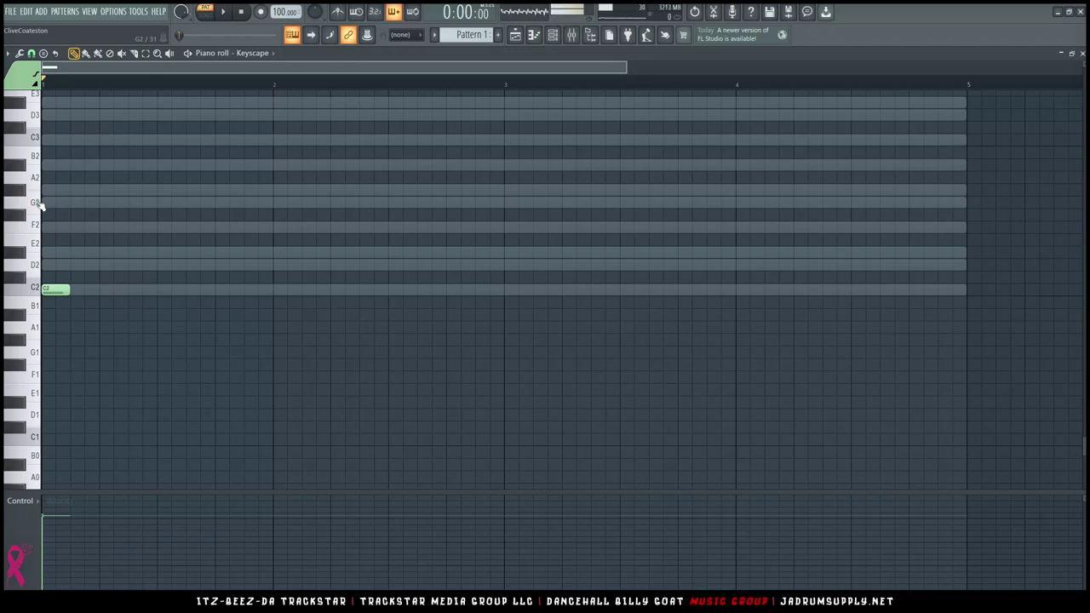
click(74, 204)
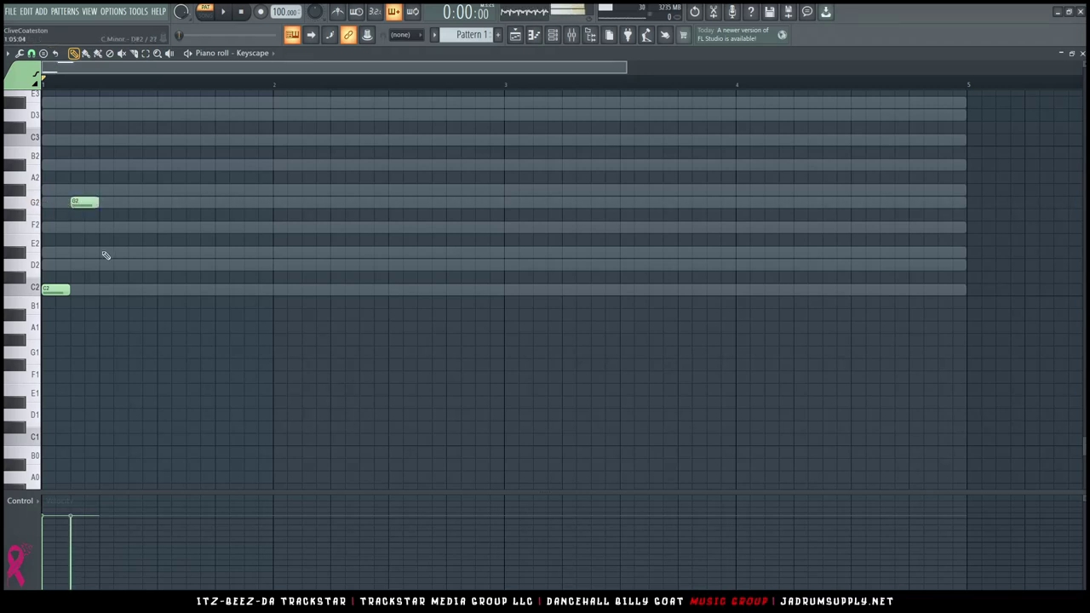
click(104, 190)
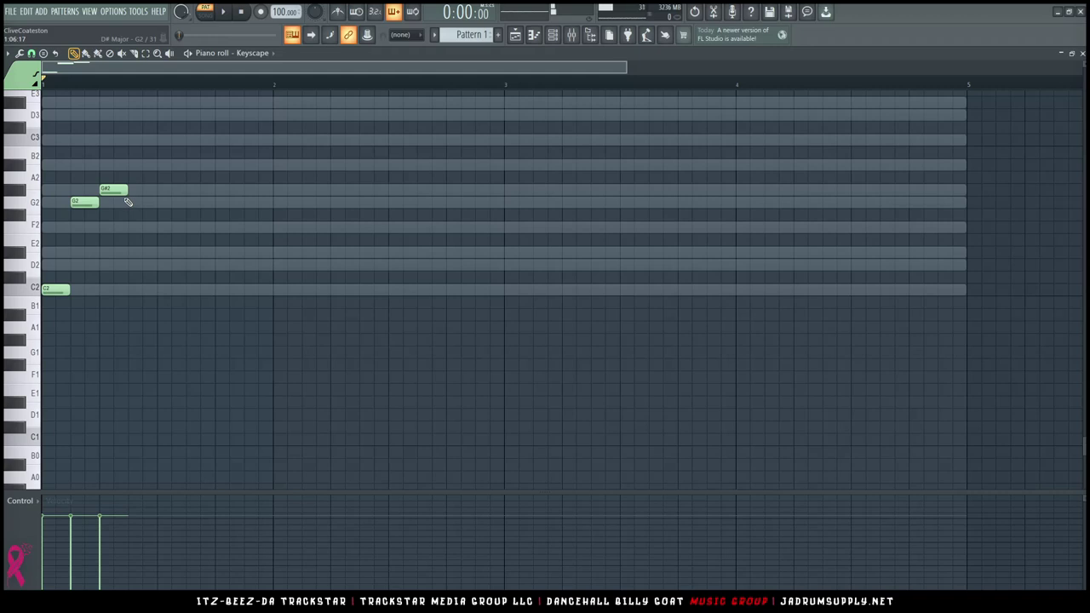
click(130, 228)
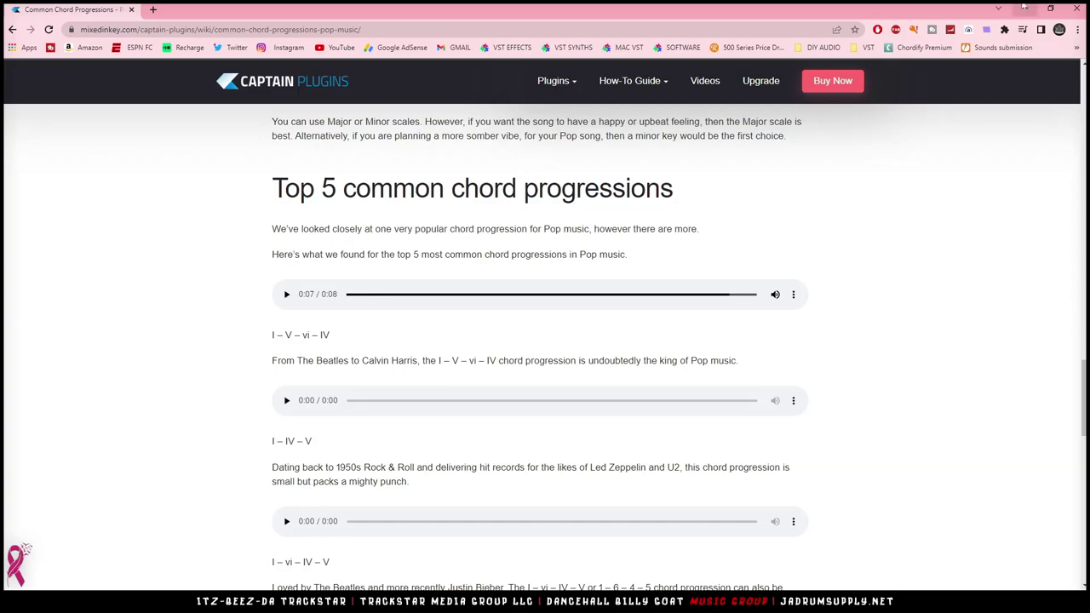
Lengthen the four root notes to one bar each so that they fill bars 1 to 4 in sequence
click(1024, 9)
drag(189, 284, 73, 160)
drag(85, 202, 758, 240)
drag(779, 282, 33, 178)
drag(64, 262, 274, 287)
ctrl+click(321, 393)
Transpose all four root notes up two octaves to C4, G4, G#4 and F4 and play back the progression
key(space)
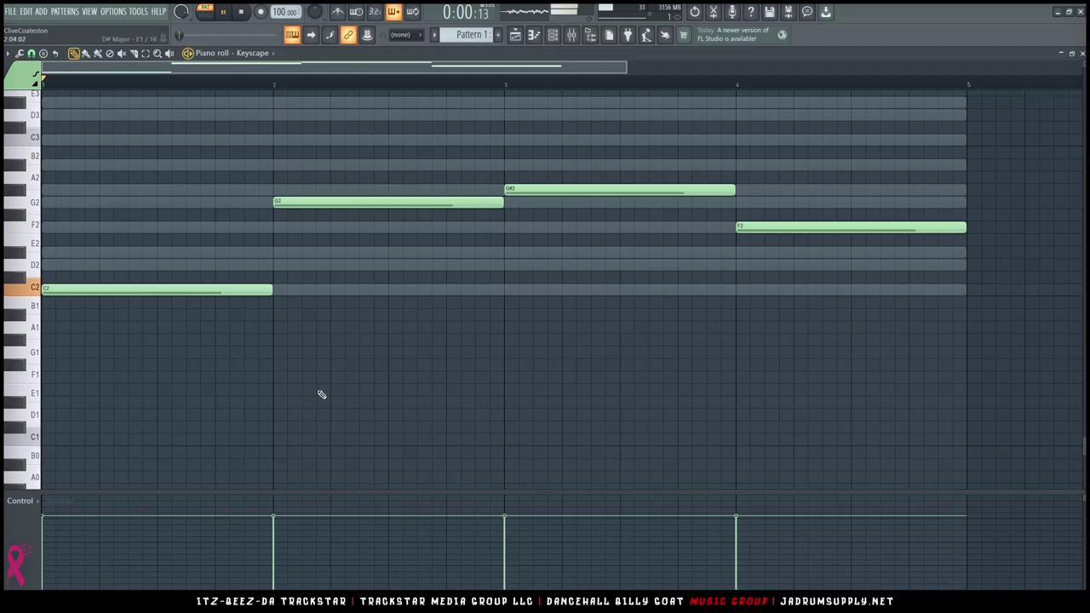
scroll(321, 392, up, 1)
key(space)
key(ctrl+Up)
key(ctrl+Up)
key(space)
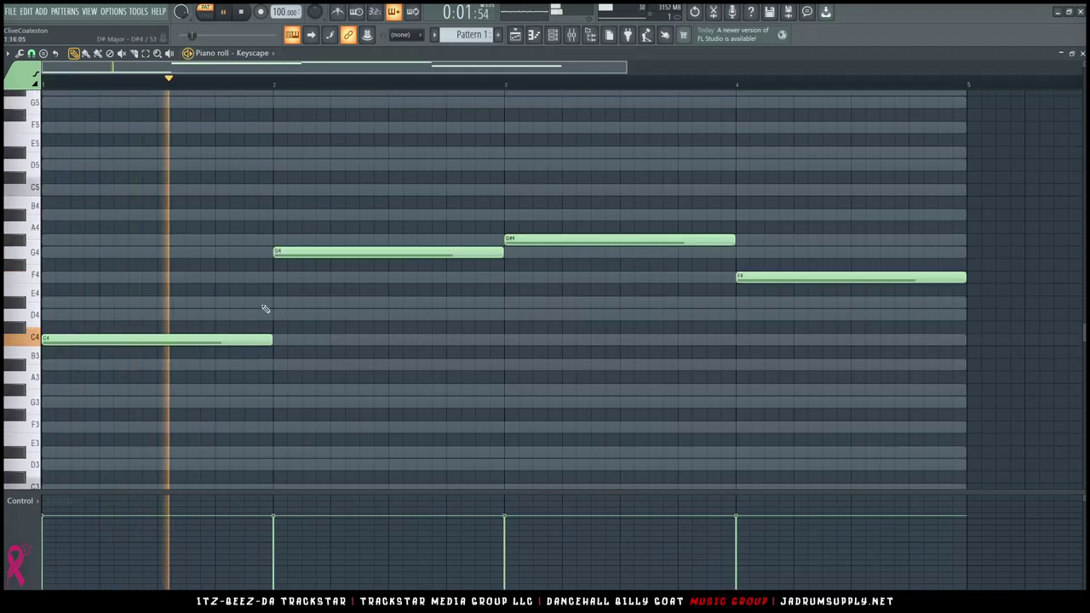
scroll(286, 85, down, 3)
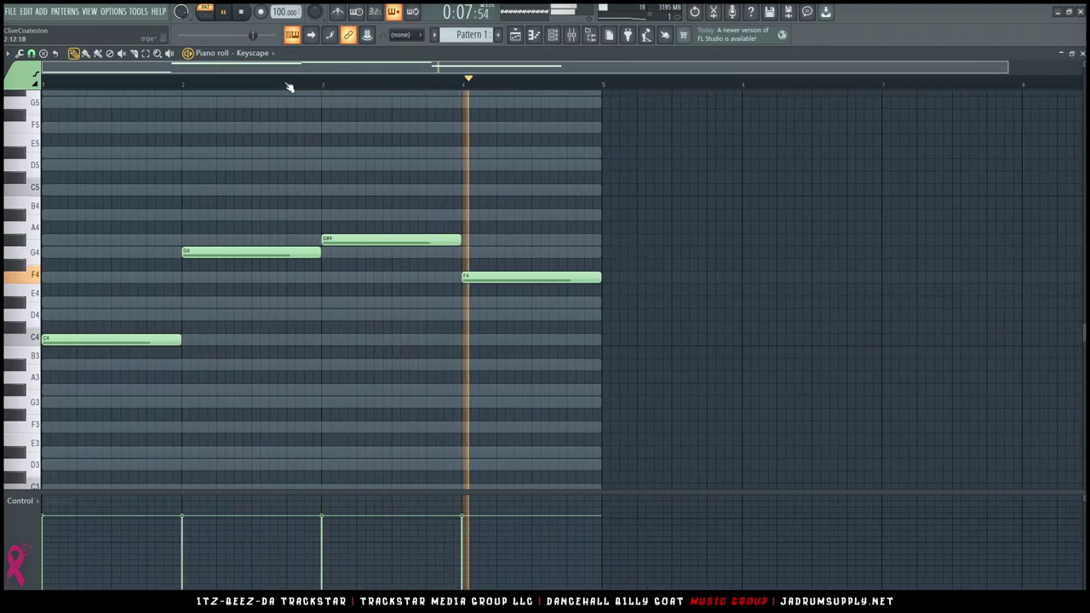
key(space)
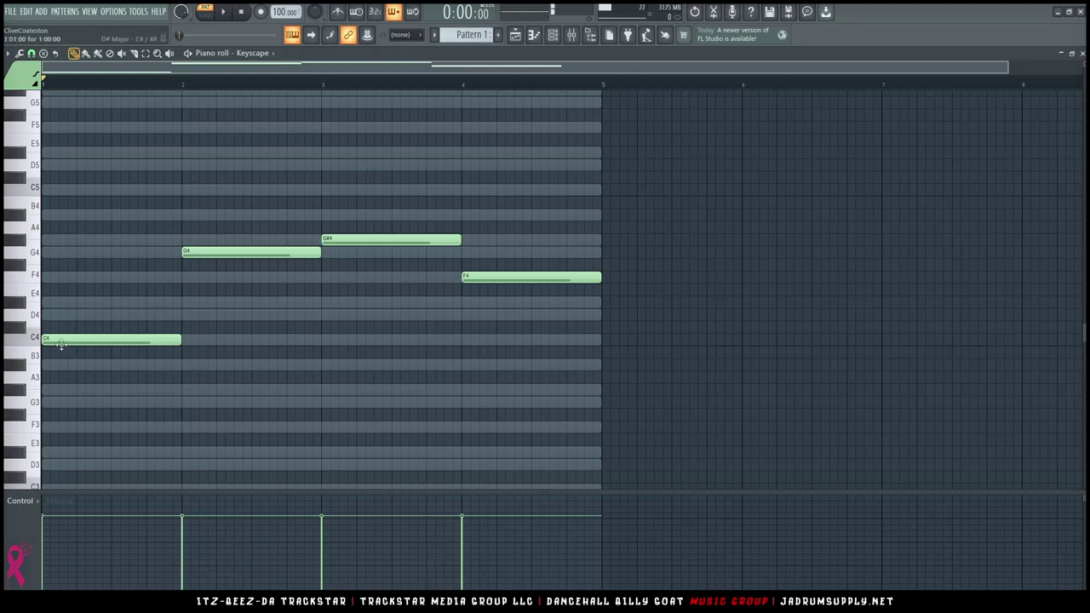
Build one-bar triads by adding D#4 and G4 above C4 in bar 1, and A#4 and D5 above G4 in bar 2
click(47, 302)
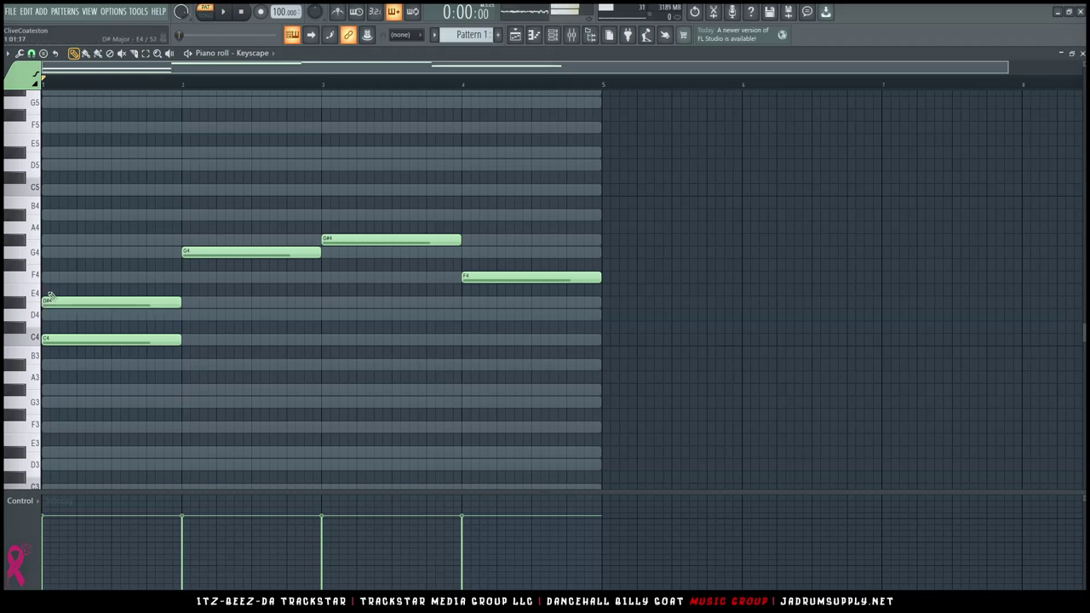
click(48, 252)
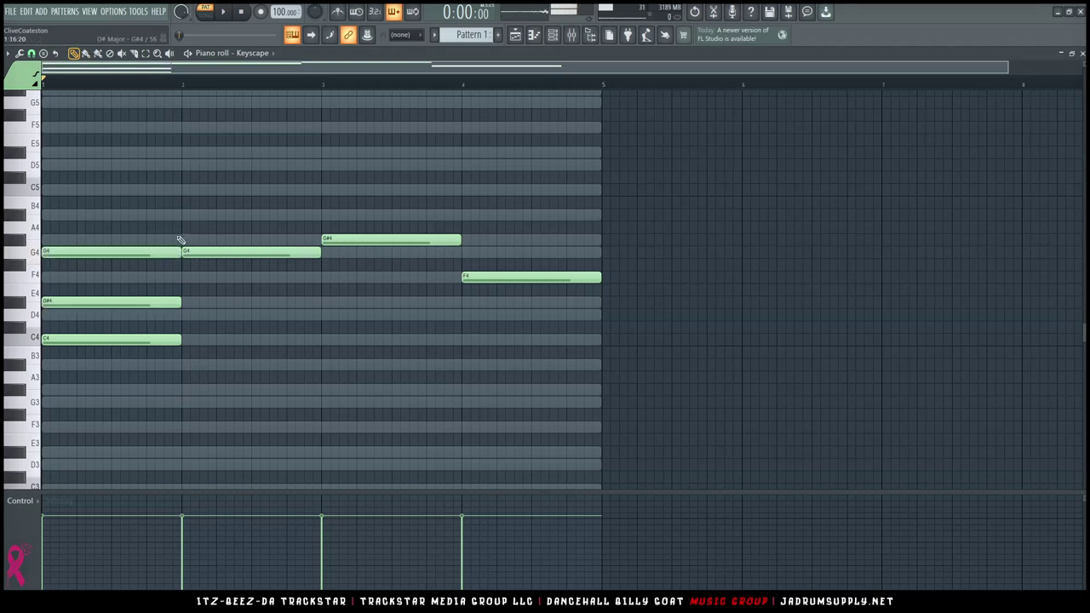
click(184, 214)
click(183, 166)
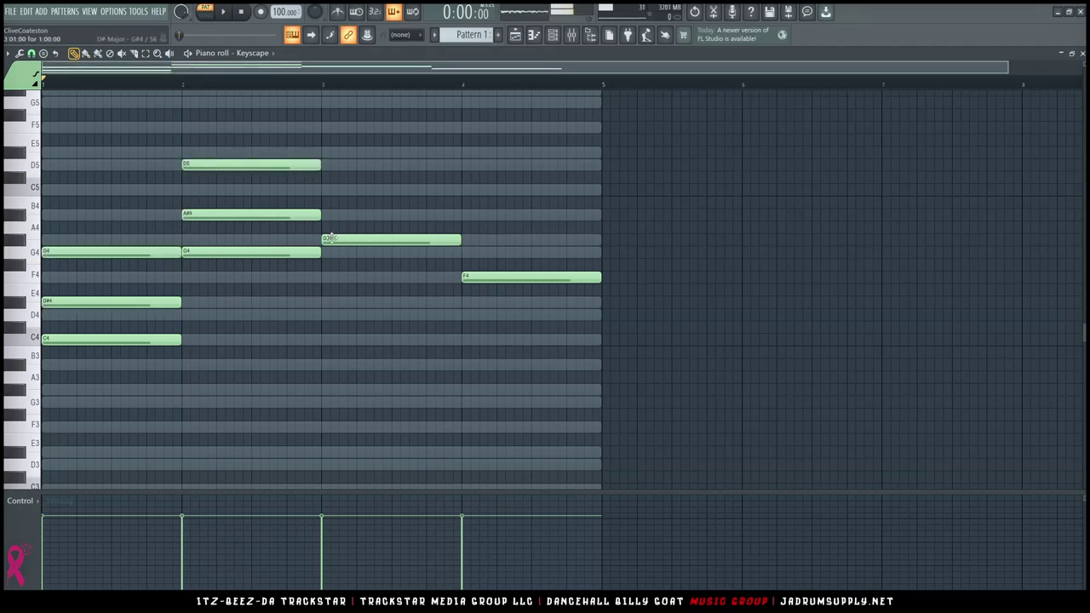
Add C5 and D#5 above G#4 in bar 3, G#4 and C5 above F4 in bar 4, and play back the full progression
click(324, 189)
click(324, 151)
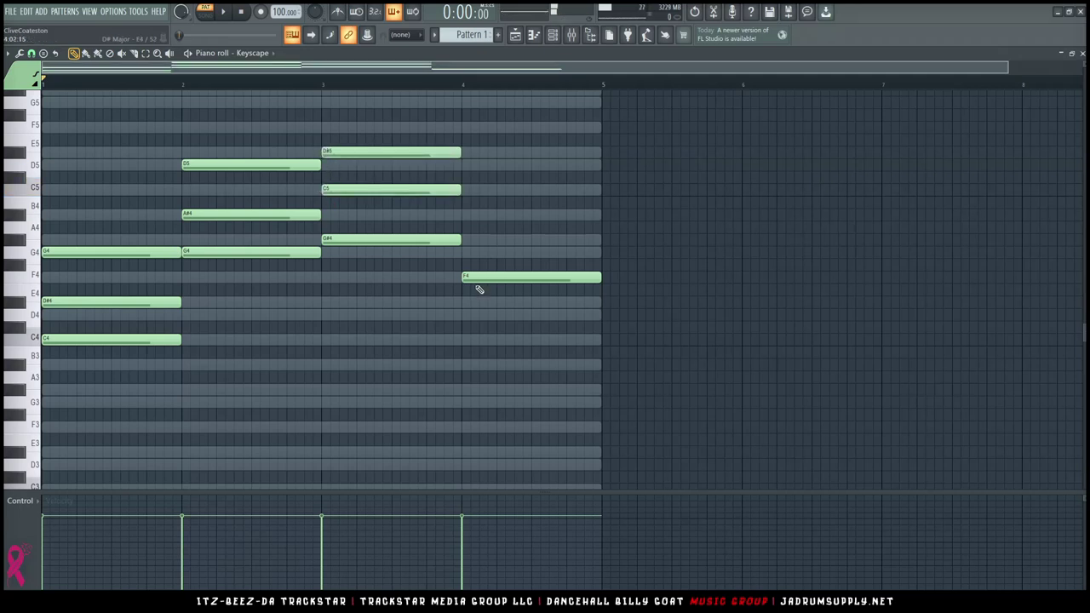
click(467, 241)
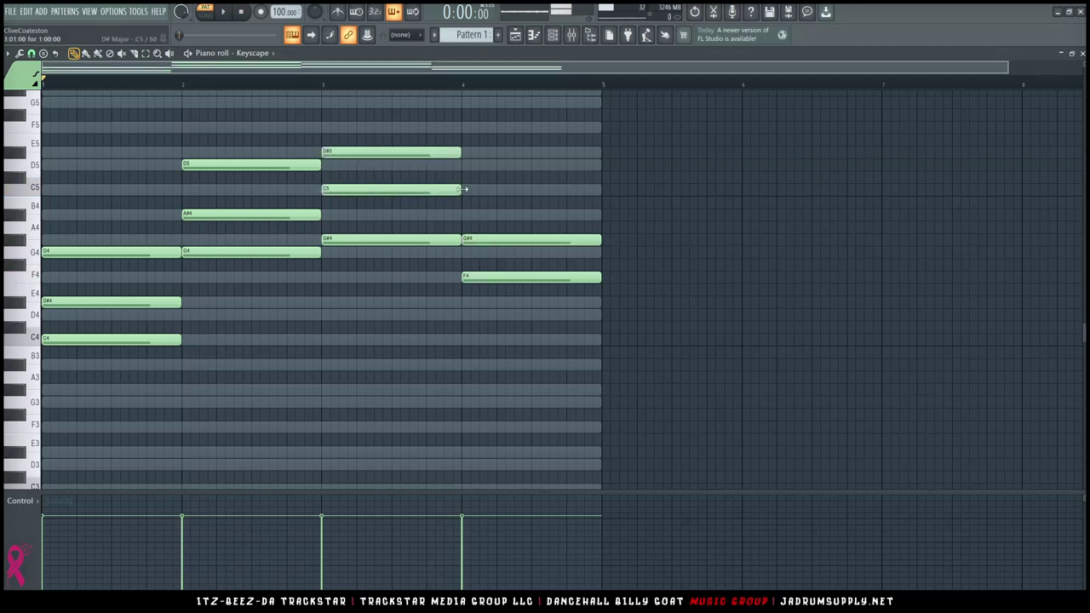
click(465, 189)
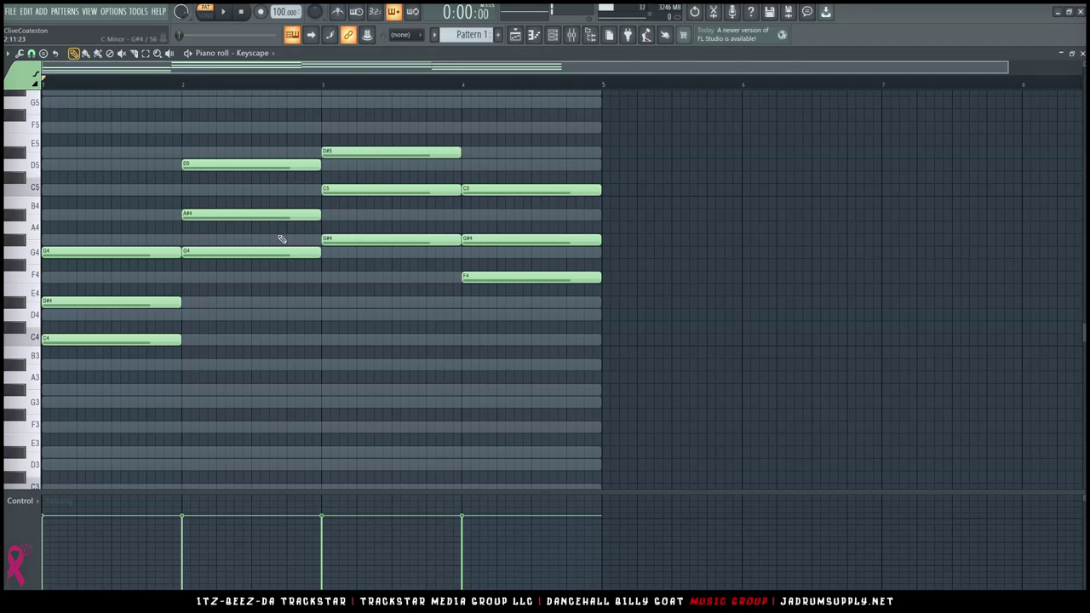
scroll(271, 84, down, 1)
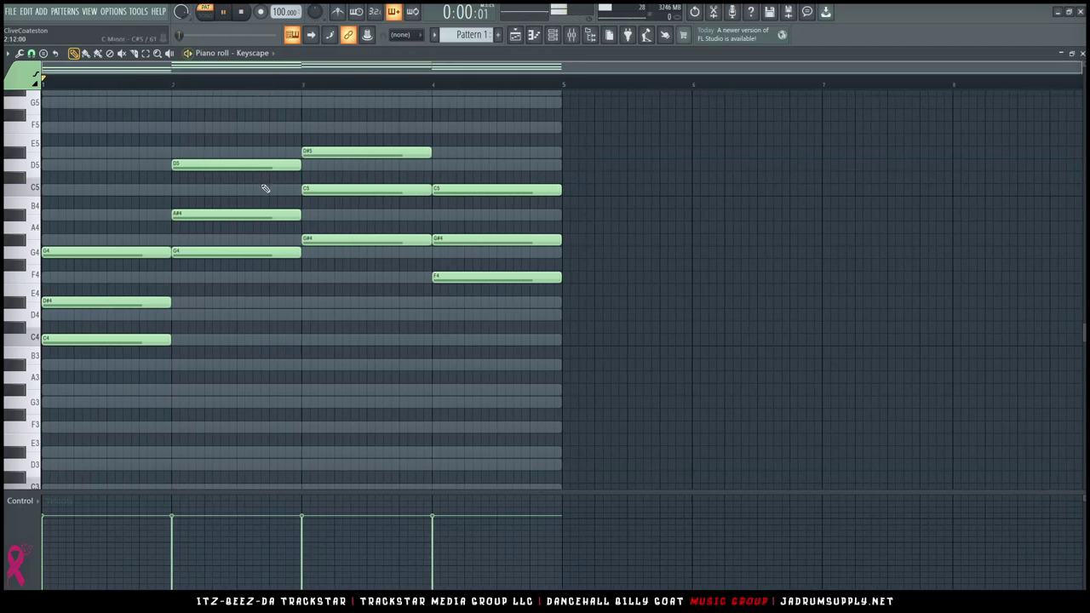
key(space)
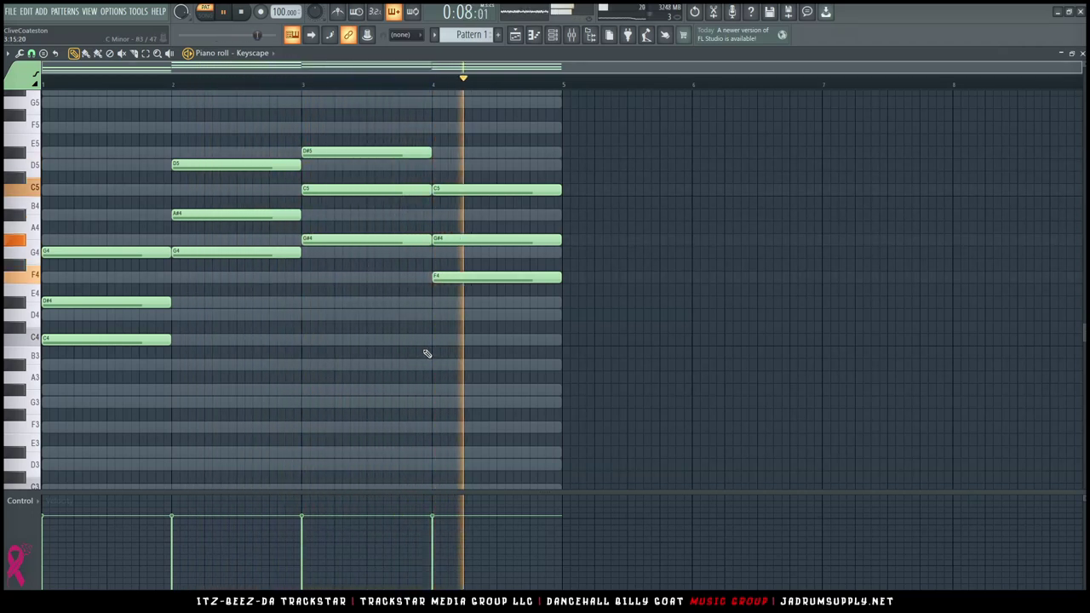
Stop playback, lower the chords in bars 2 and 3 by one octave, and raise the whole progression by one octave
key(space)
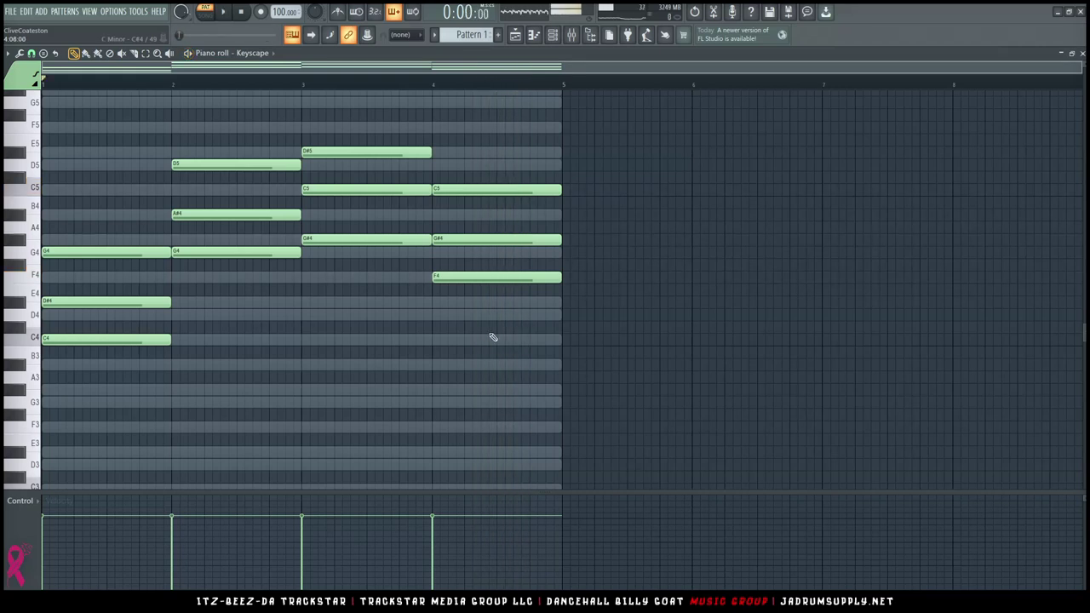
drag(255, 97, 261, 329)
drag(349, 109, 353, 270)
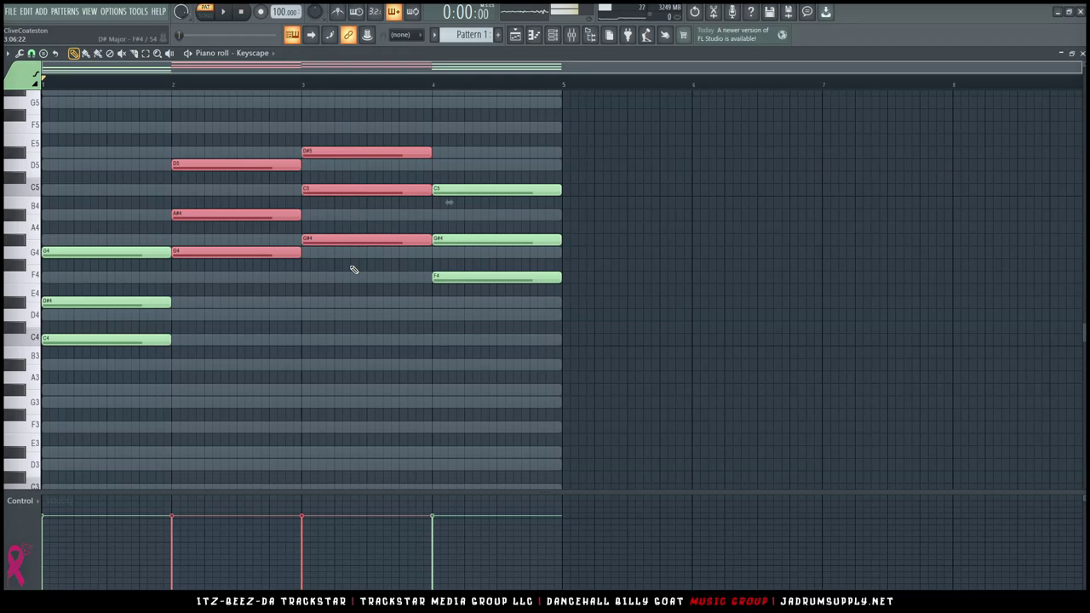
key(ctrl+Down)
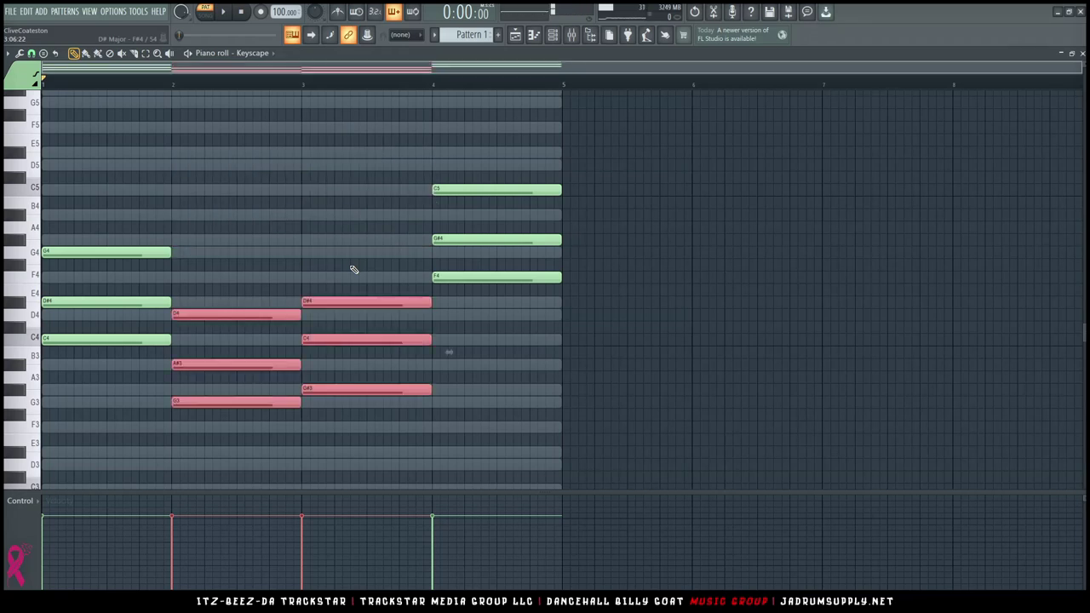
ctrl+click(320, 181)
ctrl+right_click(280, 261)
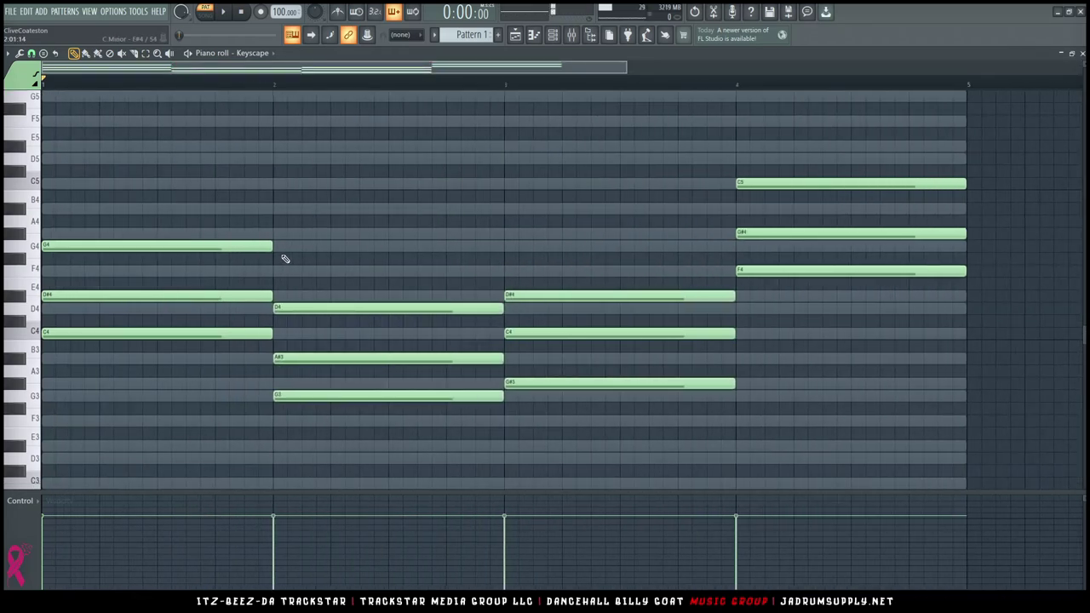
key(ctrl+Up)
Set the project tempo to 130 BPM and play back the four-bar progression
scroll(285, 259, up, 4)
scroll(340, 88, down, 3)
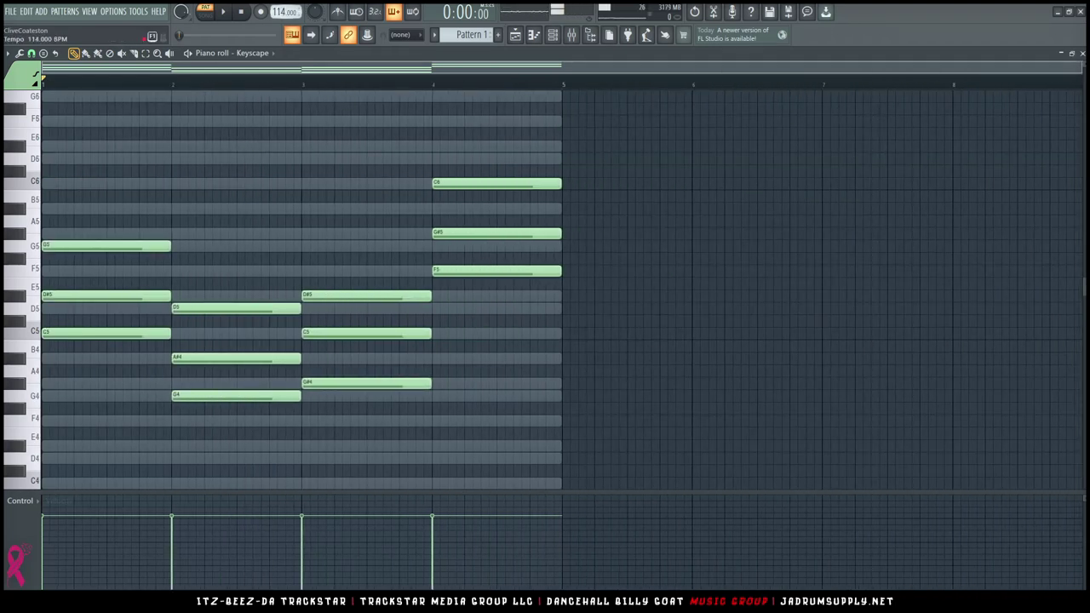
scroll(281, 12, up, 2)
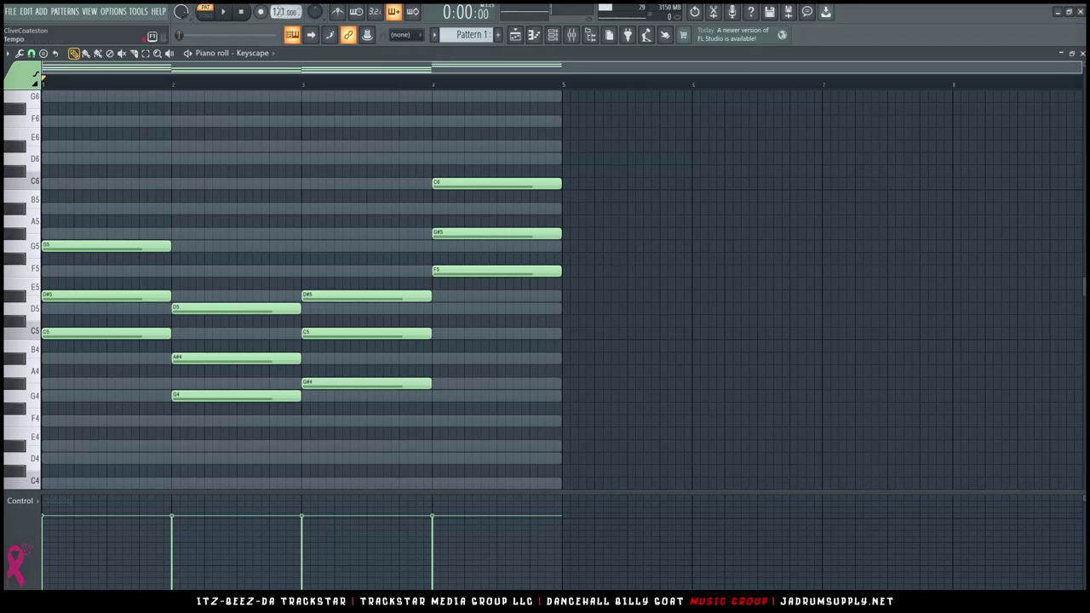
right_click(283, 12)
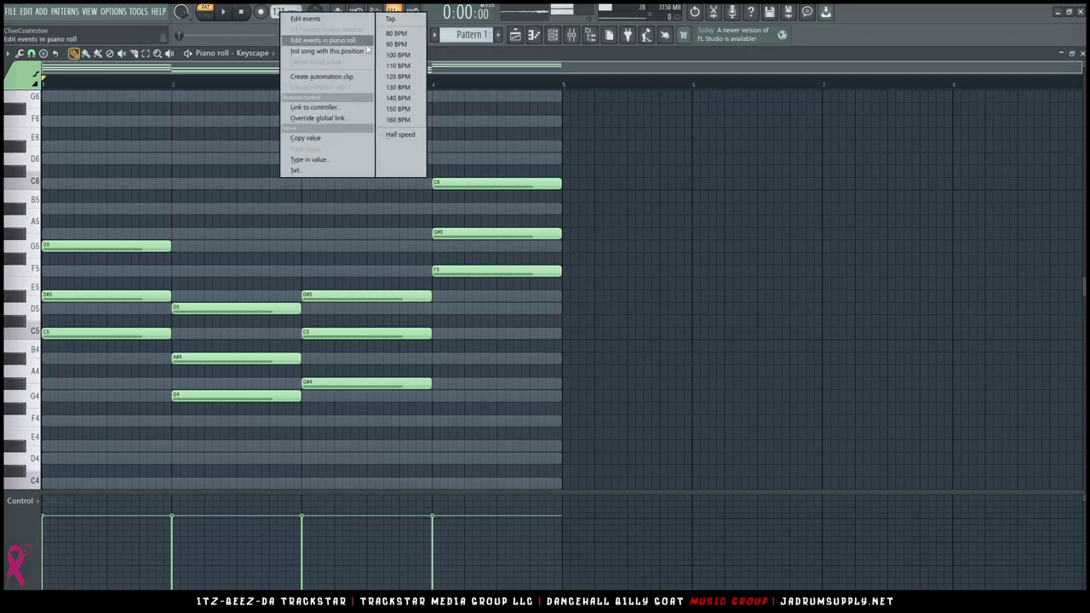
click(398, 87)
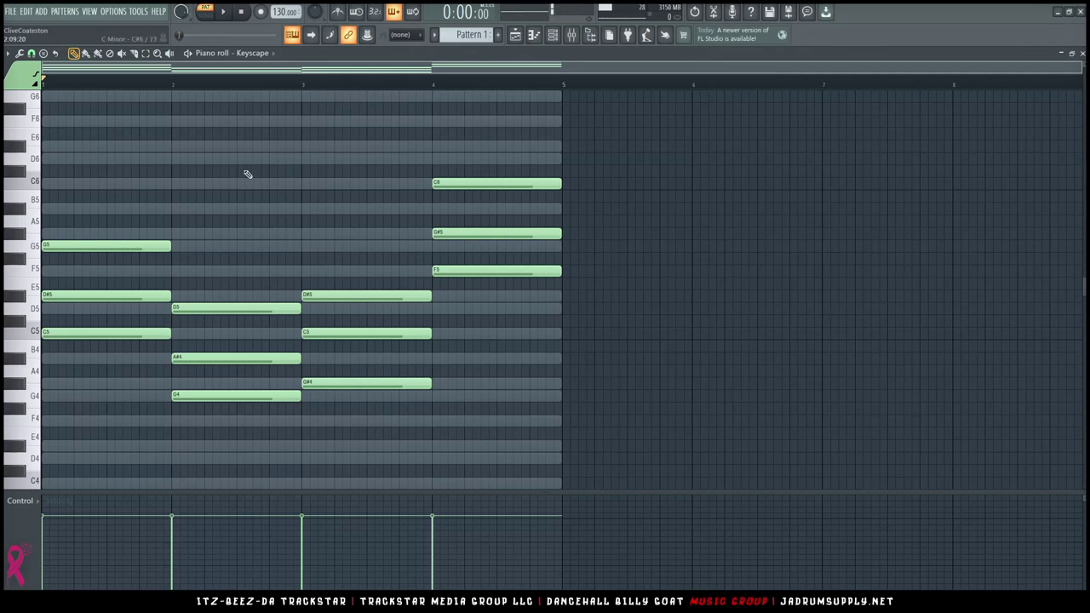
key(space)
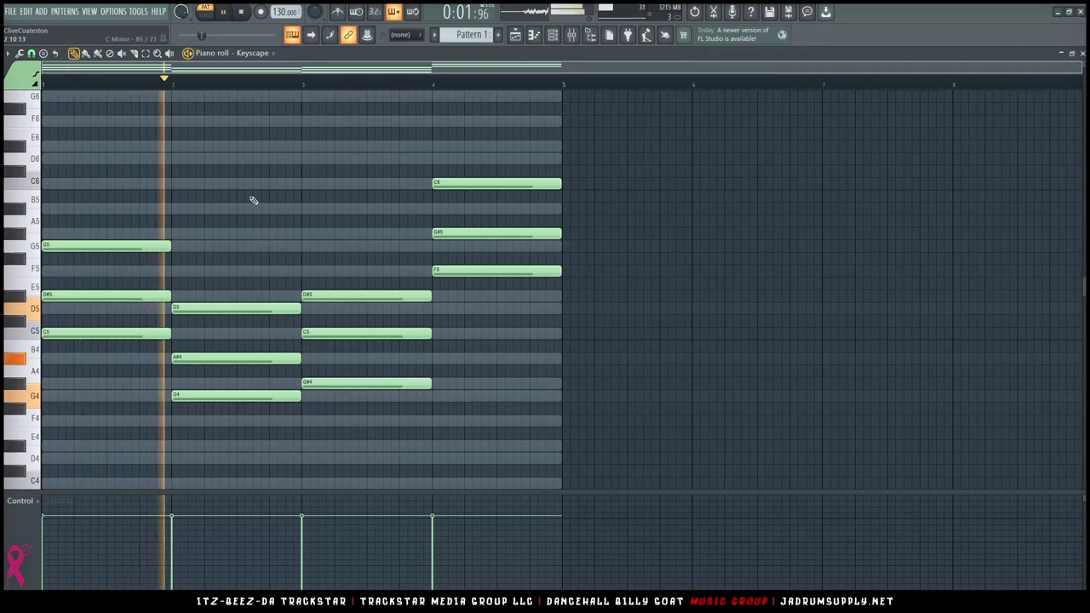
scroll(253, 201, down, 1)
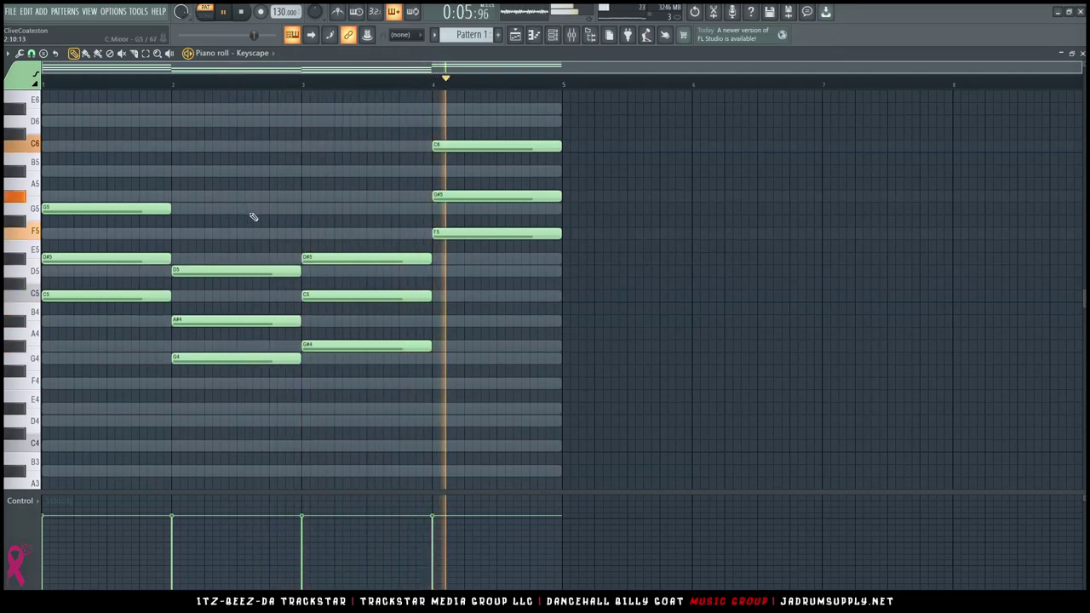
key(space)
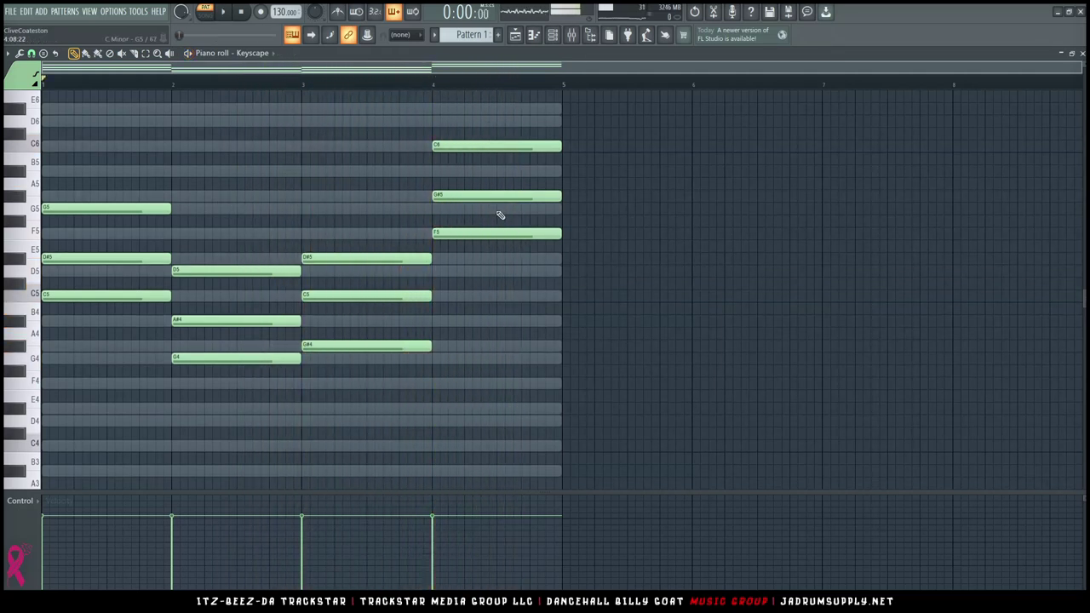
Lower the bar 4 chord by one octave to F4, G#4 and C5, and play back the progression
drag(632, 272, 504, 136)
key(ctrl+Down)
key(space)
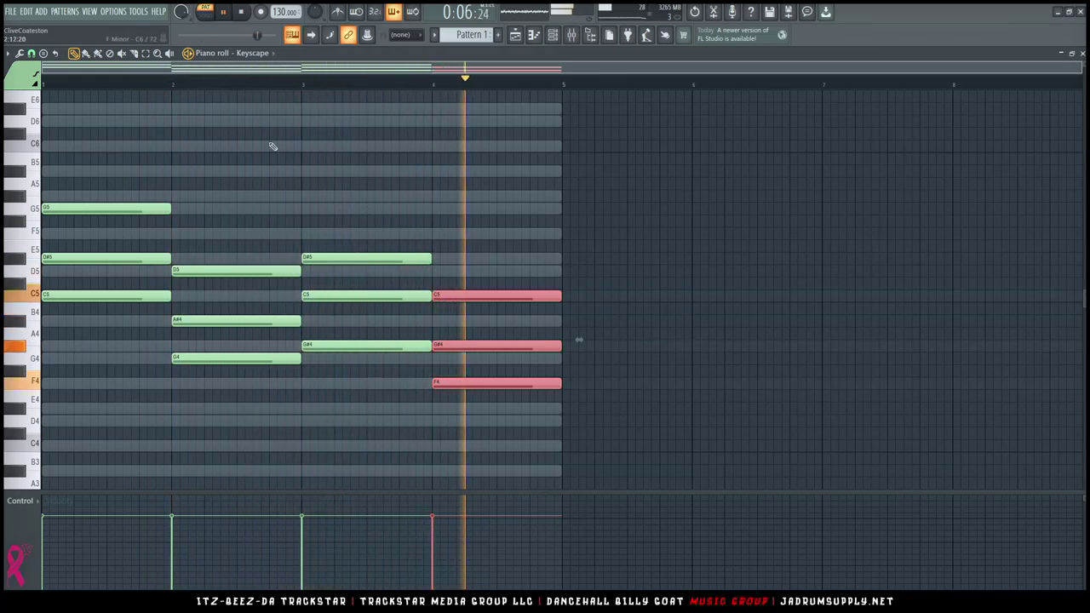
ctrl+click(314, 202)
key(space)
Duplicate the four root notes one octave lower as bass notes C4, G3, G#3 and F3, and play back the result
scroll(234, 205, down, 5)
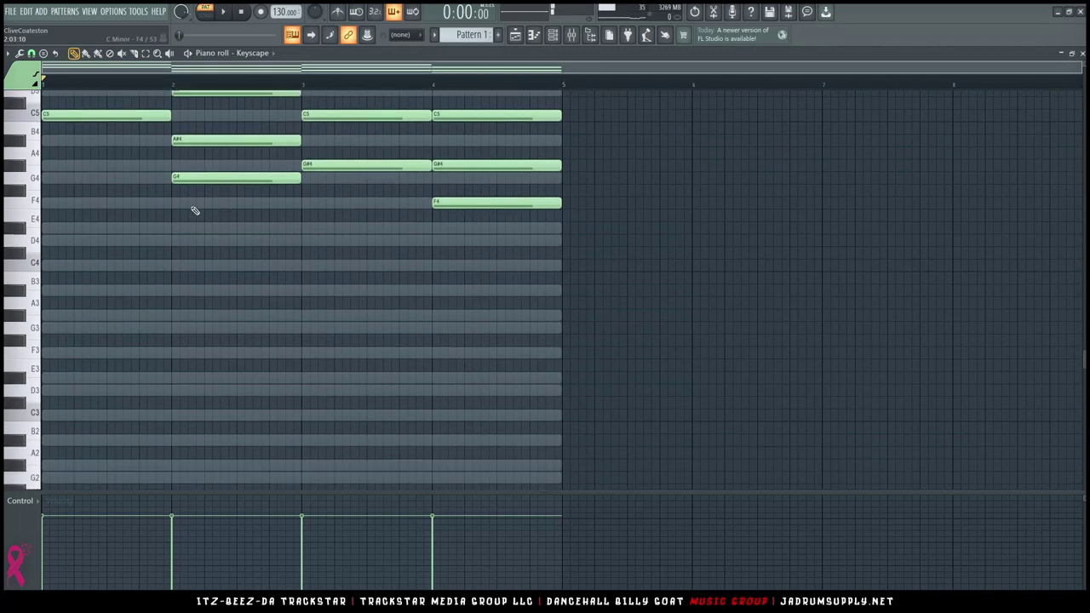
ctrl+click(132, 182)
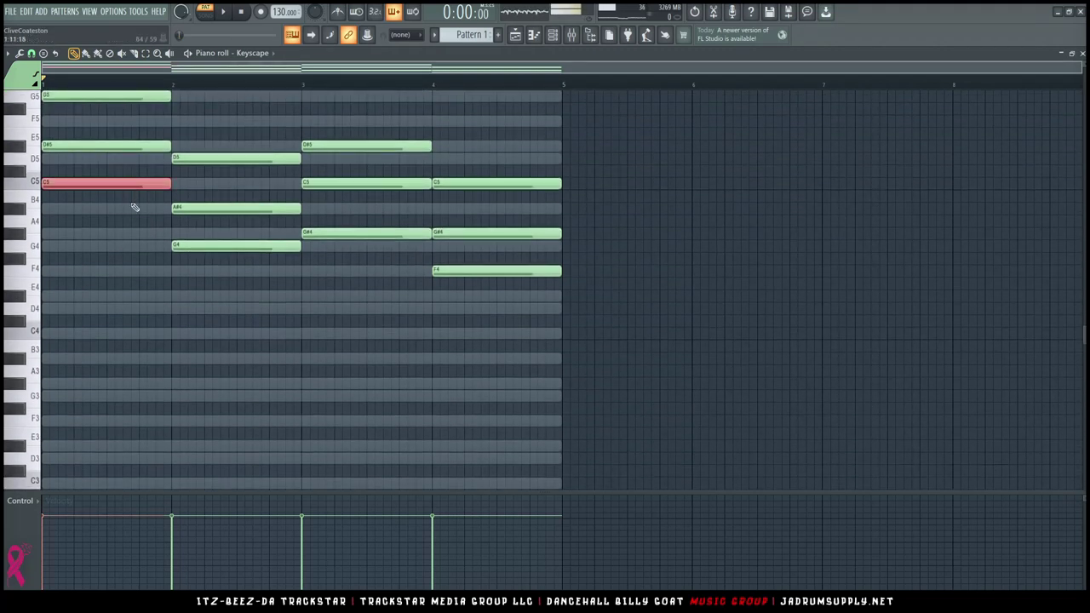
ctrl+click(239, 245)
ctrl+click(356, 232)
ctrl+click(455, 271)
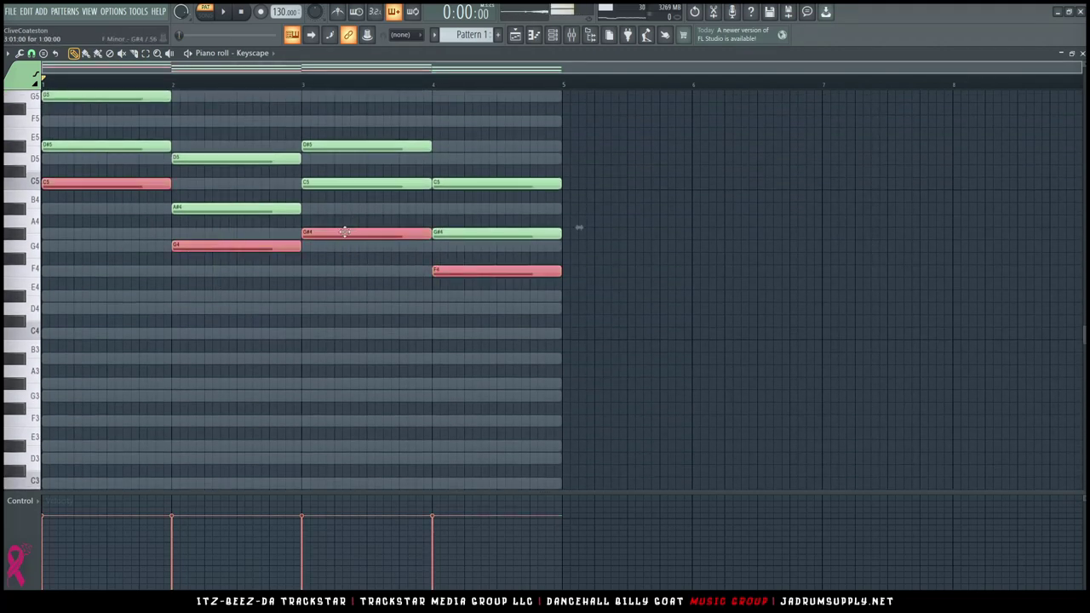
key(ctrl+c)
key(ctrl+v)
key(ctrl+Down)
ctrl+right_click(359, 208)
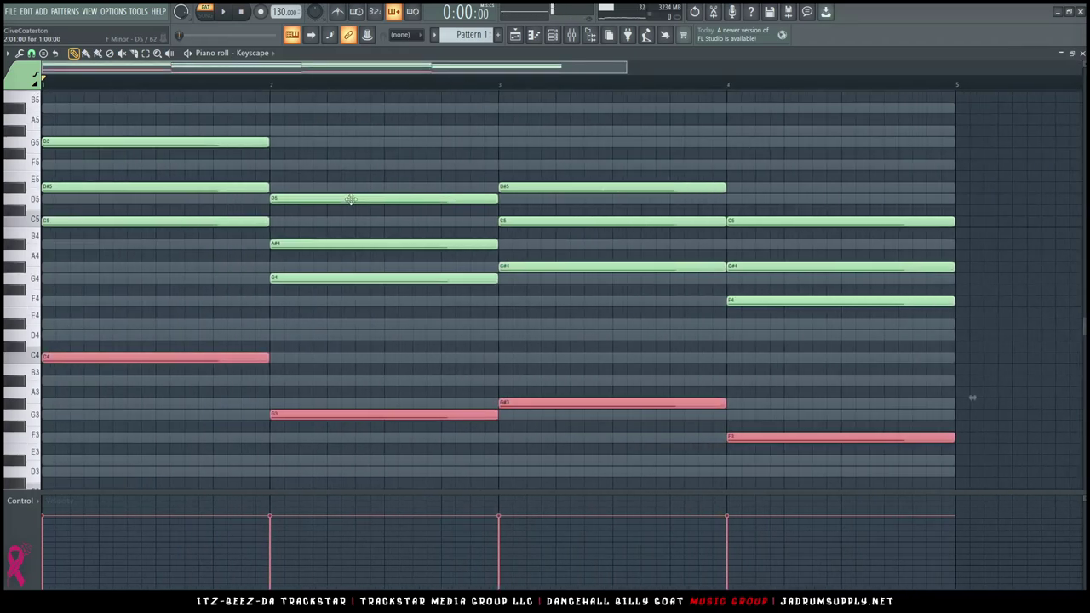
scroll(281, 85, down, 3)
click(377, 122)
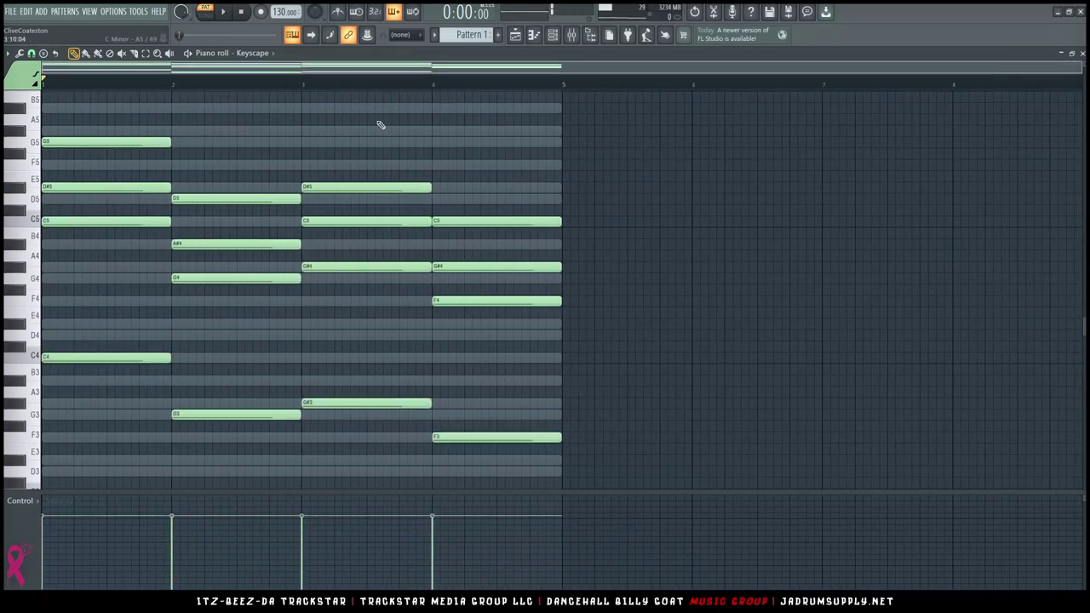
key(space)
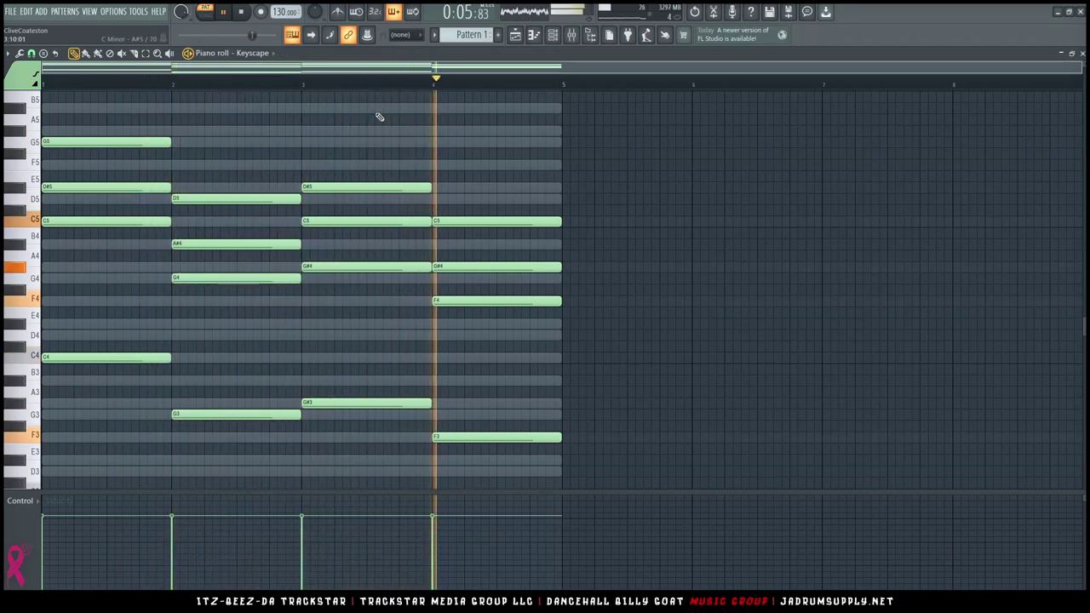
key(space)
Transpose all chords and bass notes down one octave and play back the progression
key(ctrl+Down)
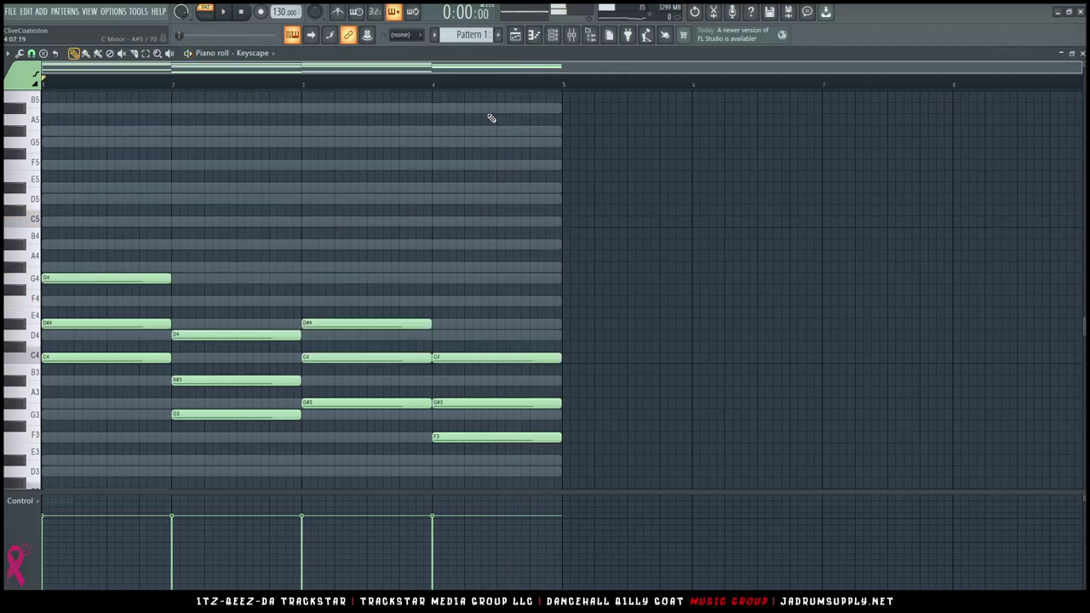
key(shift+4)
key(space)
scroll(383, 87, down, 4)
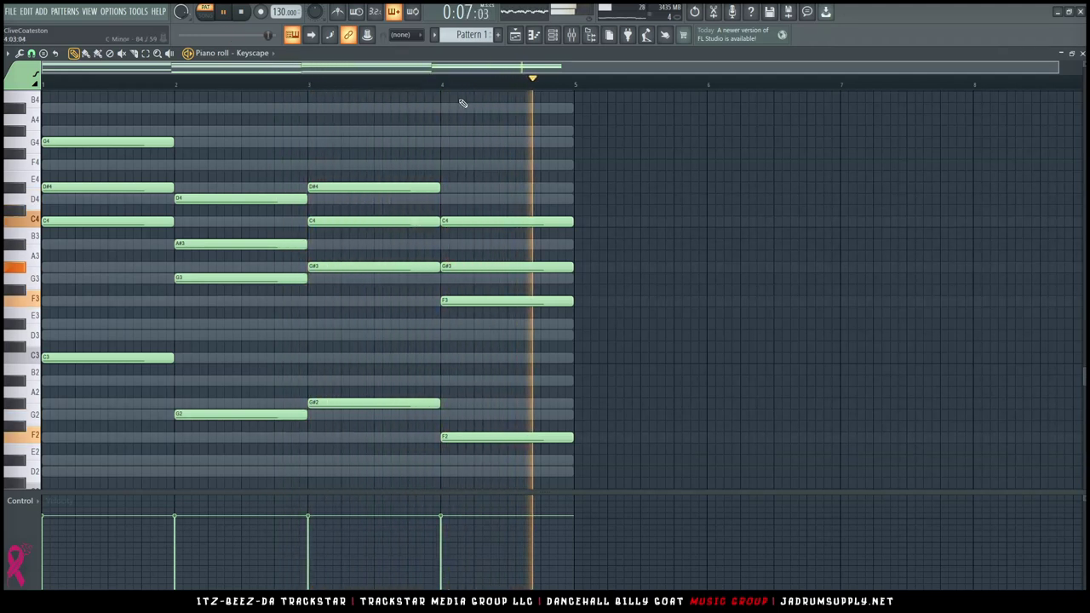
key(space)
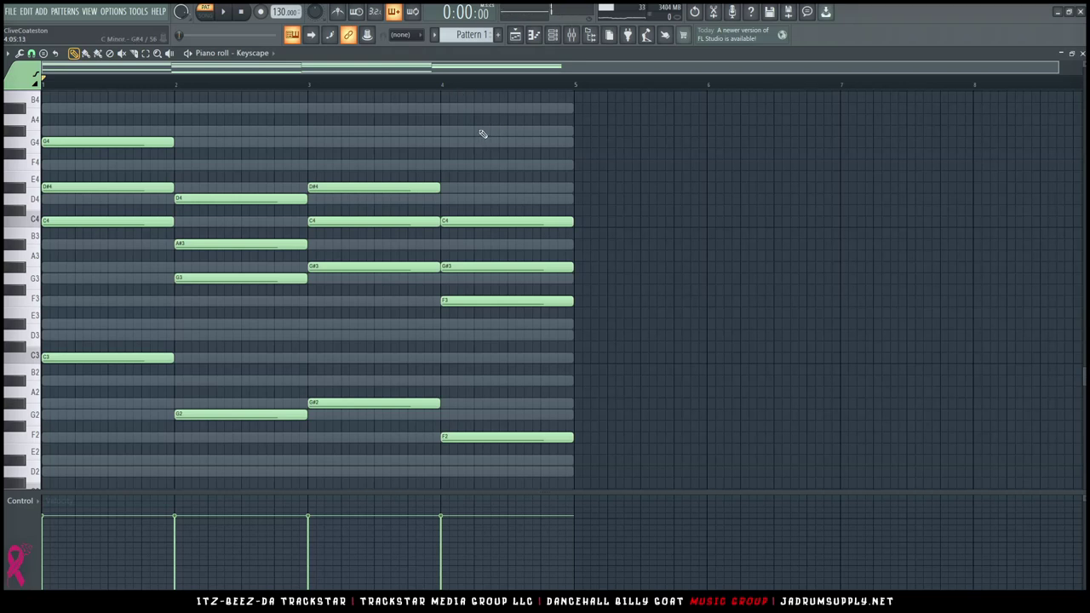
Delete all chord and bass notes from the Keyscape piano roll
ctrl+scroll(395, 99, down, 1)
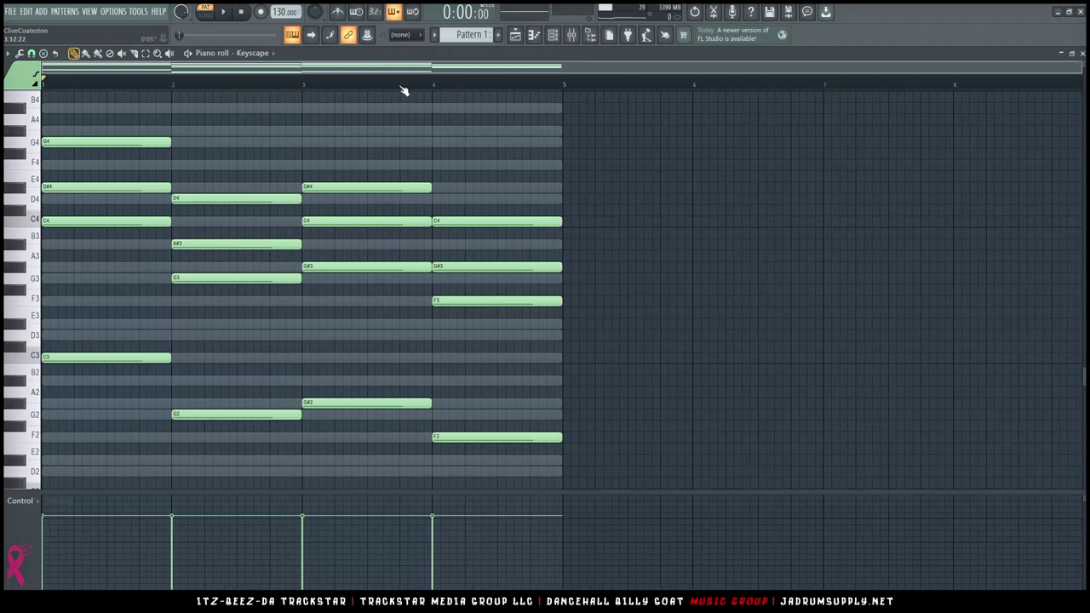
scroll(390, 115, up, 3)
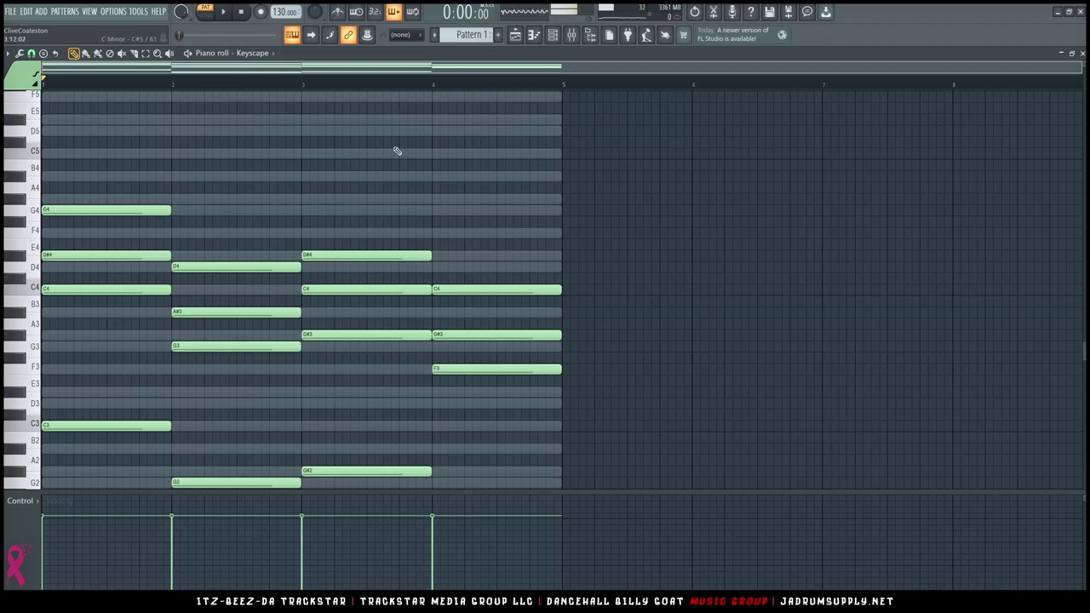
scroll(395, 151, down, 3)
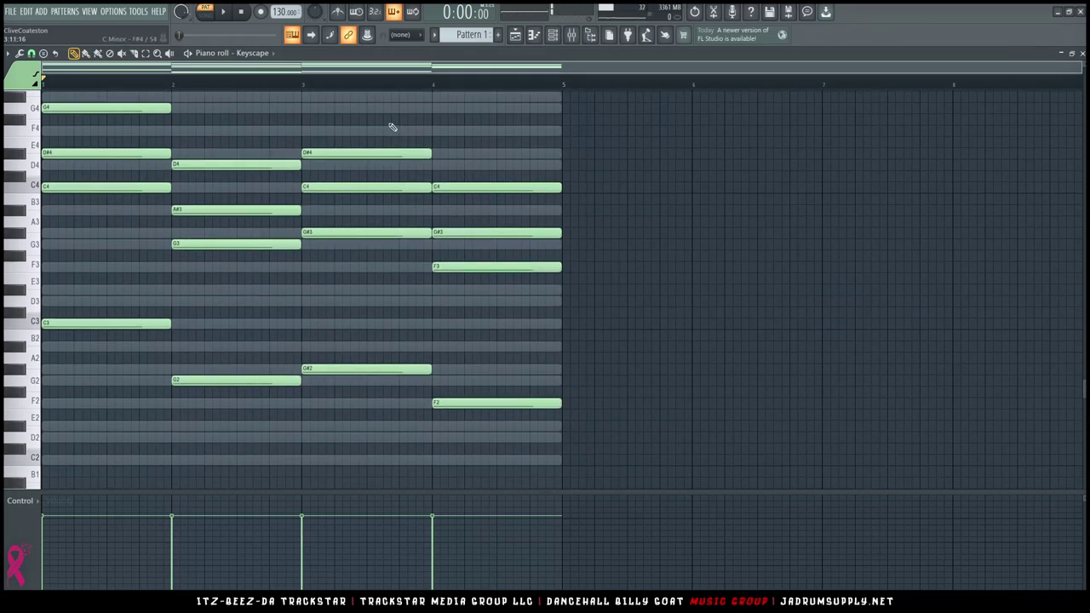
scroll(375, 188, up, 2)
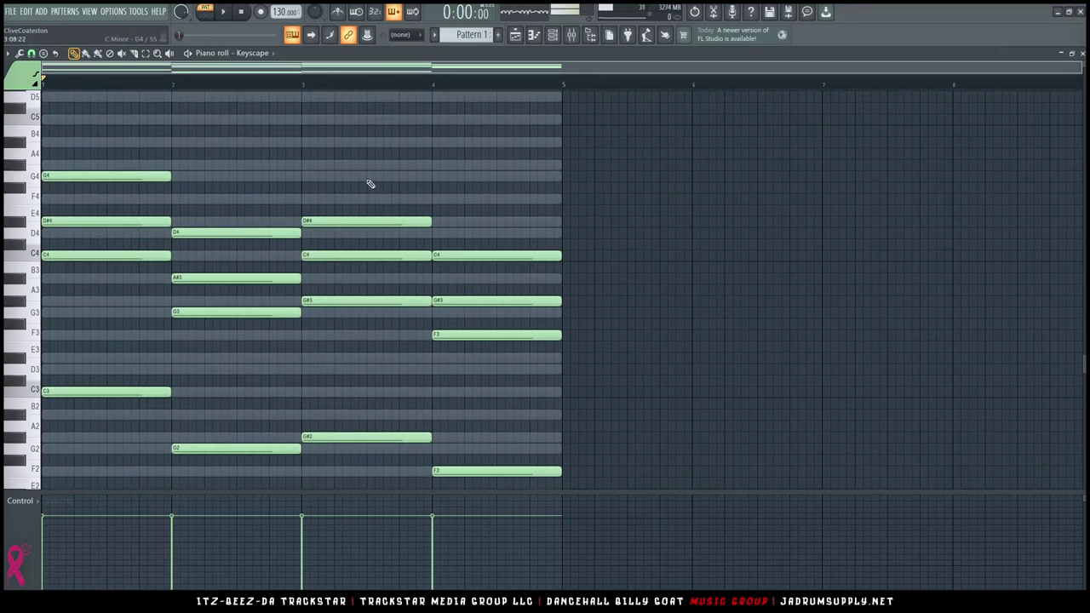
scroll(366, 188, down, 1)
ctrl+scroll(366, 187, up, 2)
mouse_move(208, 113)
mouse_down()
mouse_move(229, 310)
mouse_move(424, 100)
mouse_move(706, 540)
mouse_move(857, 309)
mouse_up()
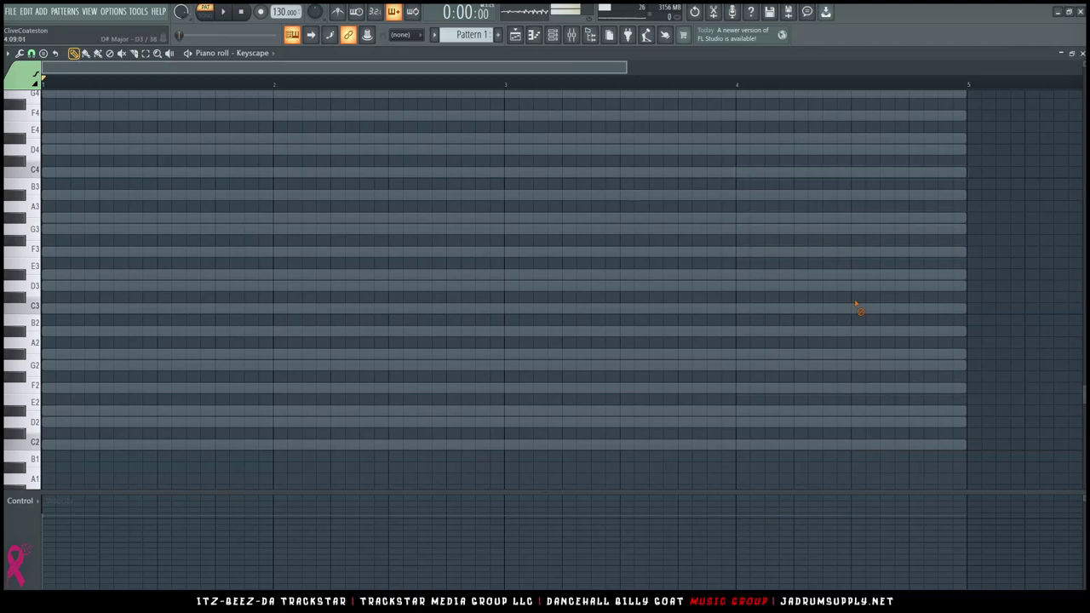
Switch to the MINOR scale template in the piano roll and transpose it up six semitones so it starts on F#2
scroll(431, 357, down, 5)
right_click(151, 246)
right_click(150, 245)
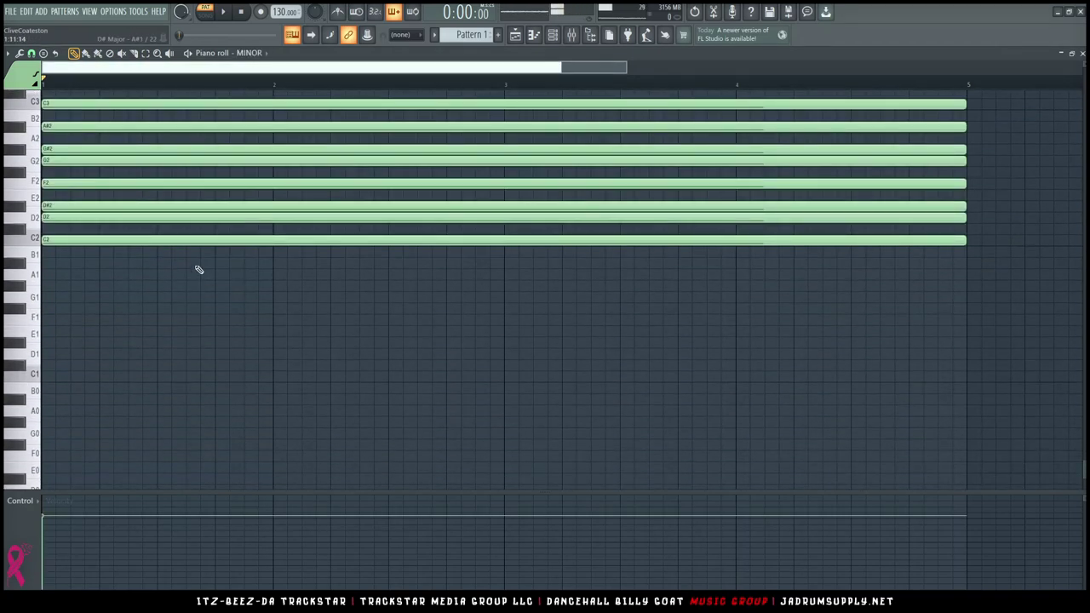
key(shift+Up)
key(shift+Up)
key(shift+Up)
key(shift+Up)
key(shift+Up)
key(shift+Up)
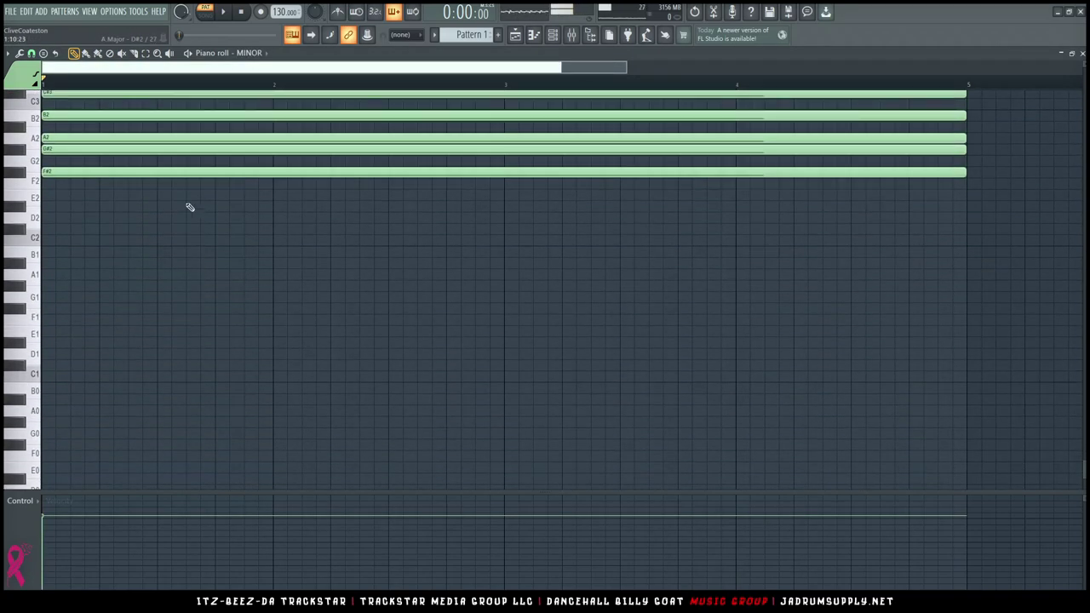
Reopen the Keyscape channel's piano roll with the transposed minor scale template as its guide
click(515, 34)
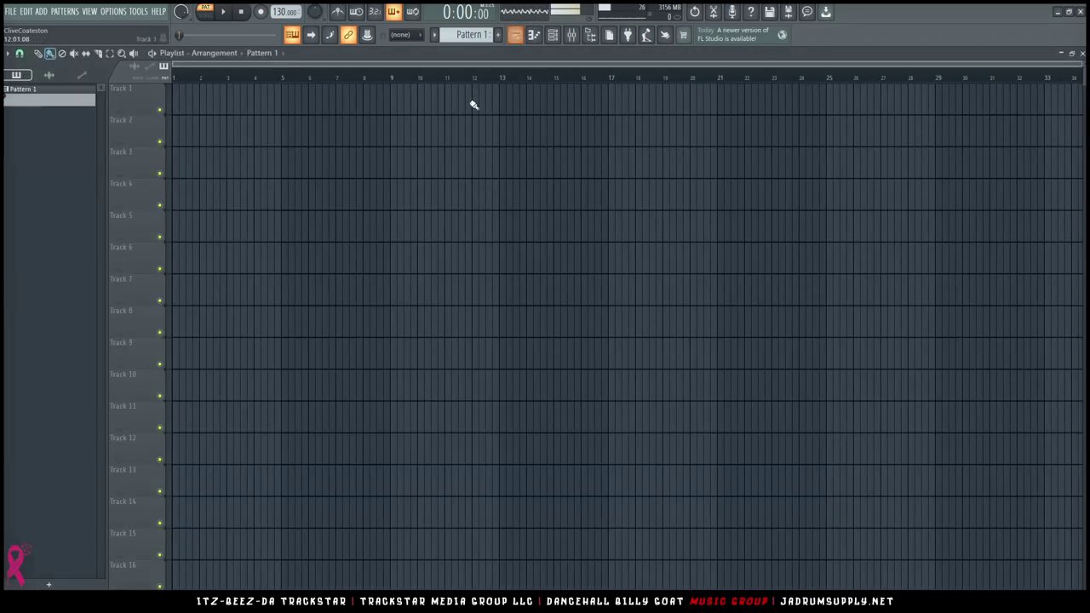
click(552, 35)
right_click(392, 122)
click(408, 121)
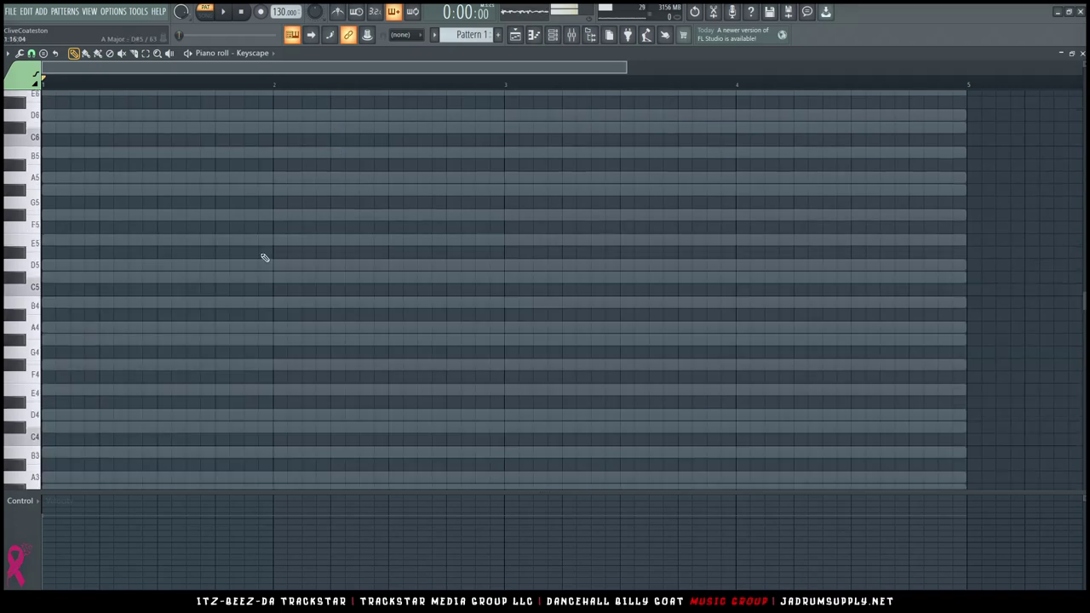
scroll(343, 235, down, 10)
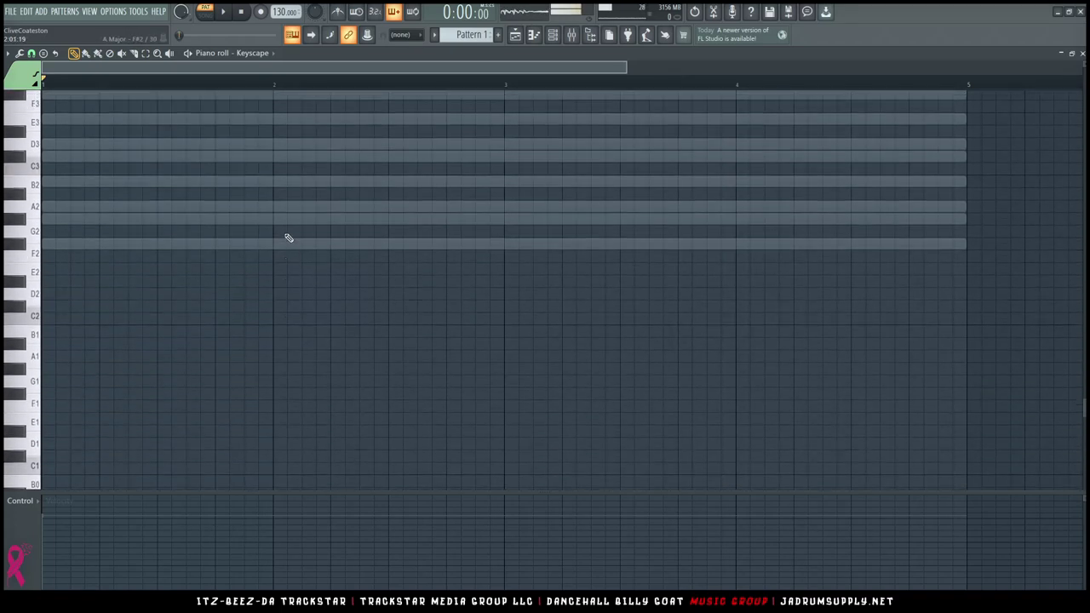
scroll(289, 237, up, 7)
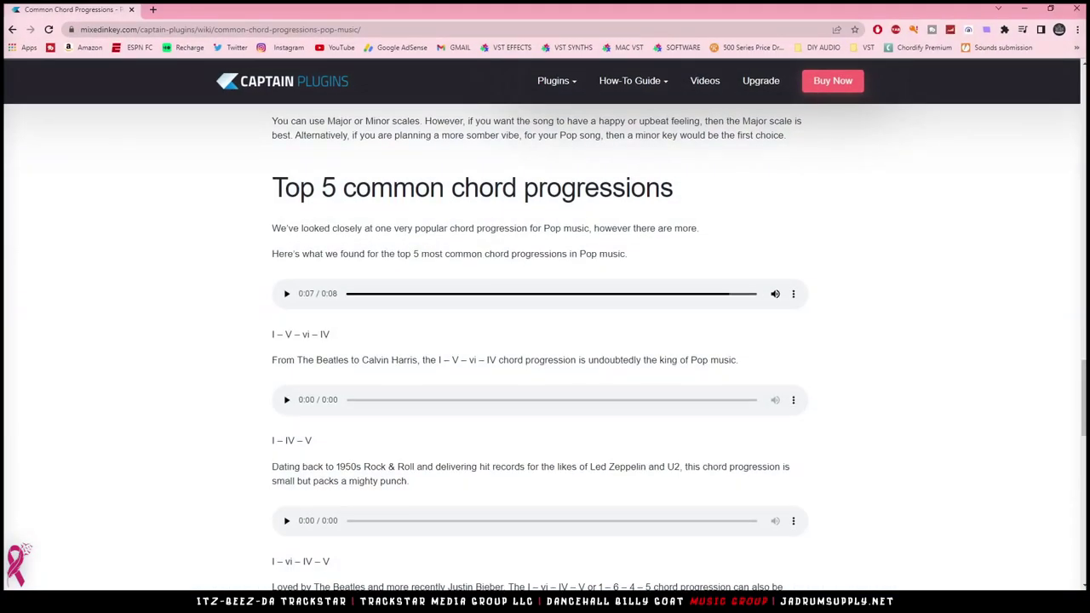
Switch to the browser article on common pop chord progressions, listen to the I – IV – V example, and return to FL Studio
scroll(355, 367, down, 2)
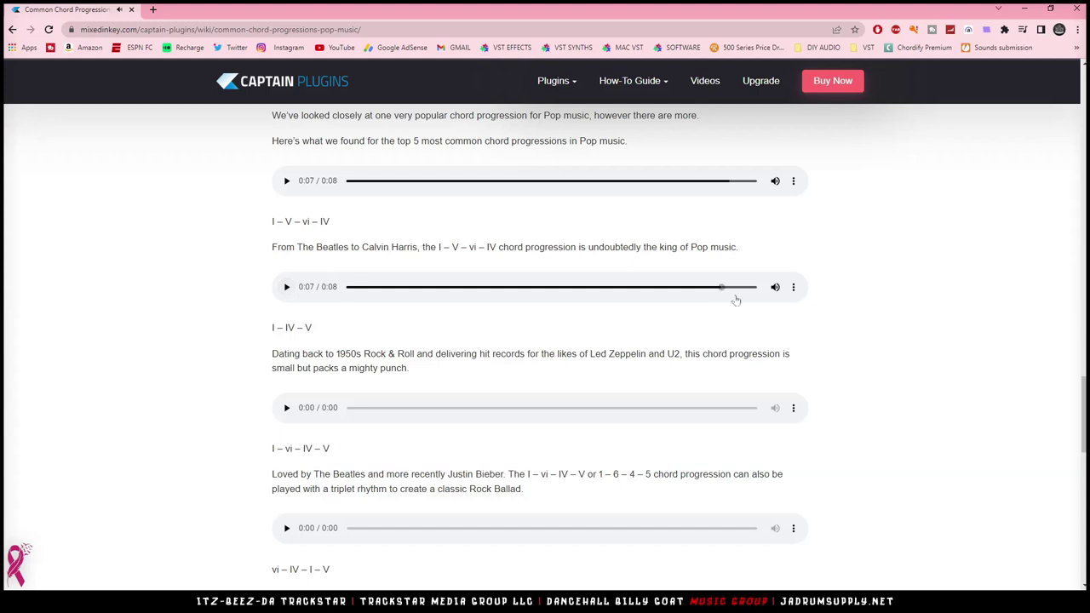
scroll(486, 348, down, 2)
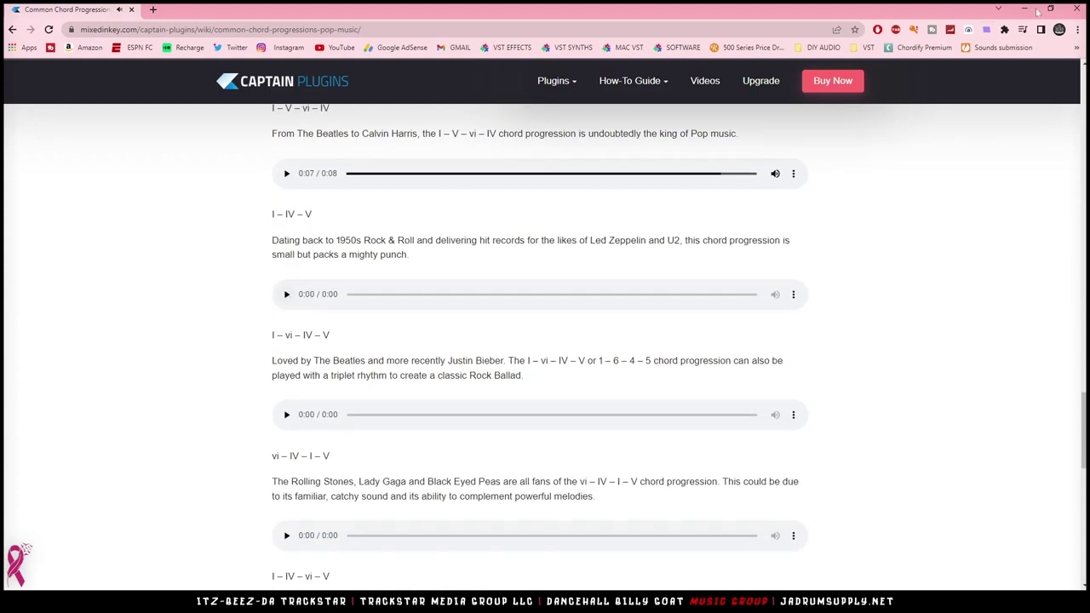
click(1023, 8)
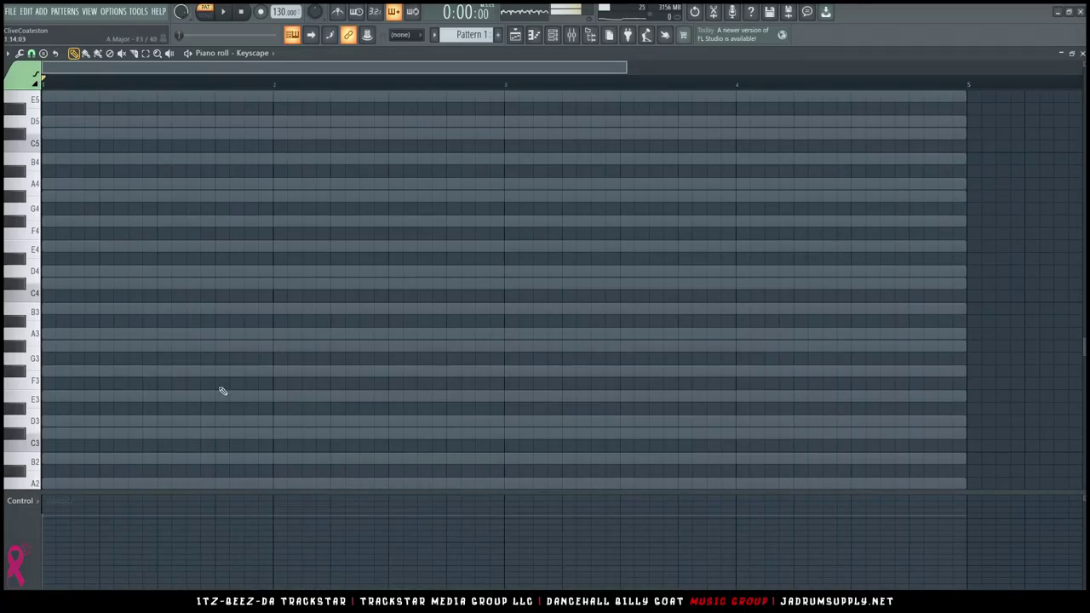
Draw the root notes F#4 at bar 1, B4 half a bar later and C#5 at bar 2, rechecking the I – IV – V entry in the browser article
click(24, 225)
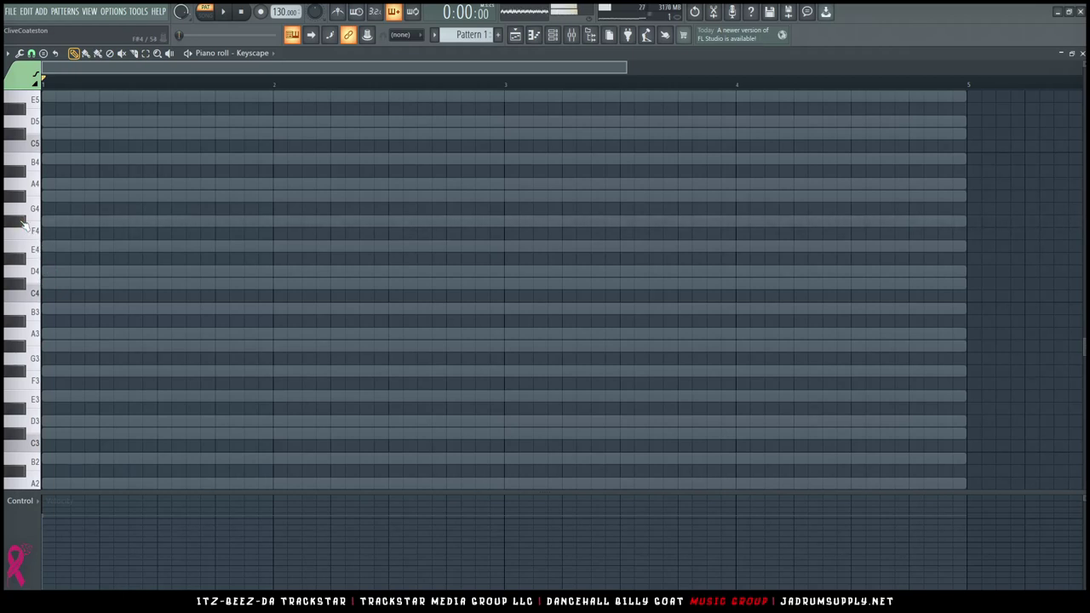
click(48, 223)
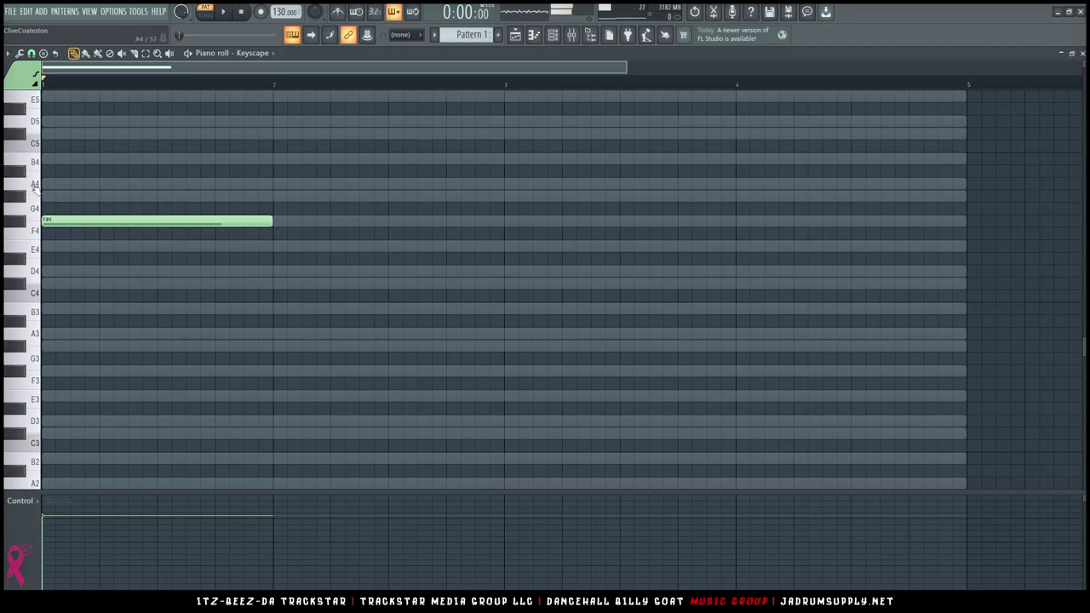
click(35, 188)
click(40, 163)
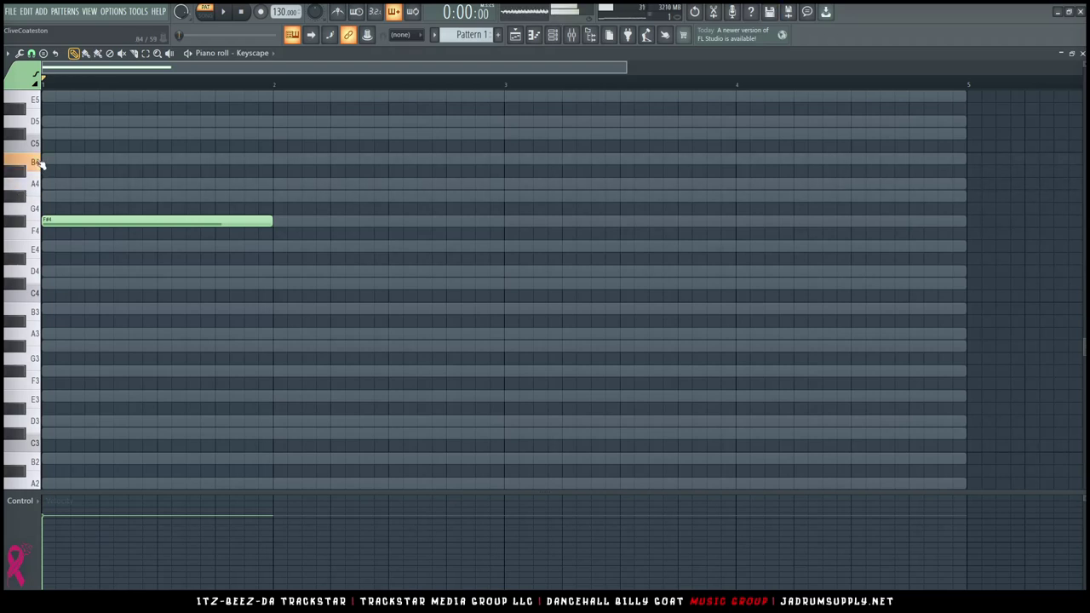
click(160, 158)
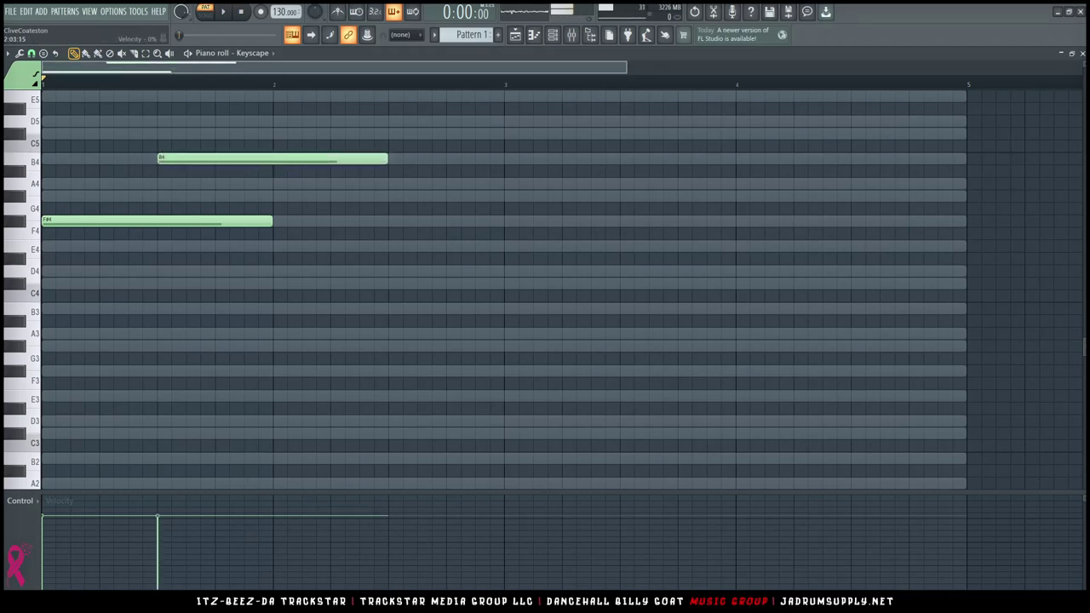
key(alt+Tab)
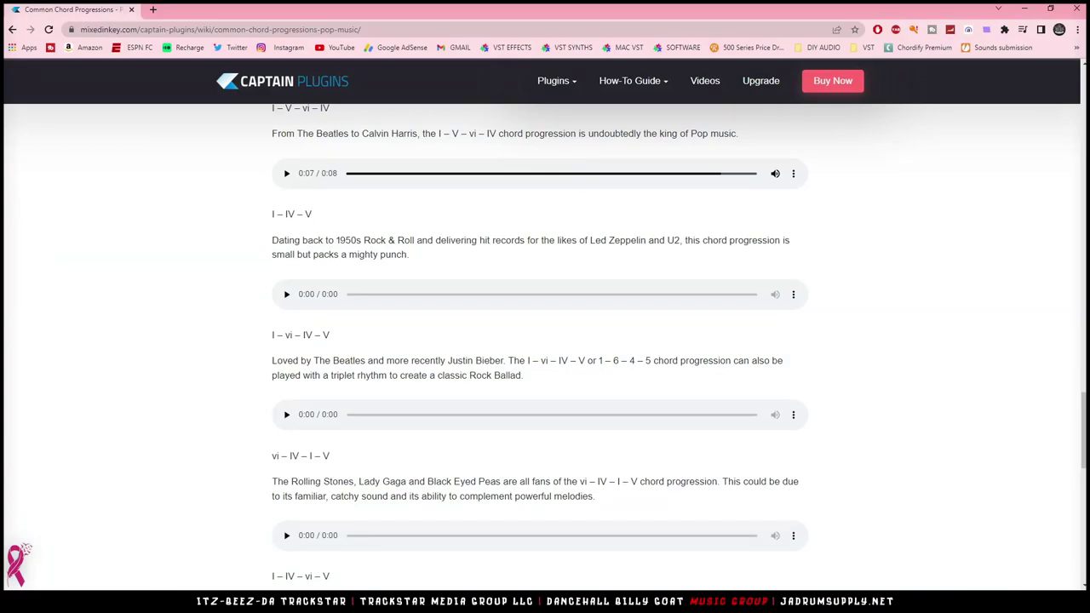
key(alt+Tab)
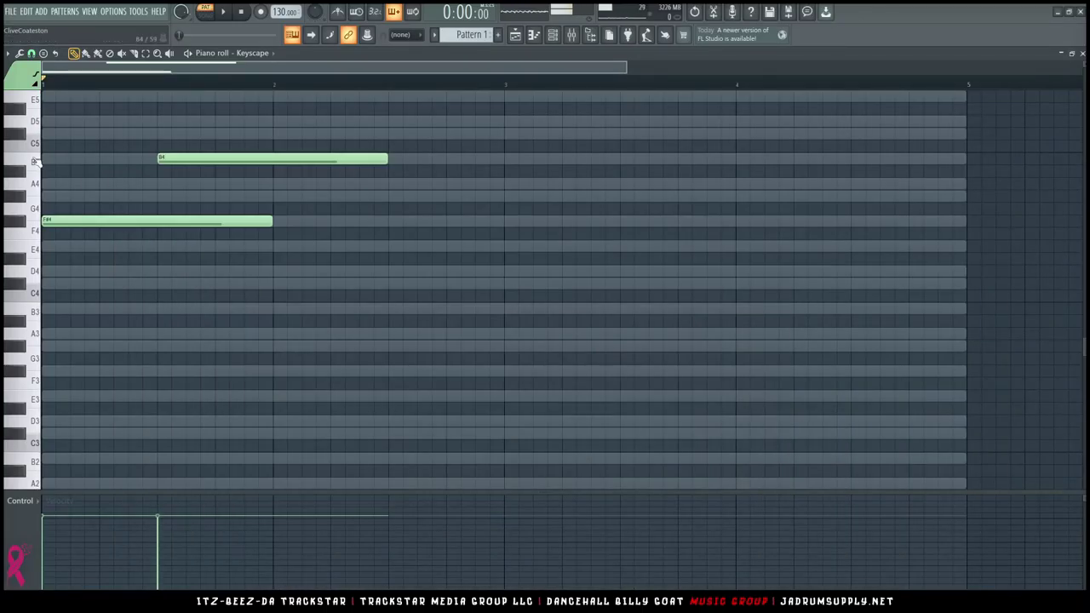
click(277, 134)
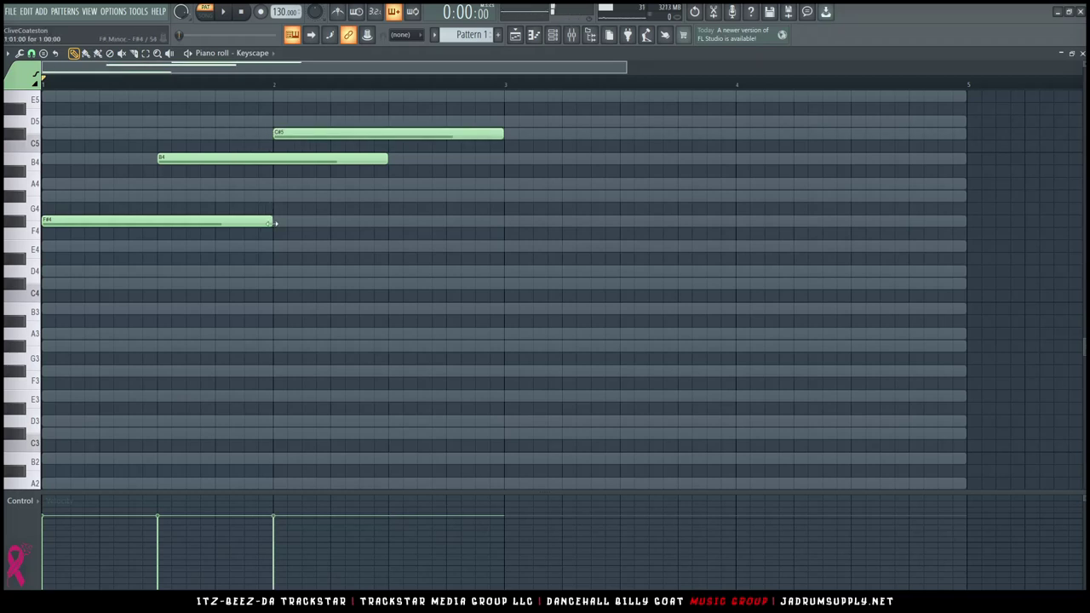
Shorten the F#4 and B4 root notes to half a bar each and play the root line
drag(274, 223, 166, 226)
drag(380, 162, 299, 166)
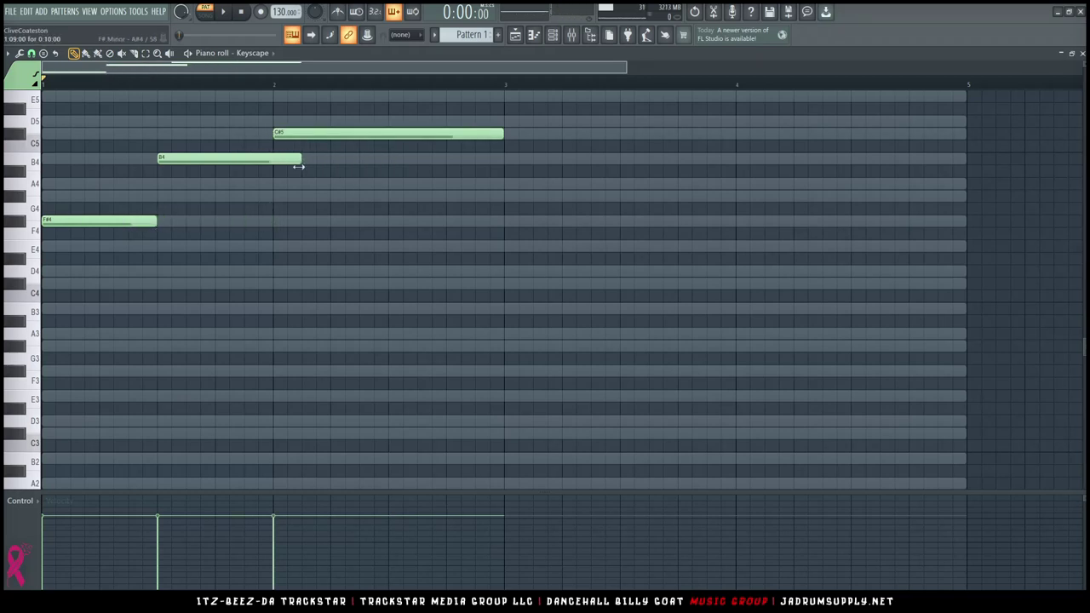
key(space)
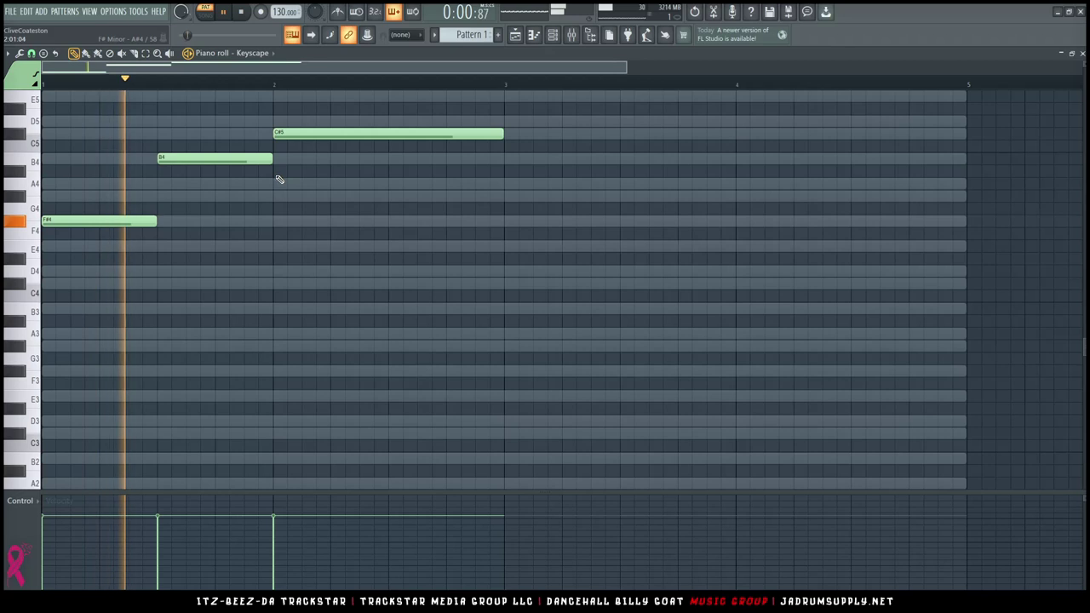
key(space)
Lower the second and third root notes by one octave to B3 and C#4
drag(248, 118, 389, 217)
key(ctrl+Down)
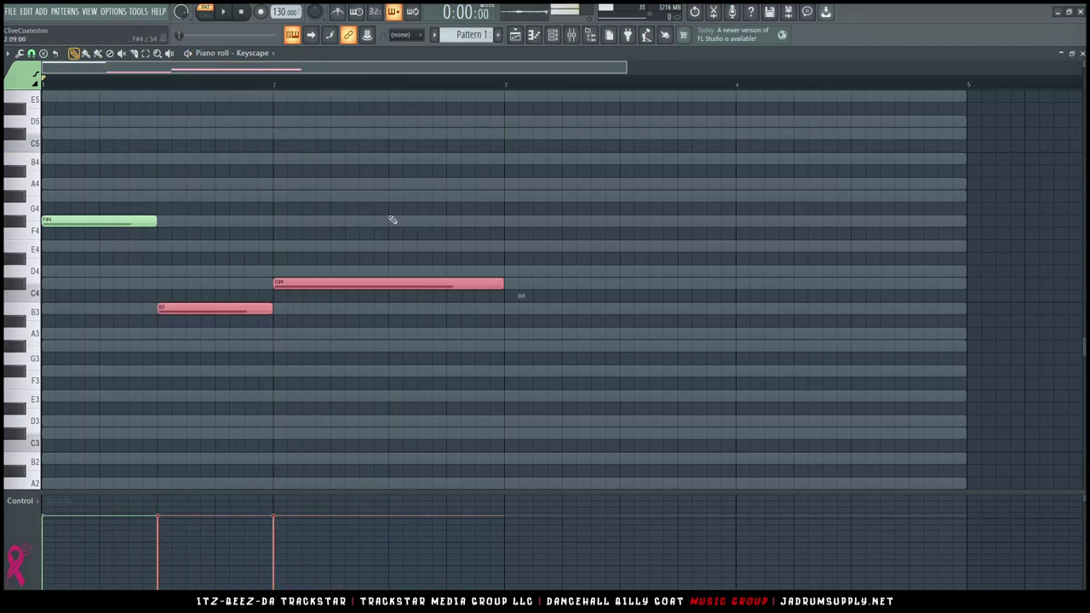
click(382, 188)
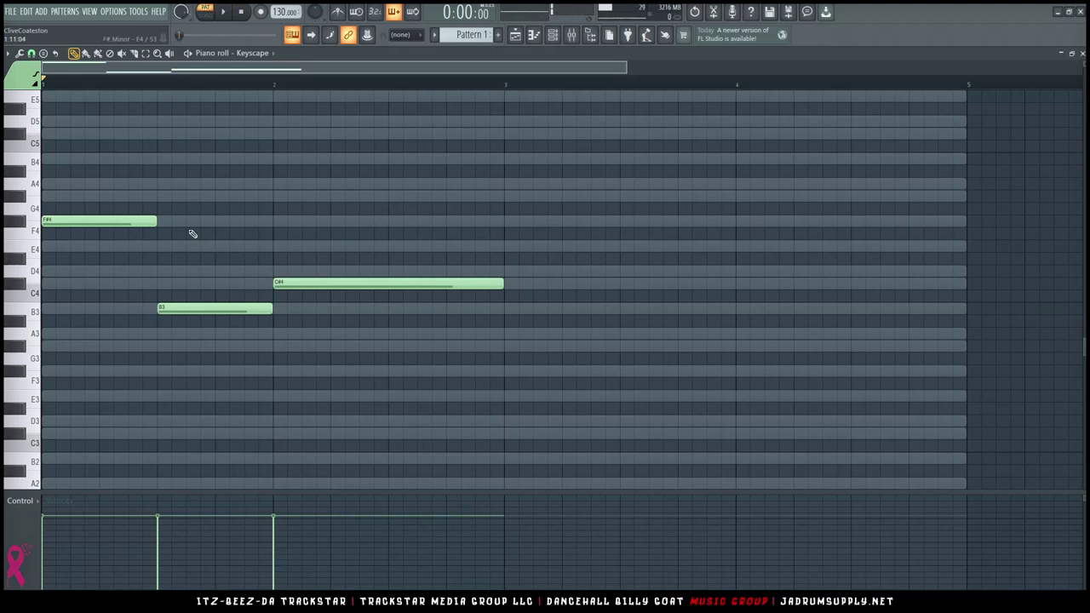
Build the first two triads by adding A4 and C#5 above F#4, and D4 and F#4 above B3
scroll(117, 236, up, 4)
click(48, 296)
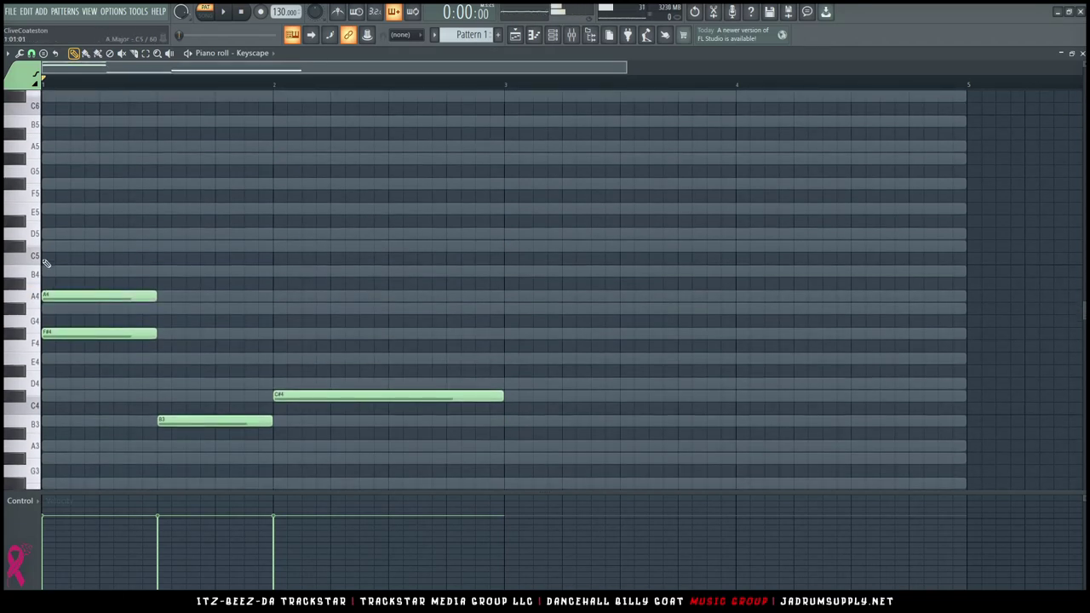
click(48, 246)
click(162, 383)
click(162, 333)
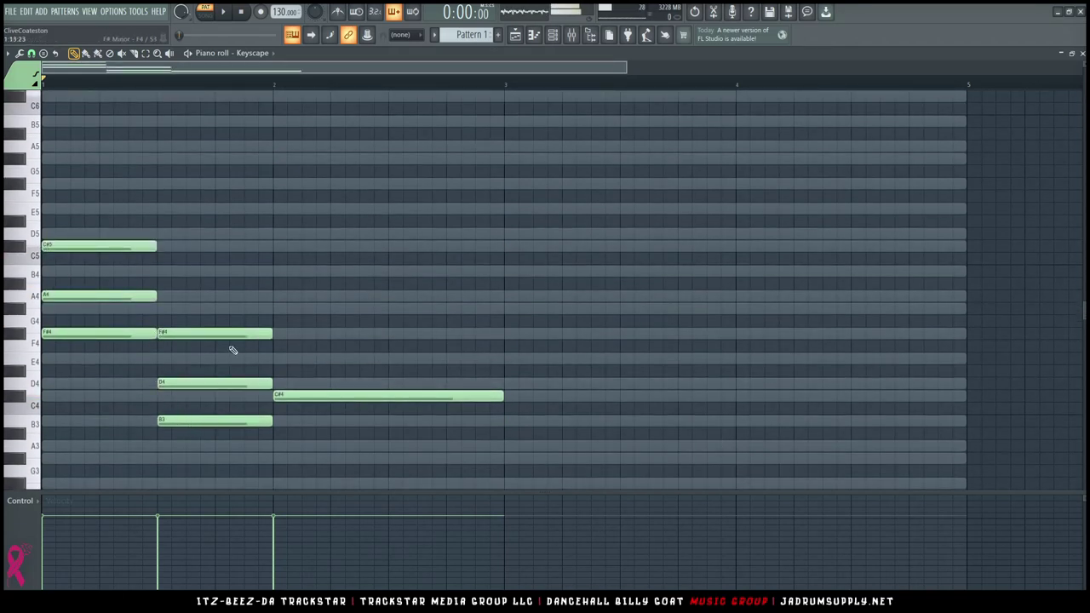
Complete the bar 2 triad with E4 and G#4 above C#4, and play the three-chord progression
click(278, 357)
click(275, 308)
drag(348, 316, 503, 357)
key(space)
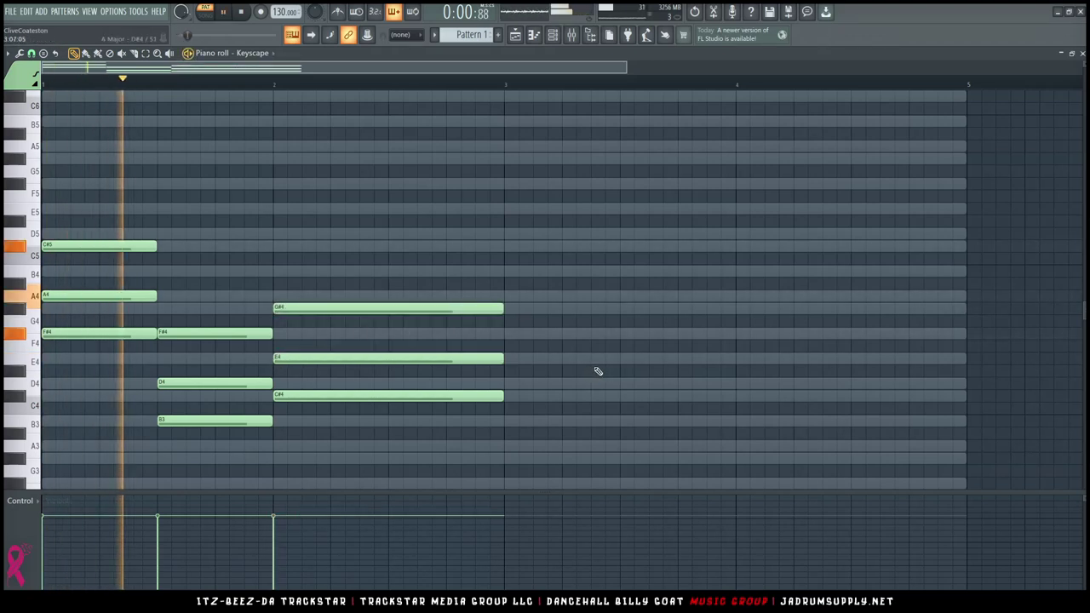
scroll(574, 312, down, 4)
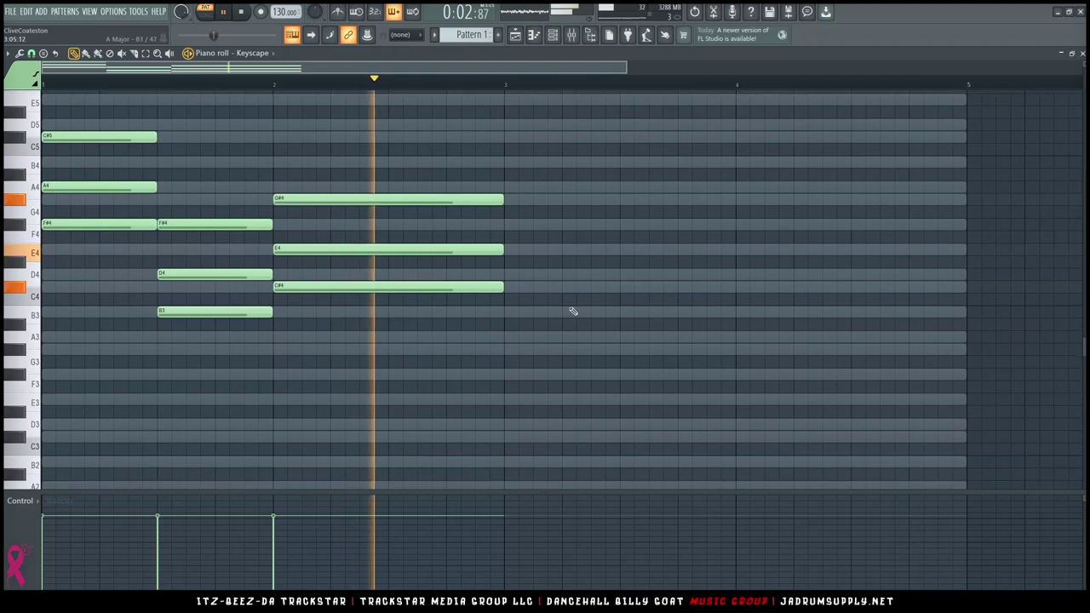
key(space)
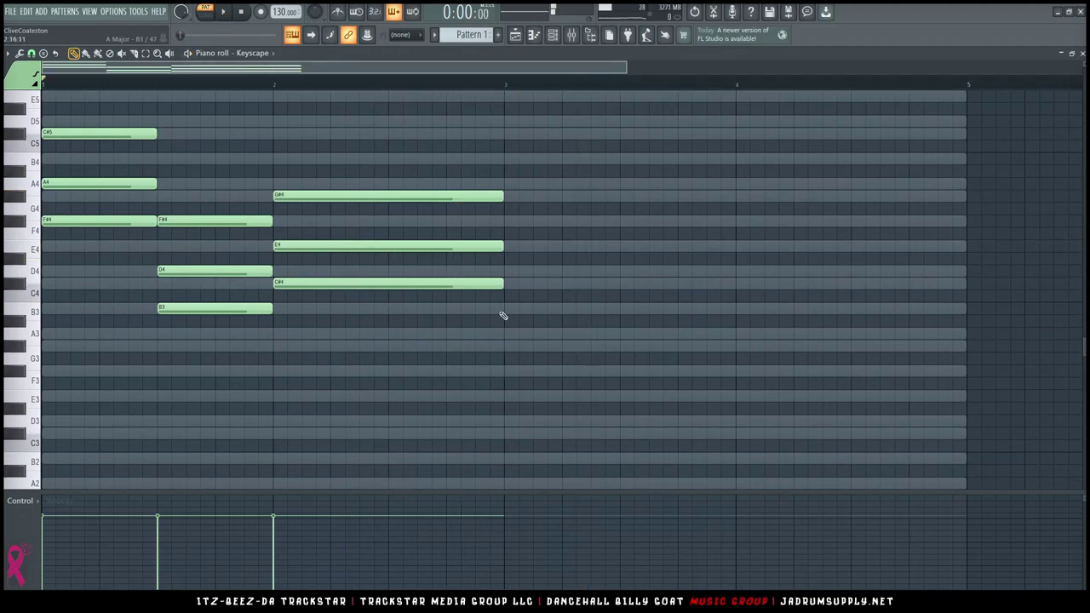
Duplicate the three chord roots one octave lower as bass notes F#3, B2 and C#3, and play the progression
ctrl+shift+click(305, 282)
drag(182, 305, 165, 341)
ctrl+shift+click(90, 222)
double_click(91, 222)
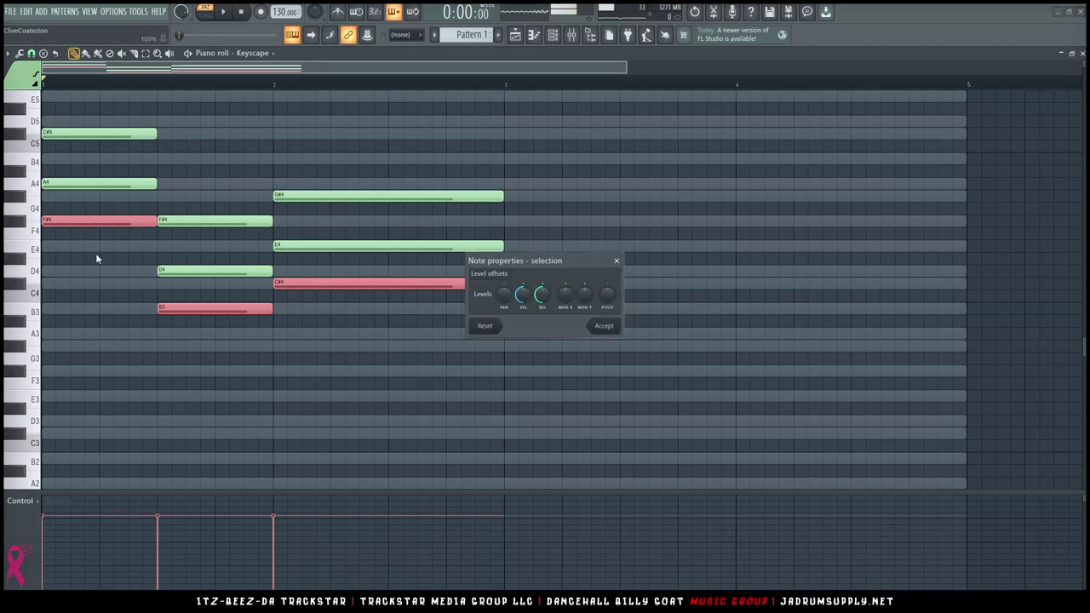
click(97, 256)
key(ctrl+c)
key(ctrl+v)
key(ctrl+Down)
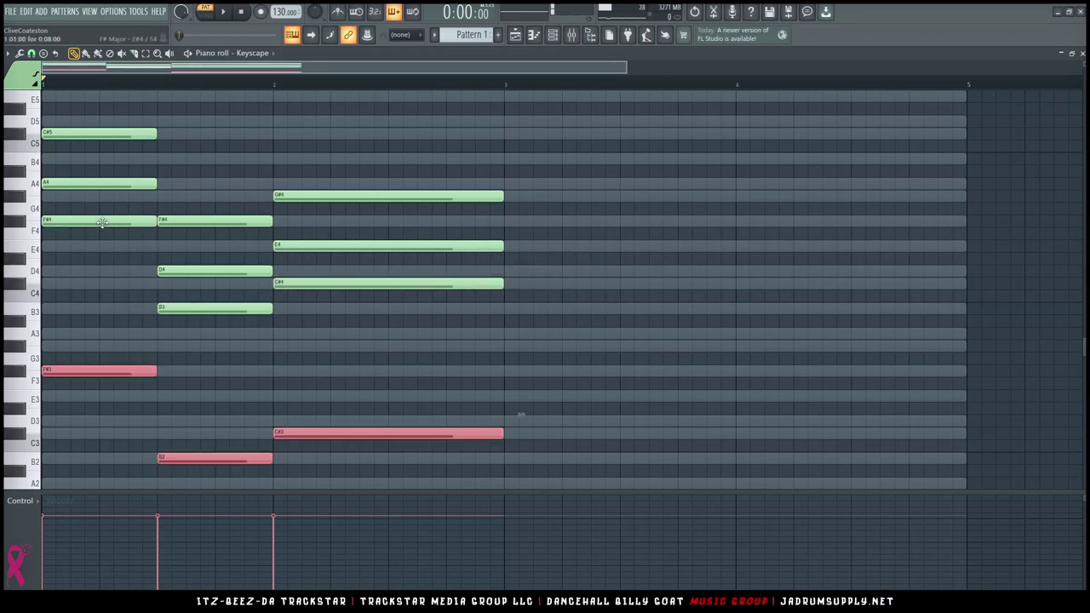
key(ctrl+d)
scroll(693, 288, down, 1)
key(space)
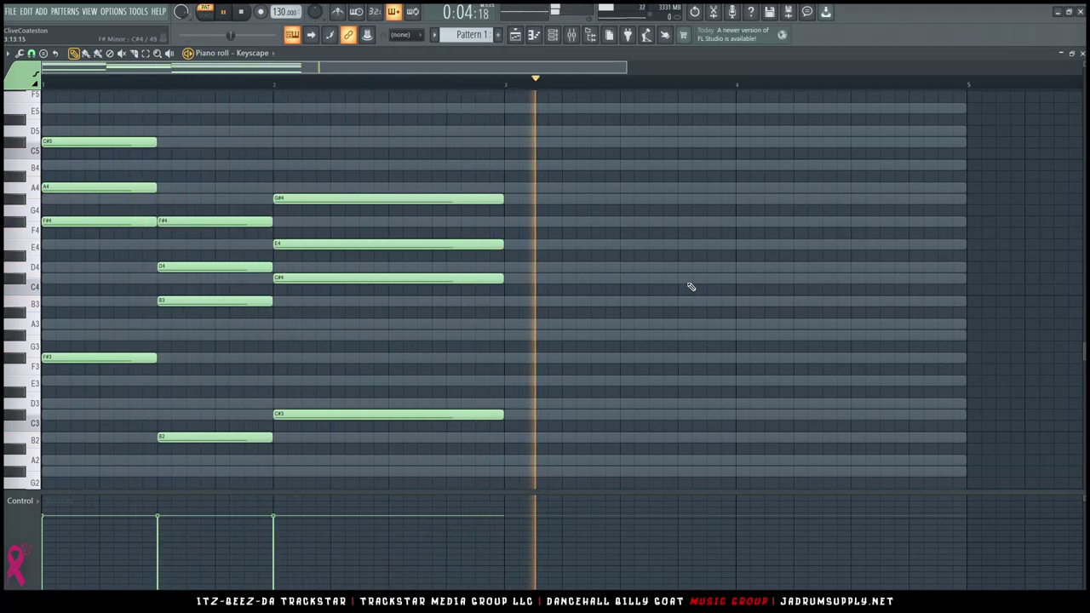
key(space)
Copy the whole two-bar progression with its bass notes so that it repeats from bar 3
drag(385, 451, 148, 109)
mouse_move(86, 139)
shift+mouse_down()
mouse_move(604, 139)
mouse_move(549, 139)
shift+mouse_up()
scroll(520, 89, down, 3)
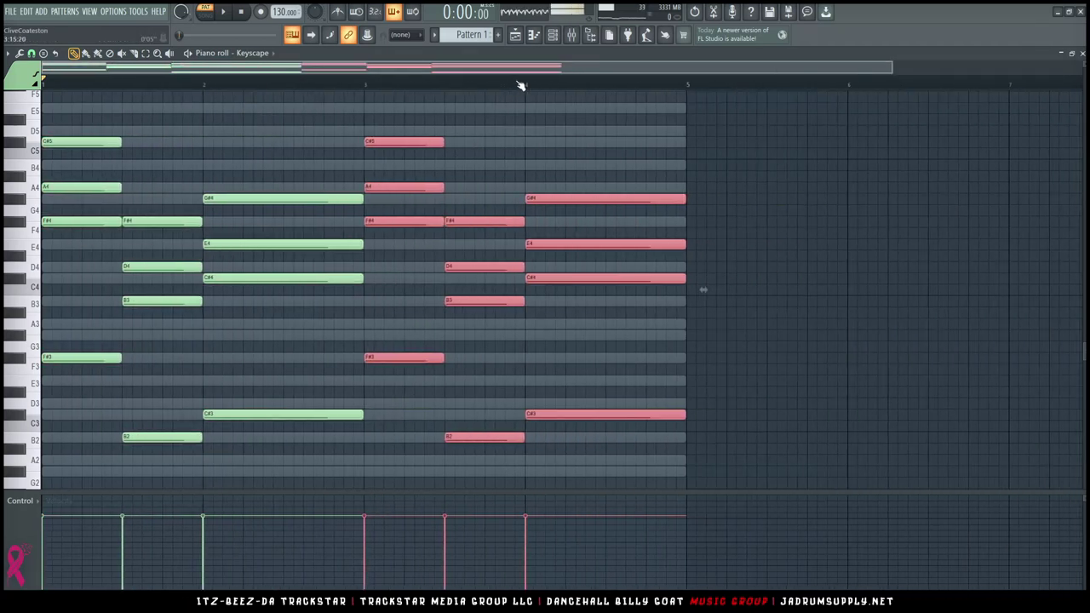
ctrl+click(469, 161)
Switch to the MINOR scale template in the piano roll and transpose it down two semitones so it starts on E2
scroll(427, 205, down, 5)
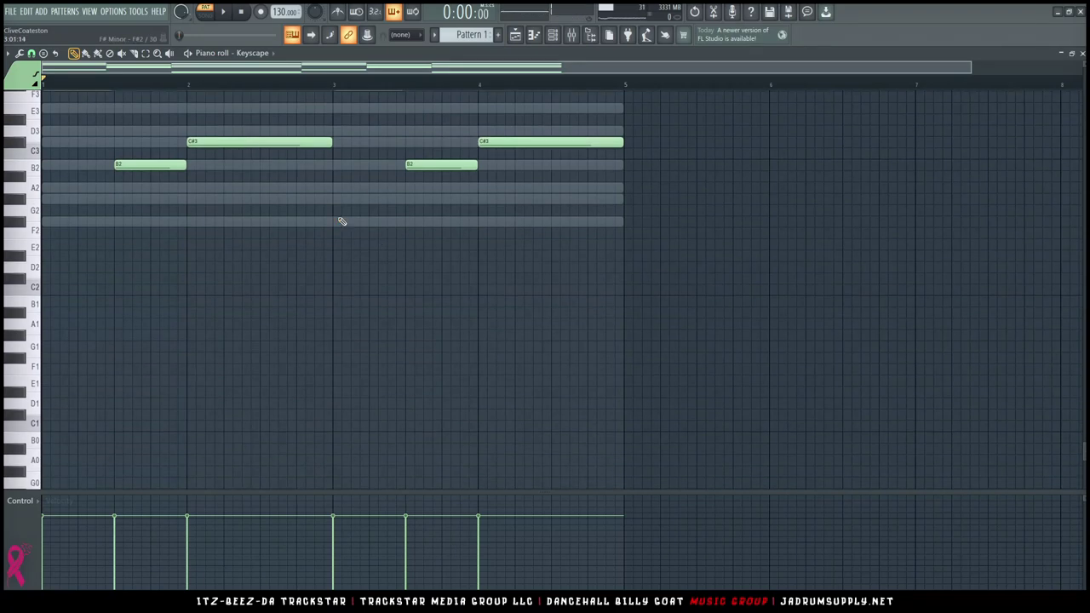
right_click(343, 221)
ctrl+right_click(372, 228)
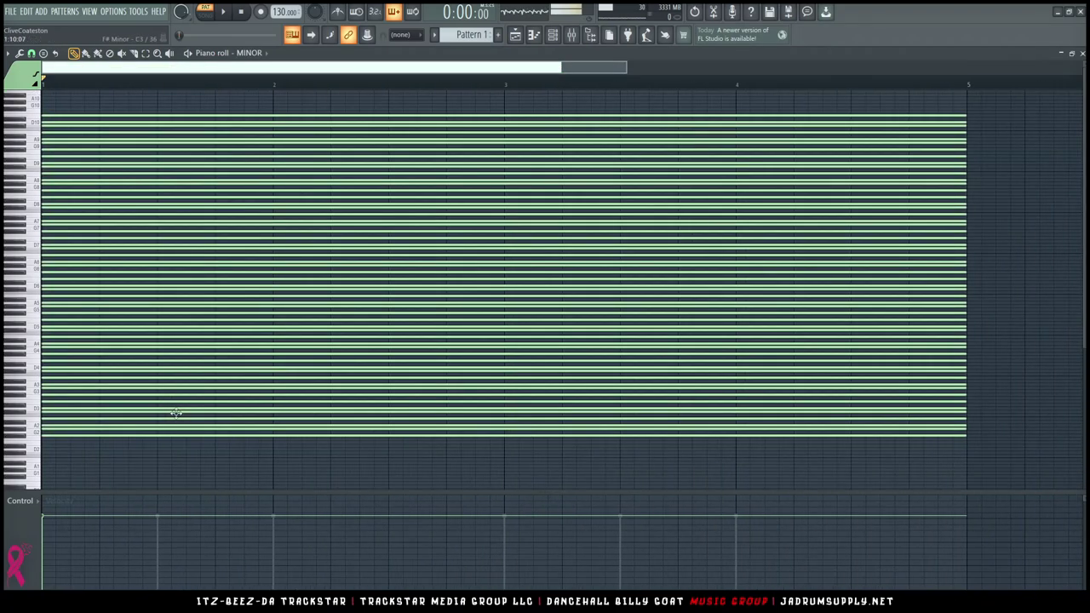
scroll(110, 357, up, 3)
scroll(110, 358, down, 10)
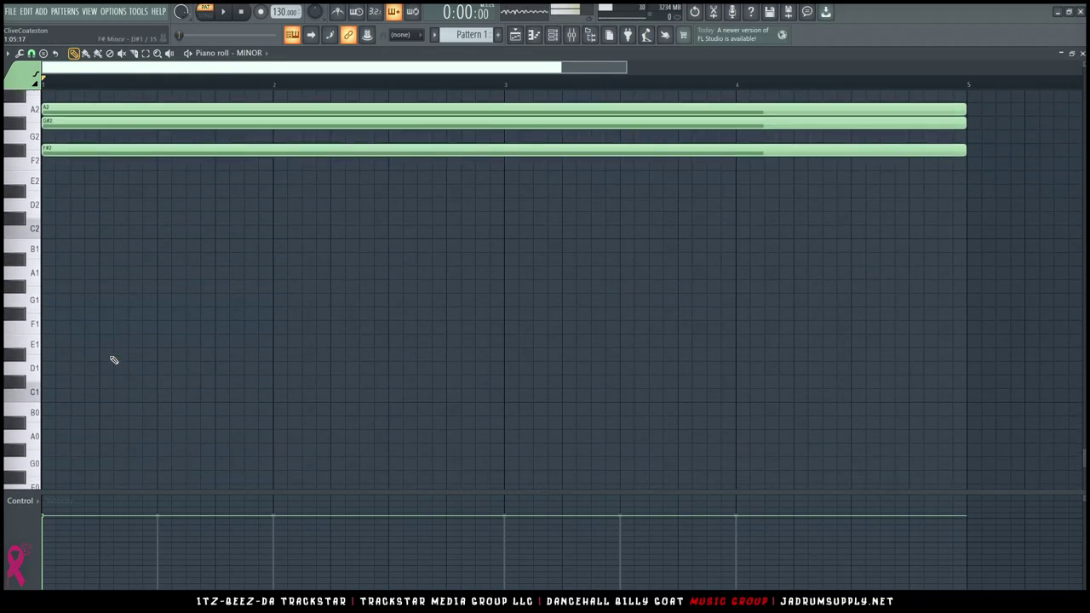
key(shift+Down)
key(shift+Down)
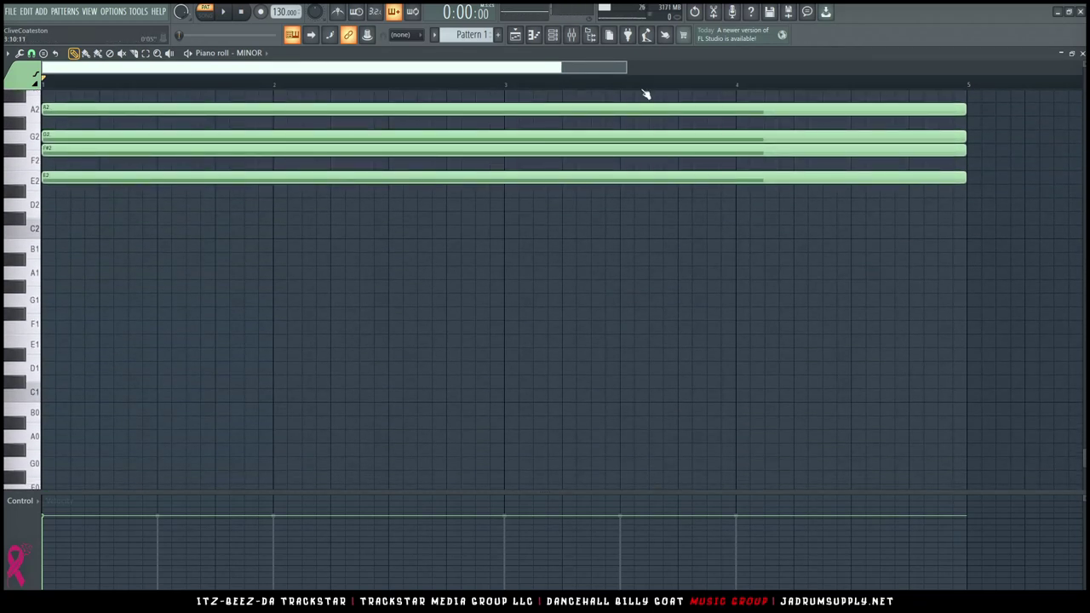
Reopen the Keyscape piano roll, transpose all chord and bass notes down two semitones to E minor, and play the progression
click(553, 35)
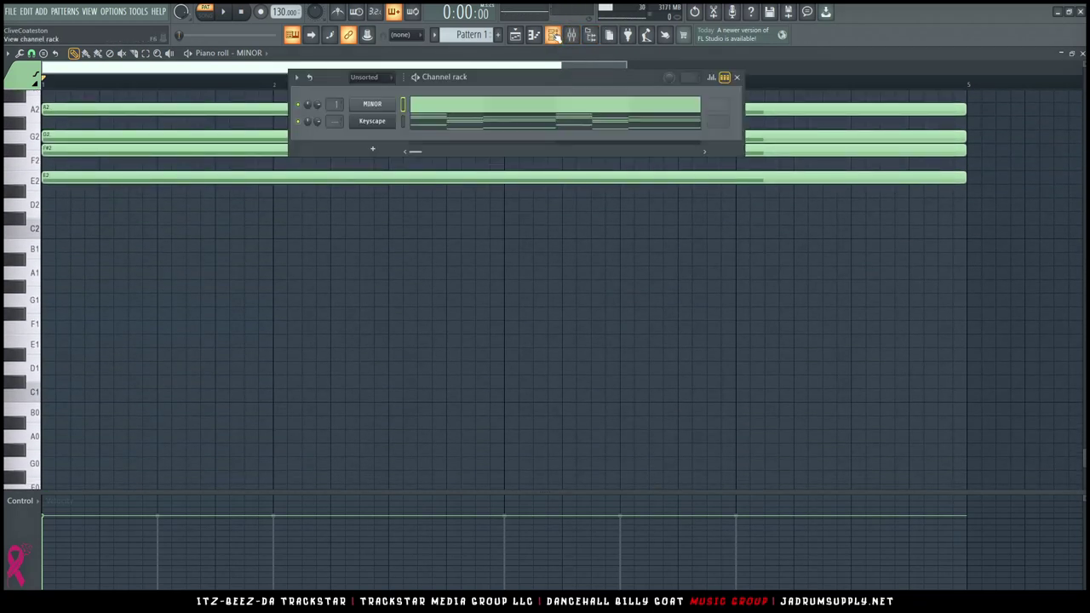
click(443, 124)
key(ctrl+v)
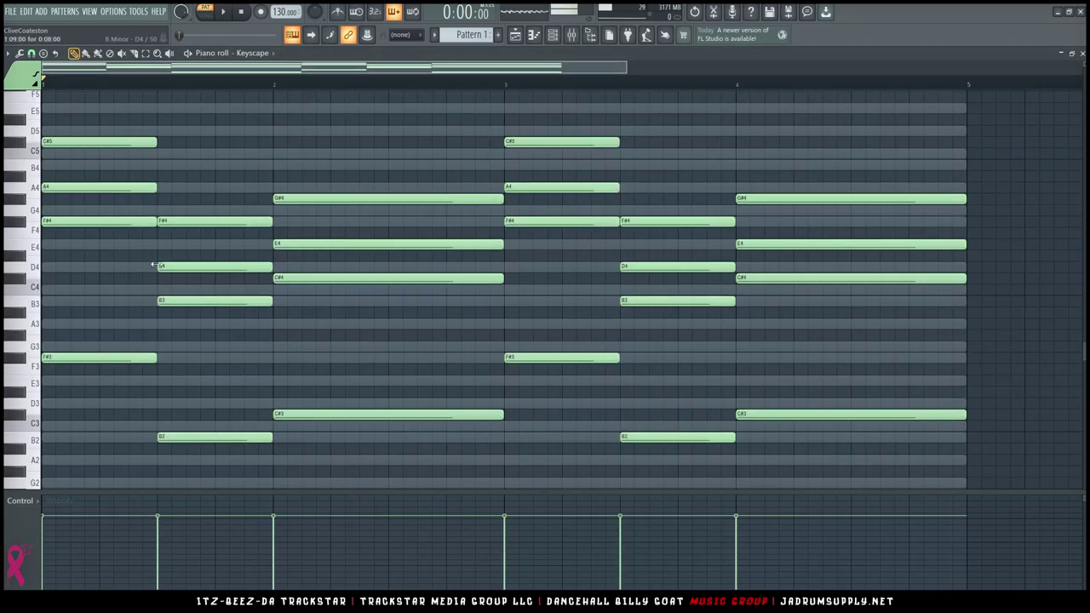
key(Down)
key(Down)
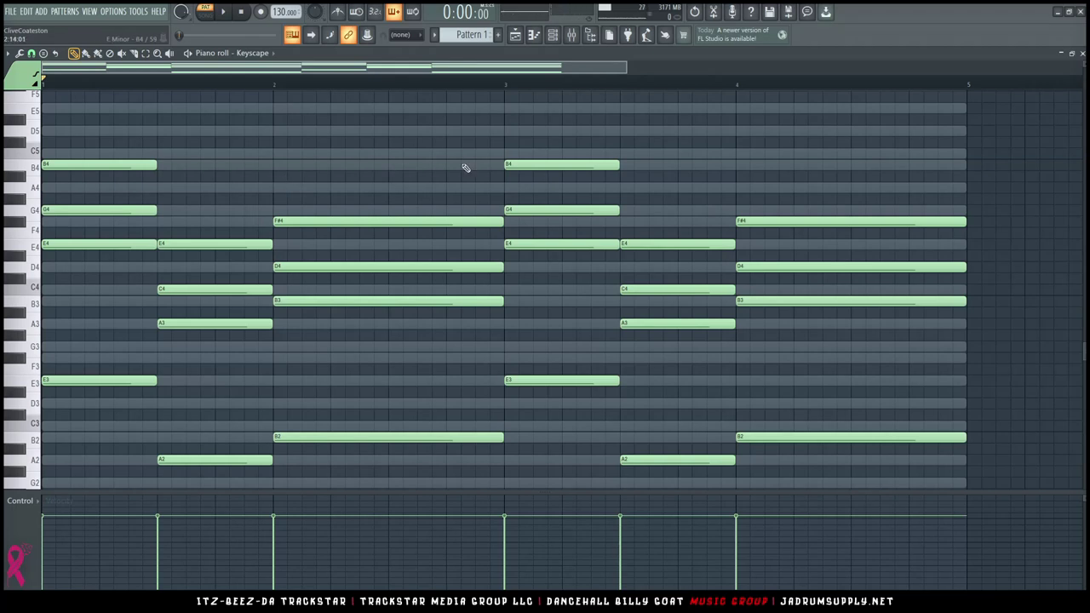
scroll(249, 134, down, 3)
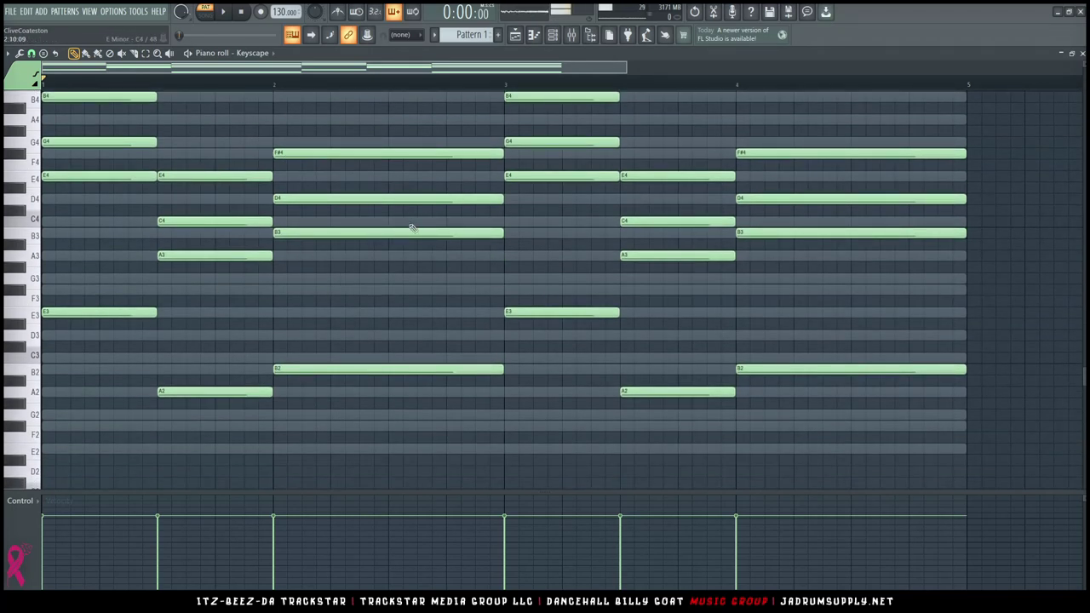
key(space)
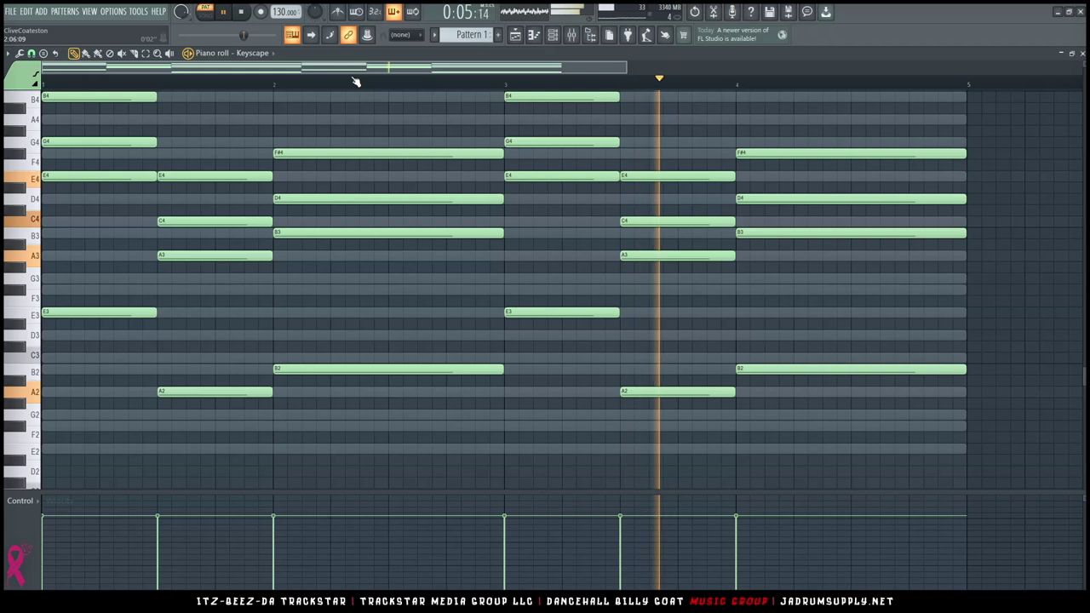
key(space)
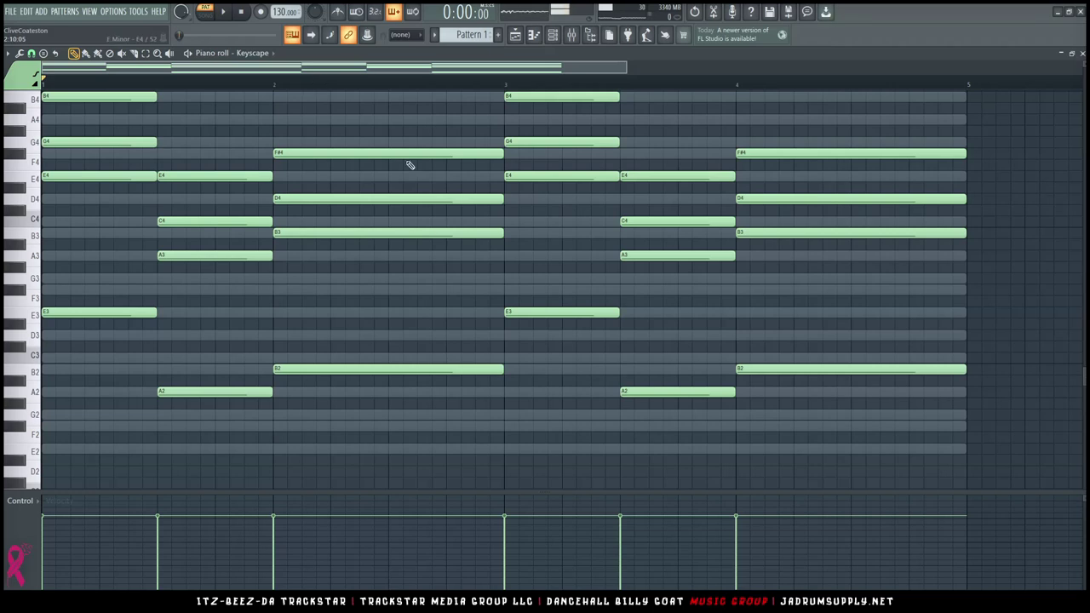
scroll(429, 94, down, 2)
scroll(428, 94, down, 1)
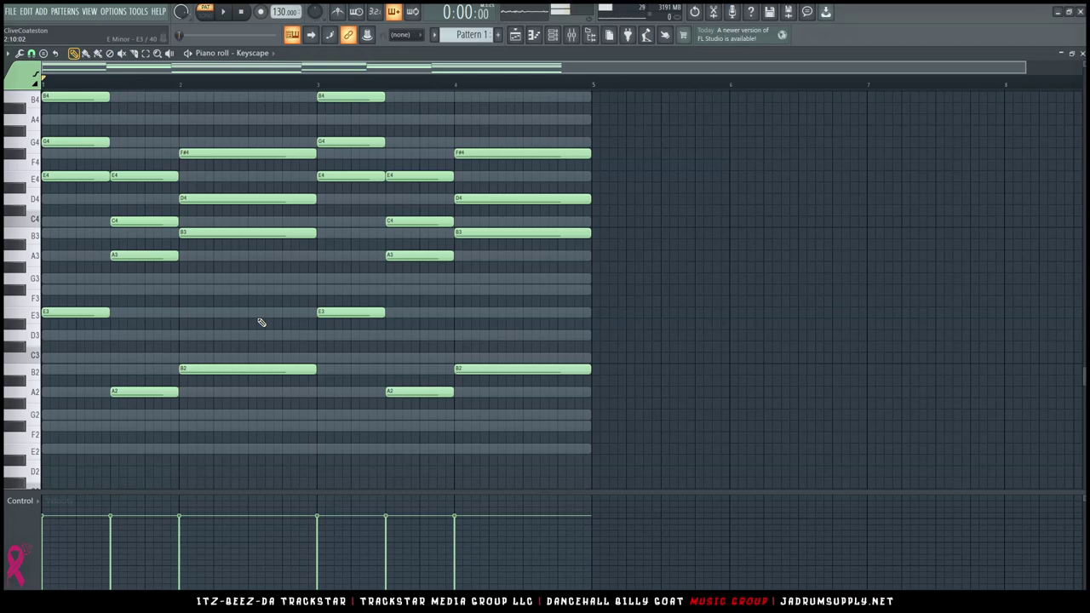
Switch to the browser article, listen to the vi – IV – I – V example, and return to FL Studio
click(291, 602)
scroll(341, 409, down, 2)
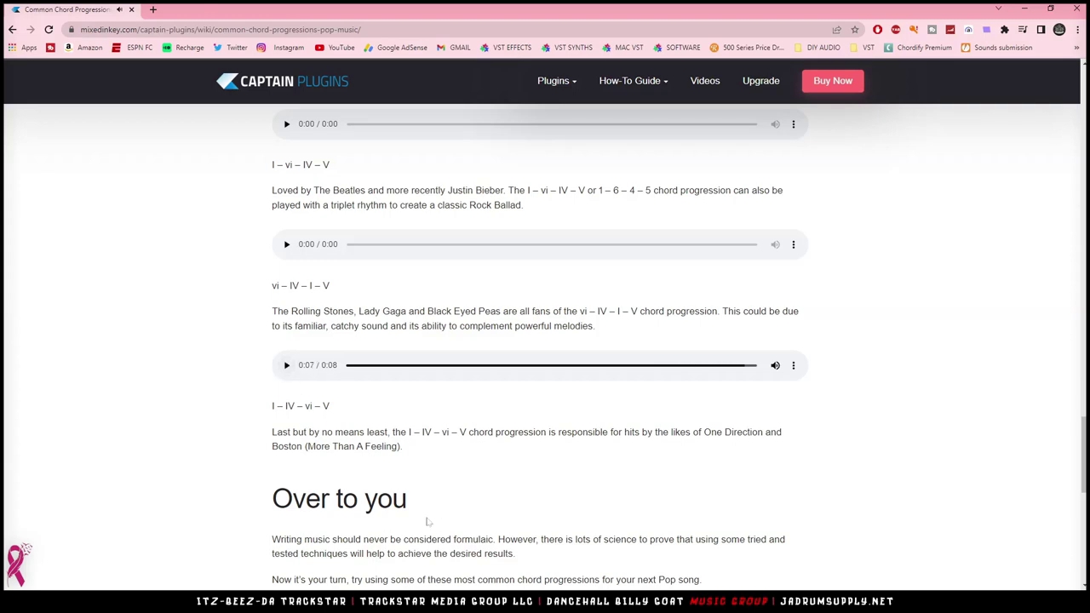
mouse_move(361, 602)
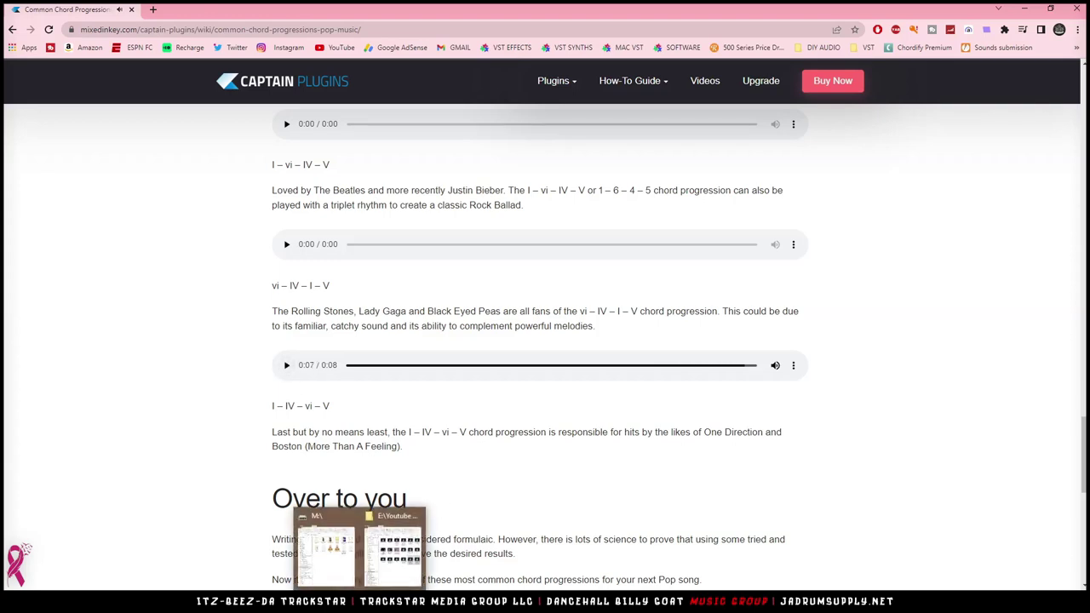
click(395, 555)
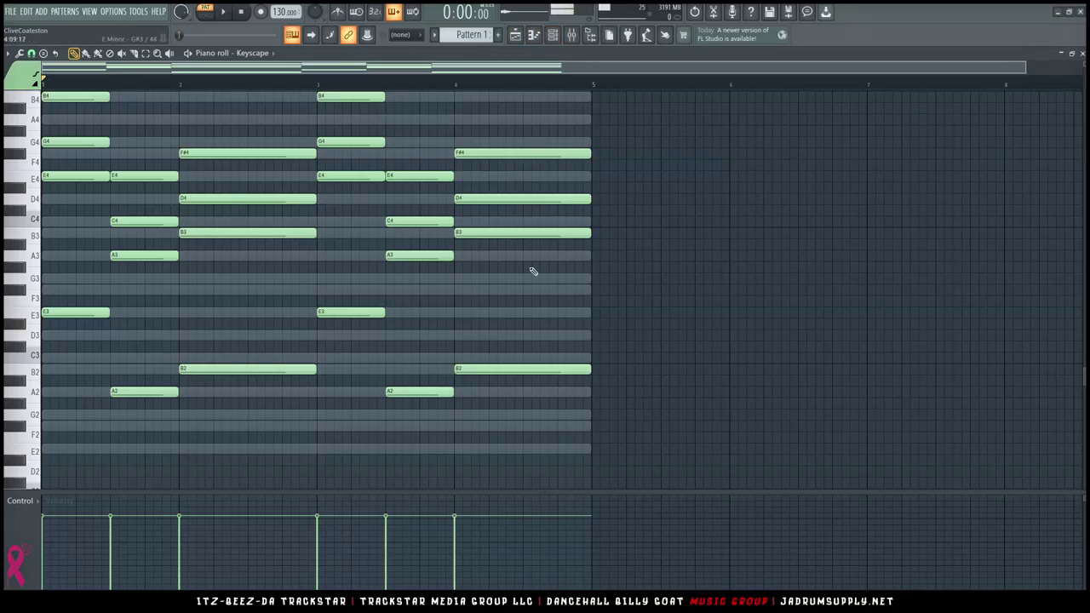
Delete all chord and bass notes from the Keyscape piano roll and open the channel rack
key(ctrl+a)
key(Delete)
click(552, 35)
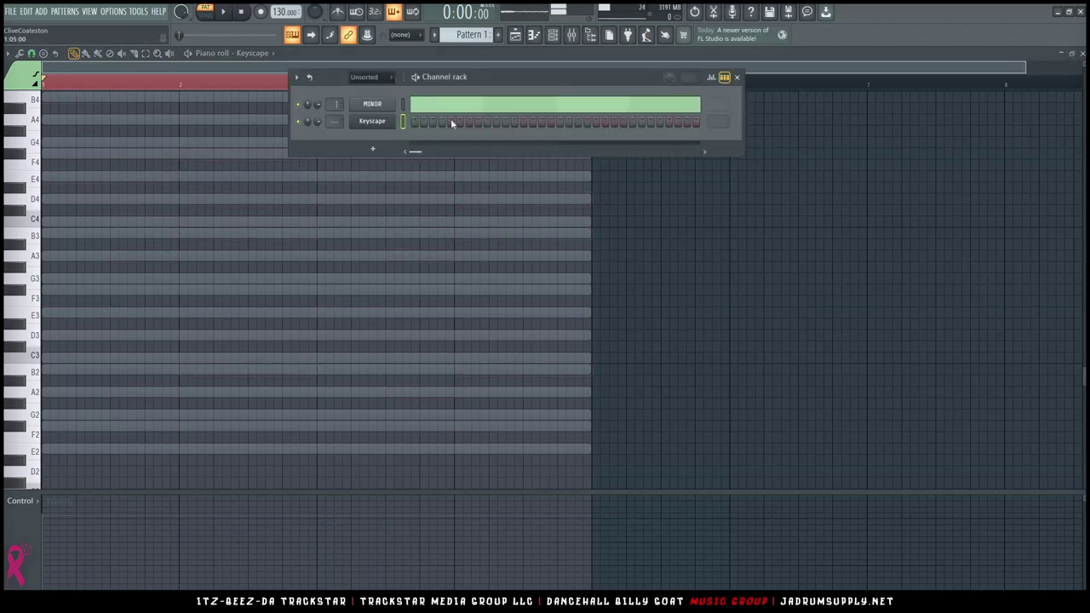
Replace the MINOR channel's plugin with an empty SAMPLER
right_click(372, 121)
mouse_move(477, 209)
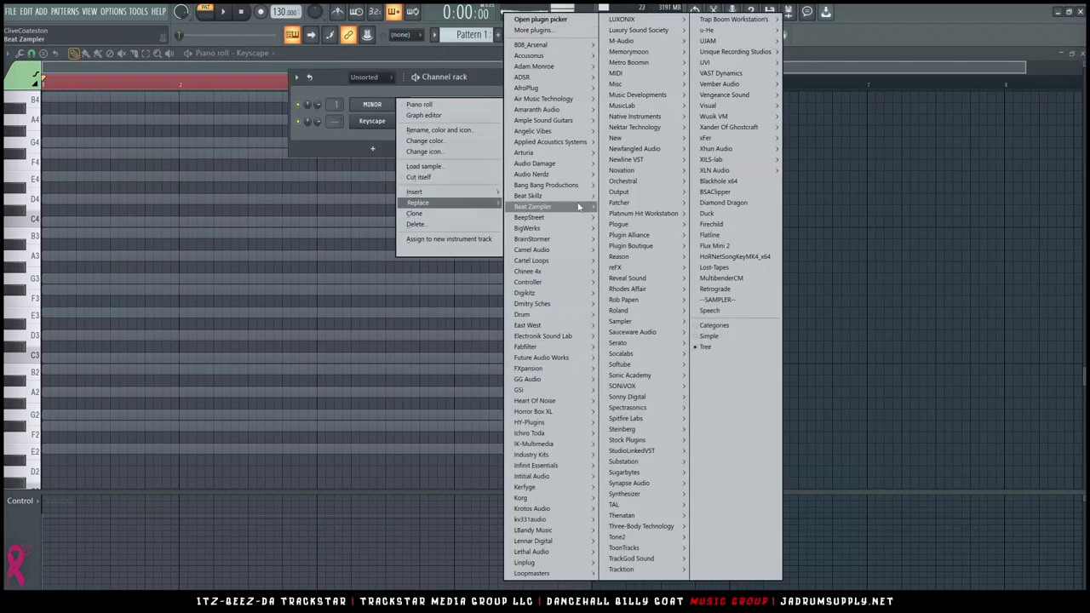
click(736, 300)
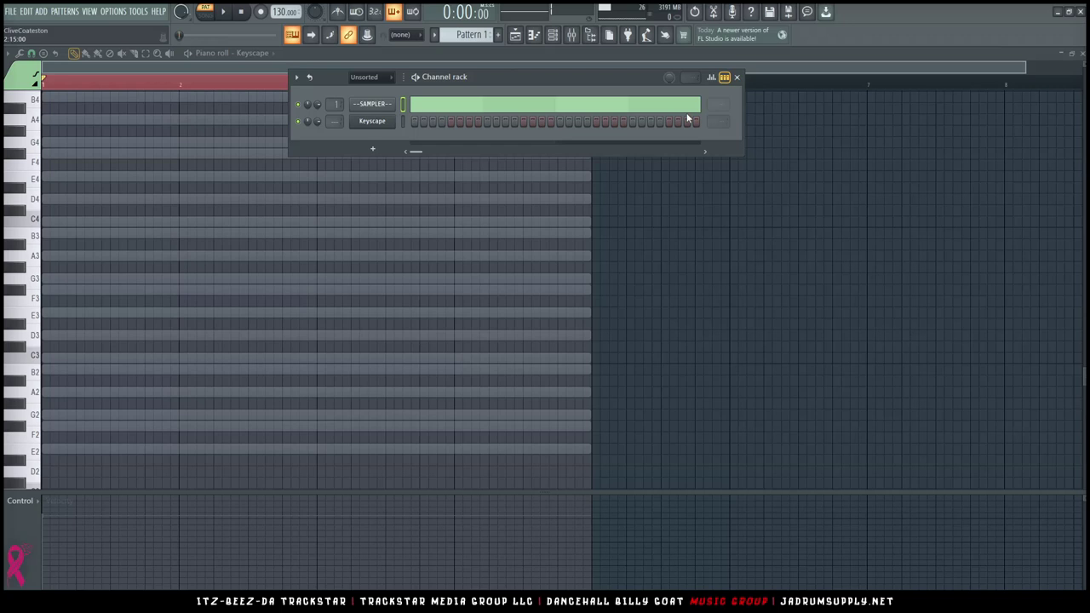
Load the A MAJOR scale from the Major Scale's folder of All_Musical_Scales_JA_DRUM_SUPPLY.NET in 4. MIDI into the sampler channel
key(alt+F8)
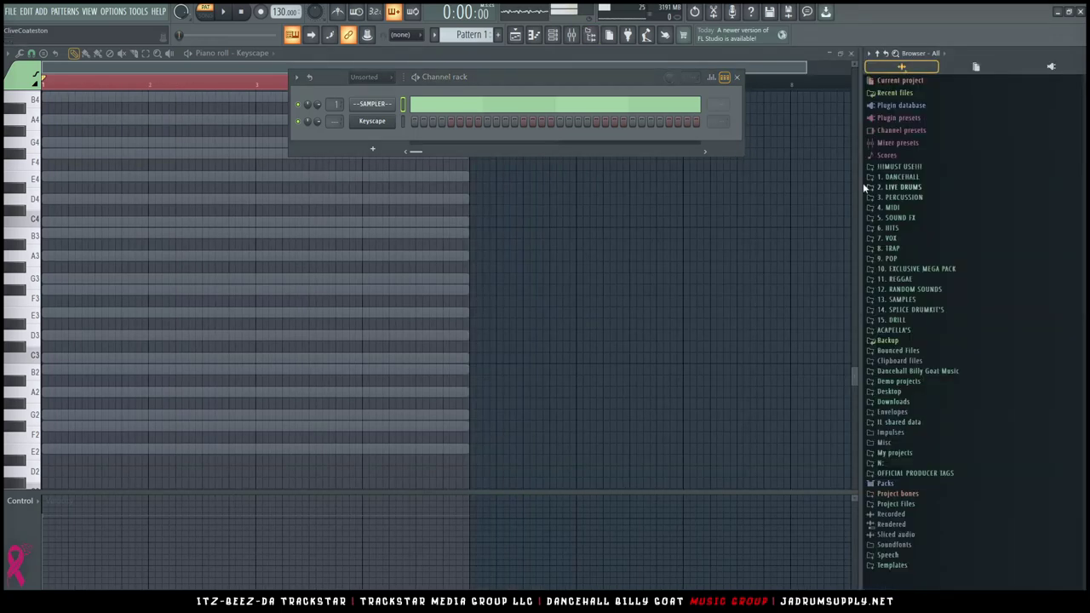
click(889, 207)
click(921, 230)
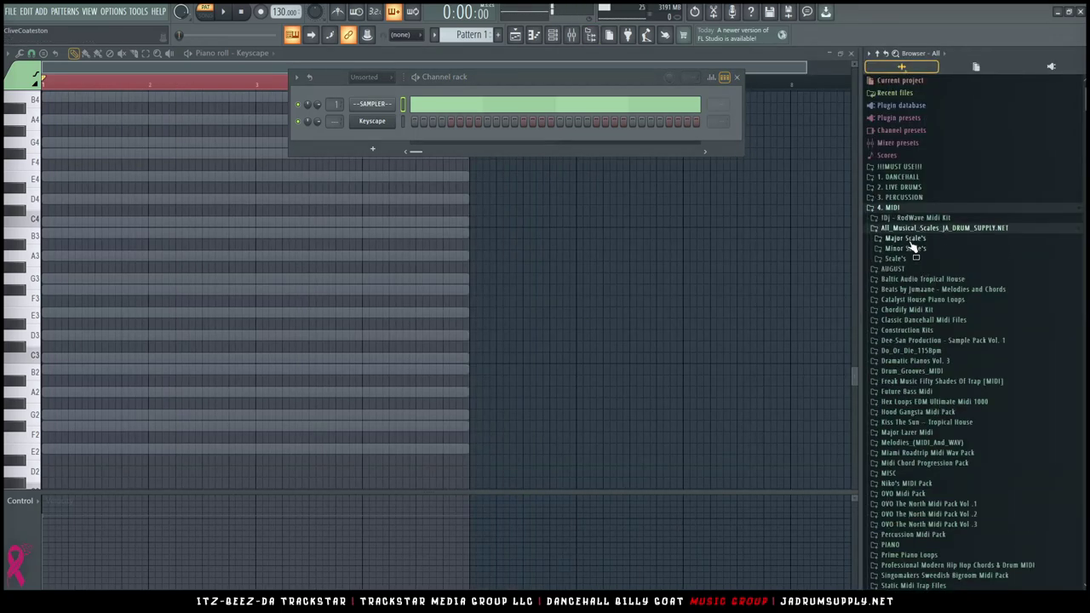
click(906, 239)
drag(900, 256, 433, 142)
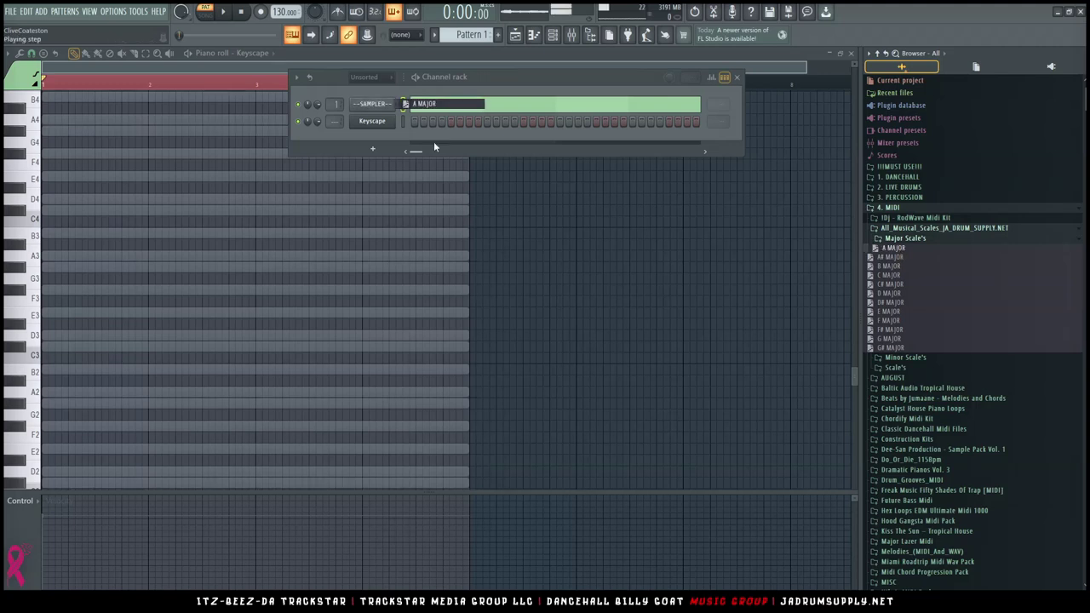
Open Keyscape's piano roll and draw half-bar root notes A1, D2, F#2 and E2 at the start of bar 1
right_click(379, 122)
click(427, 124)
right_click(388, 125)
click(414, 122)
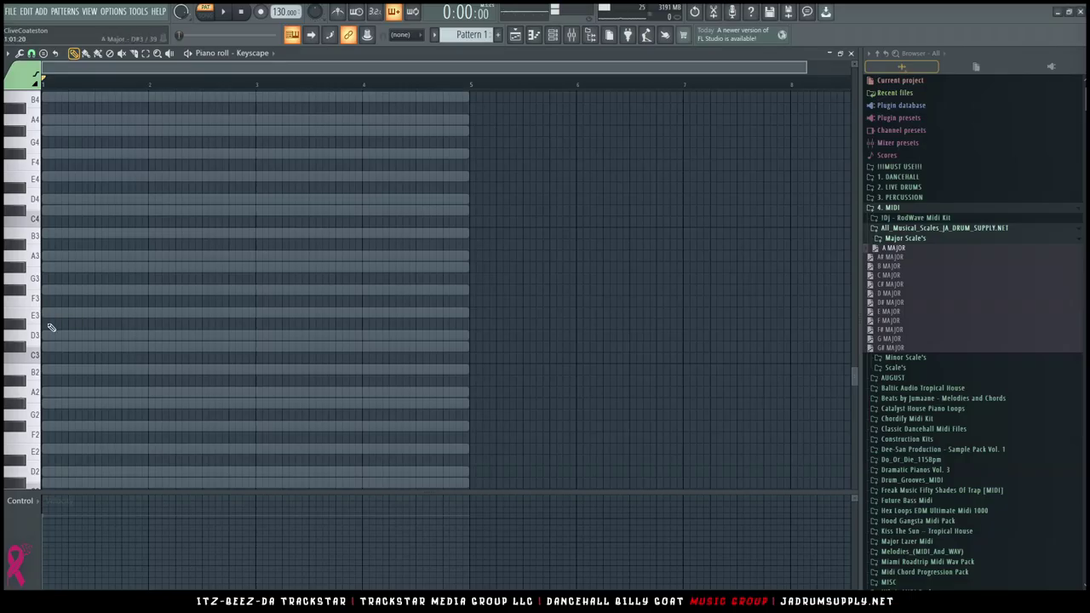
scroll(60, 311, up, 3)
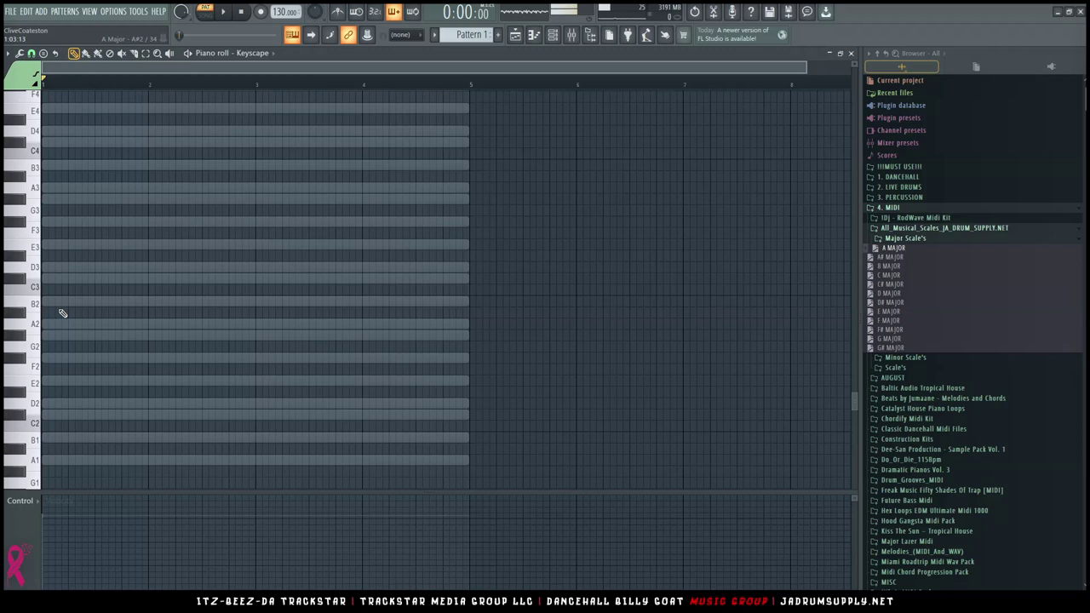
scroll(62, 312, down, 3)
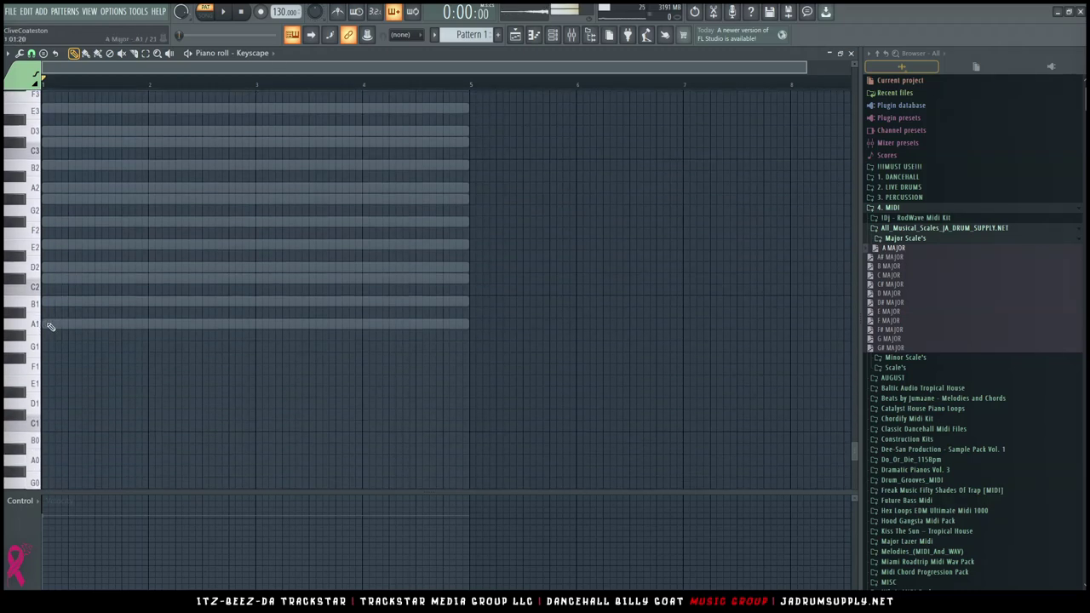
click(50, 327)
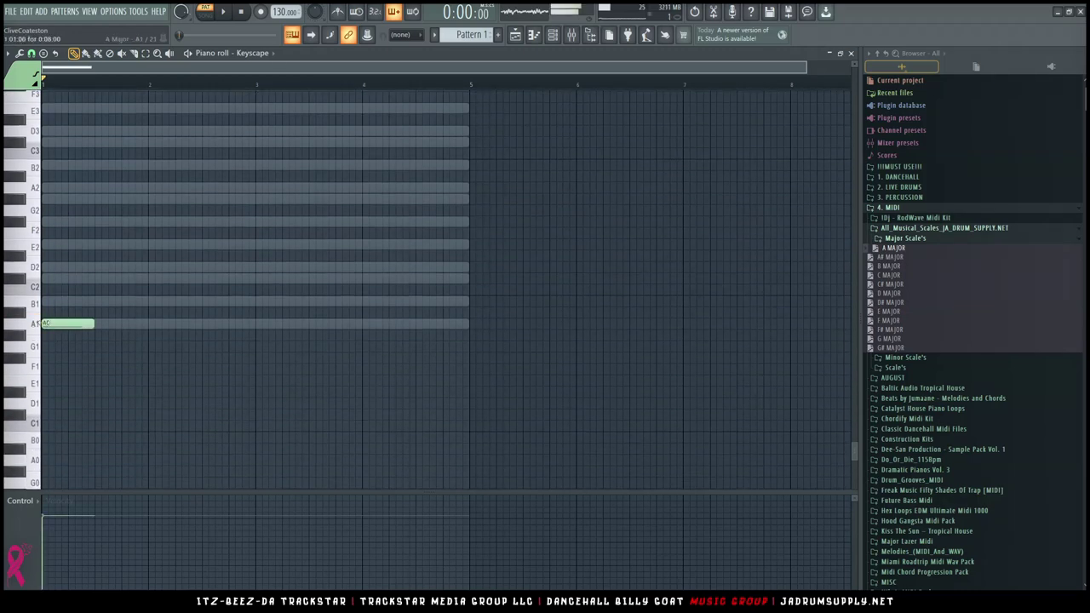
click(47, 267)
click(48, 223)
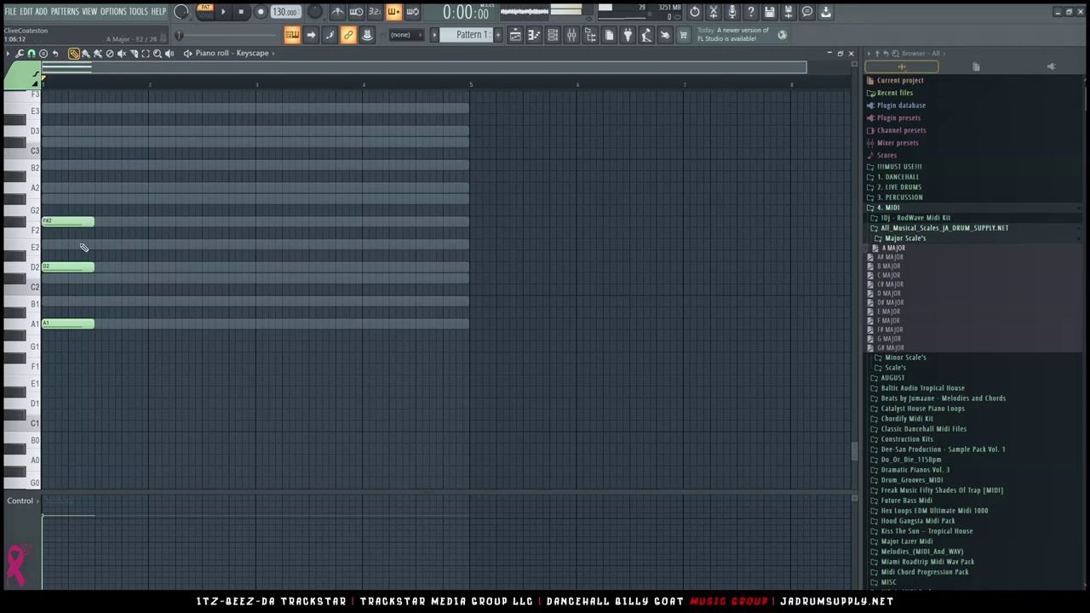
click(47, 250)
Arrange the root notes one after another at half-bar intervals in the order A1, D2, F#2, E2
drag(68, 246, 230, 243)
drag(68, 220, 174, 220)
drag(48, 267, 101, 267)
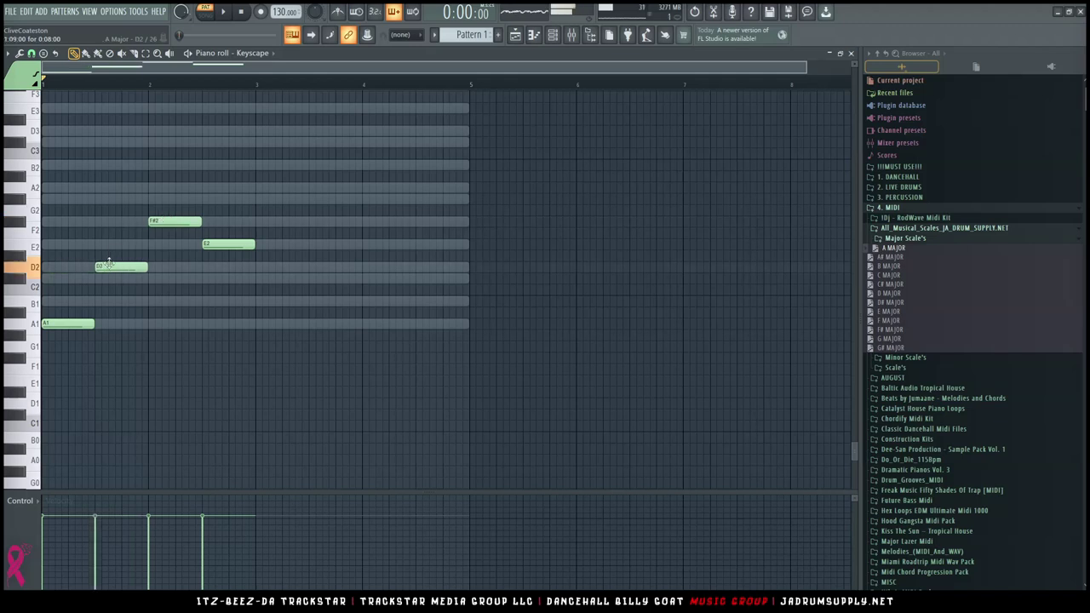
Transpose all four root notes up three octaves to A4, D5, F#5 and E5
key(ctrl+a)
key(ctrl+Up)
key(ctrl+Up)
key(ctrl+Up)
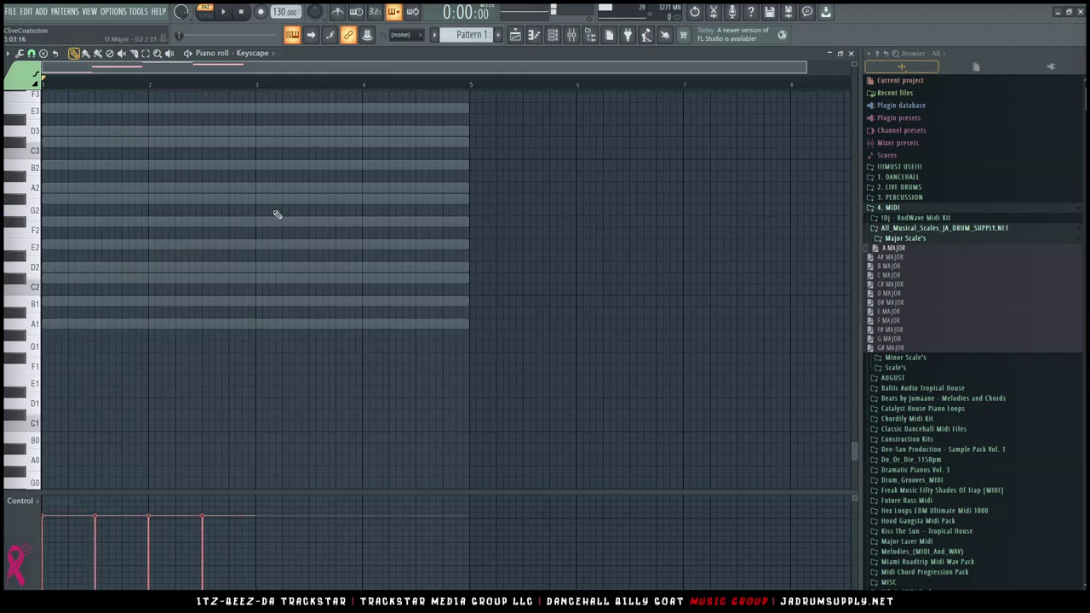
ctrl+right_click(277, 214)
ctrl+click(239, 344)
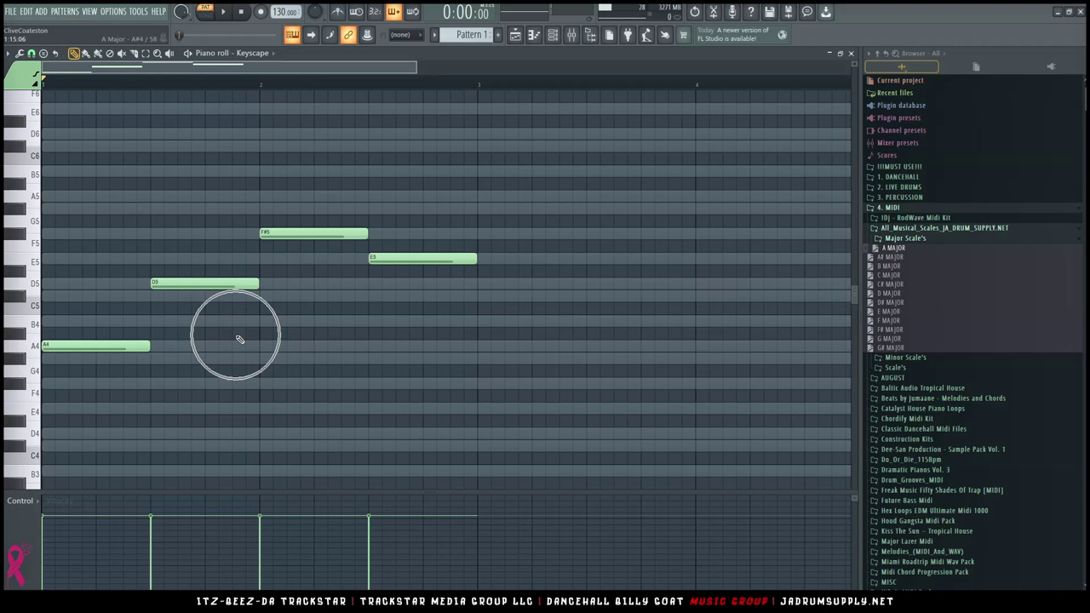
Set the tempo to 98 BPM and play back the root notes
drag(279, 11, 280, 26)
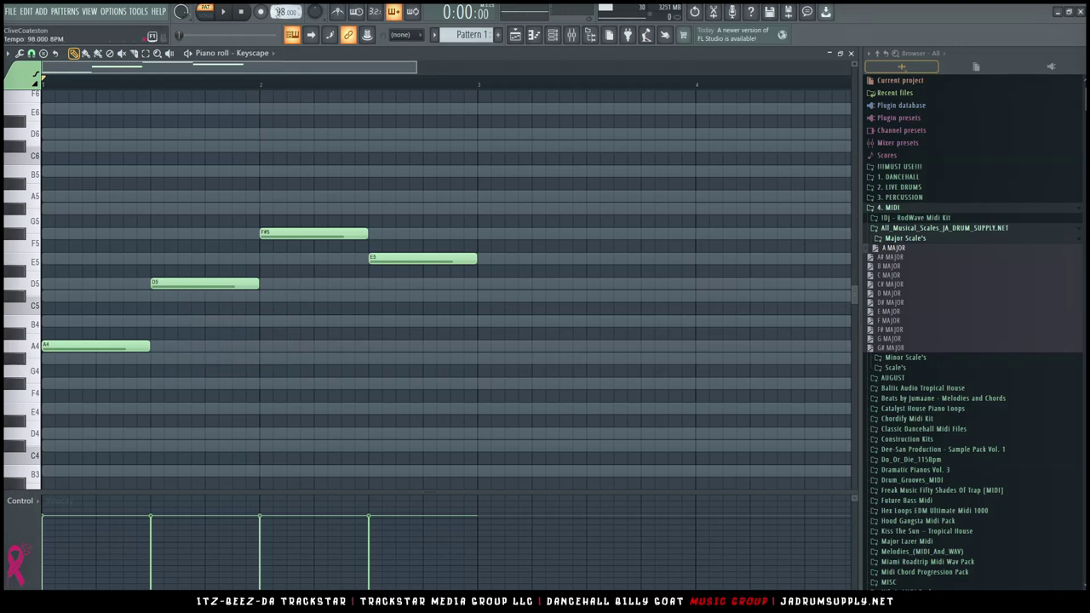
key(space)
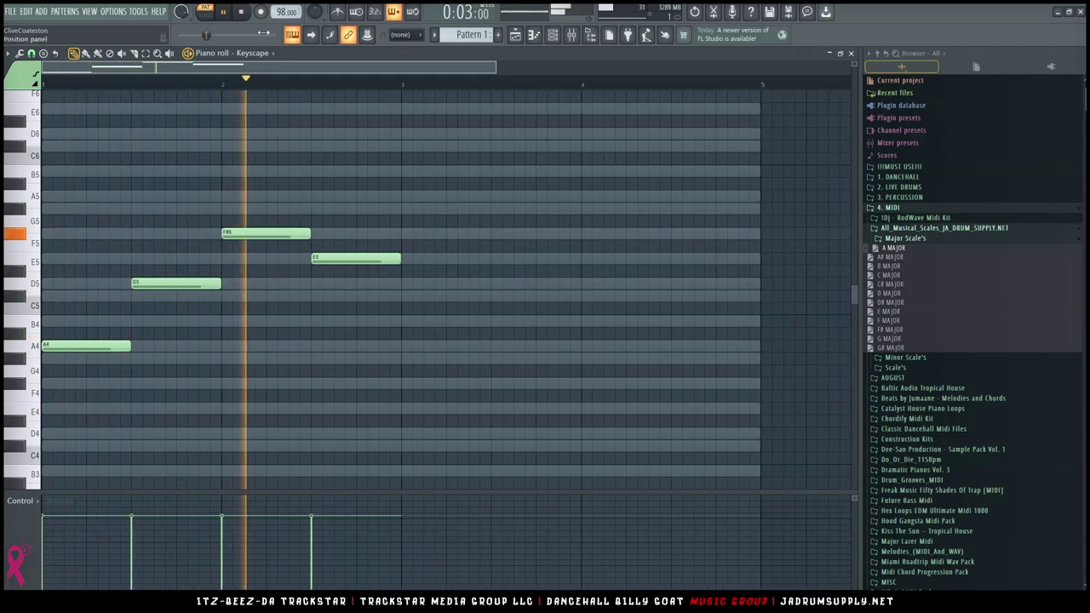
key(space)
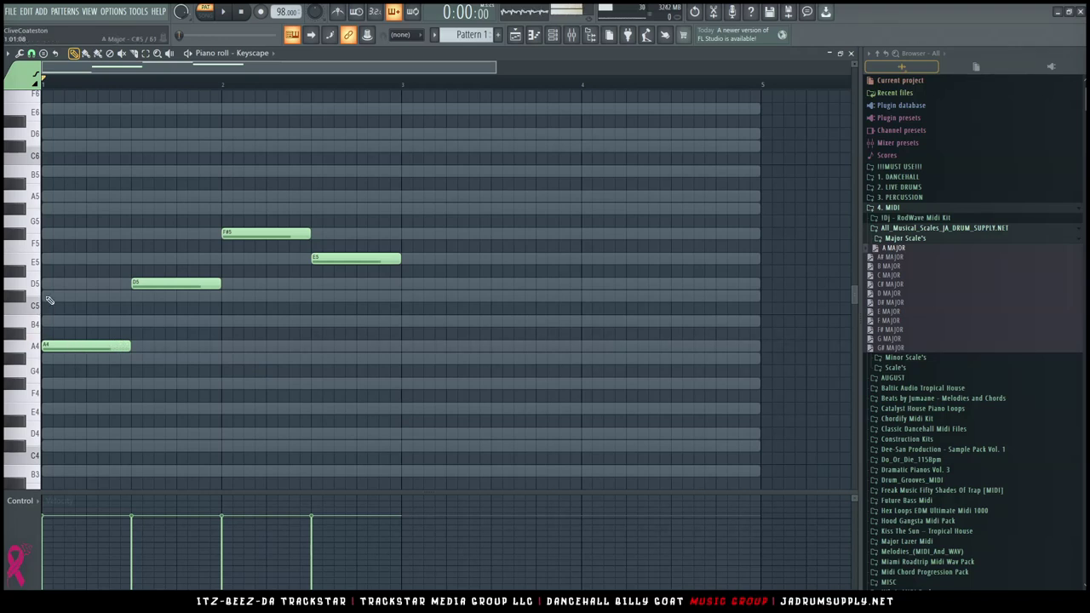
Build triads on the roots by adding C#5 and E5, F#5 and A5, A5 and C#6, and G#5 and B5
click(46, 297)
click(49, 257)
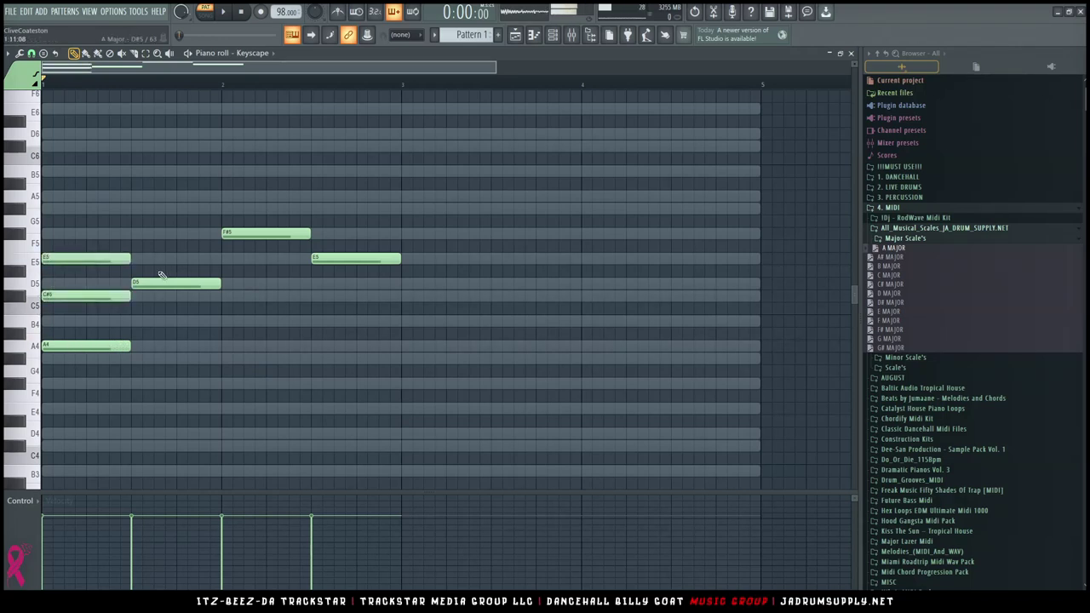
click(137, 234)
click(136, 195)
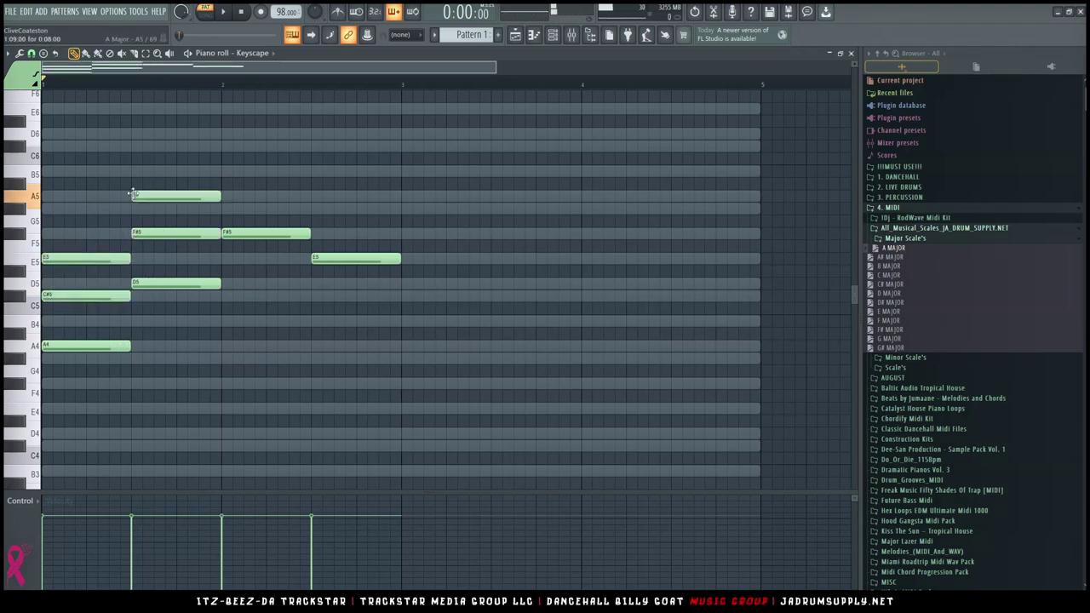
click(226, 196)
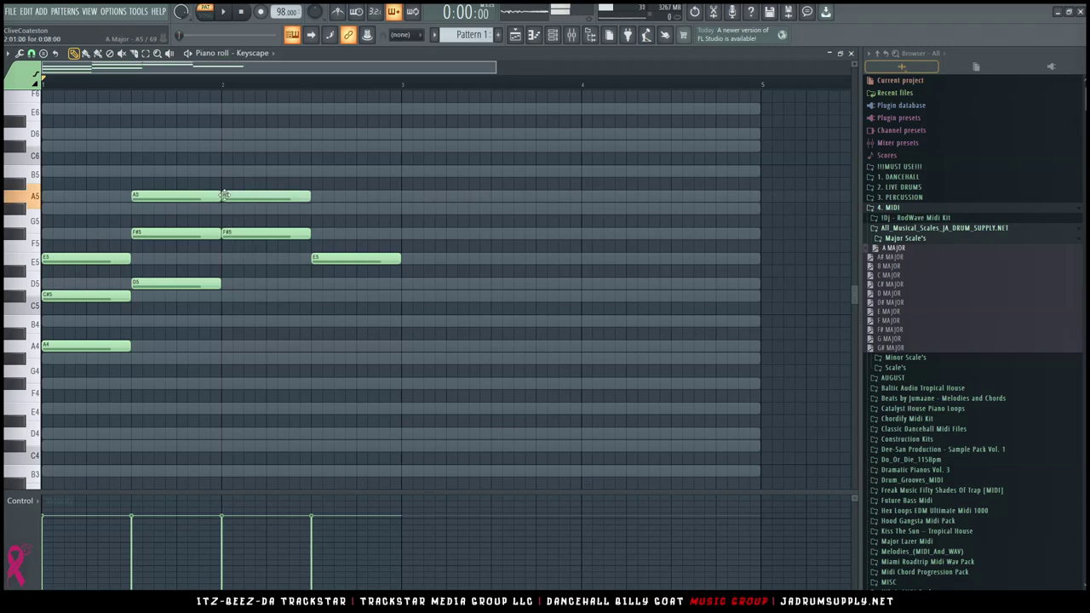
click(226, 146)
click(316, 208)
click(316, 171)
Play back the four-chord A major progression several times to hear how it sounds
key(space)
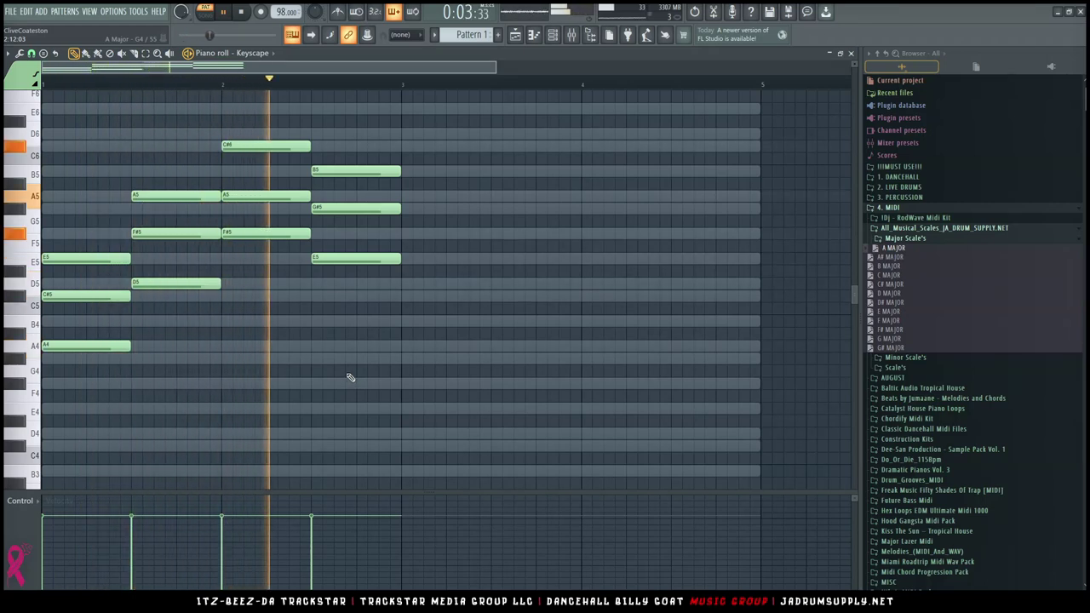
key(space)
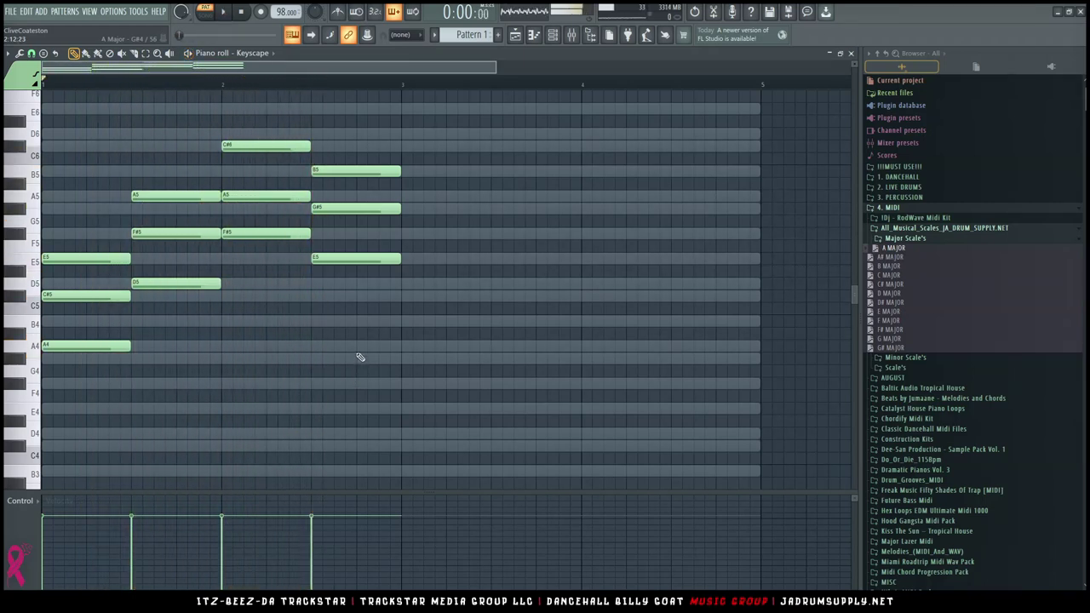
key(space)
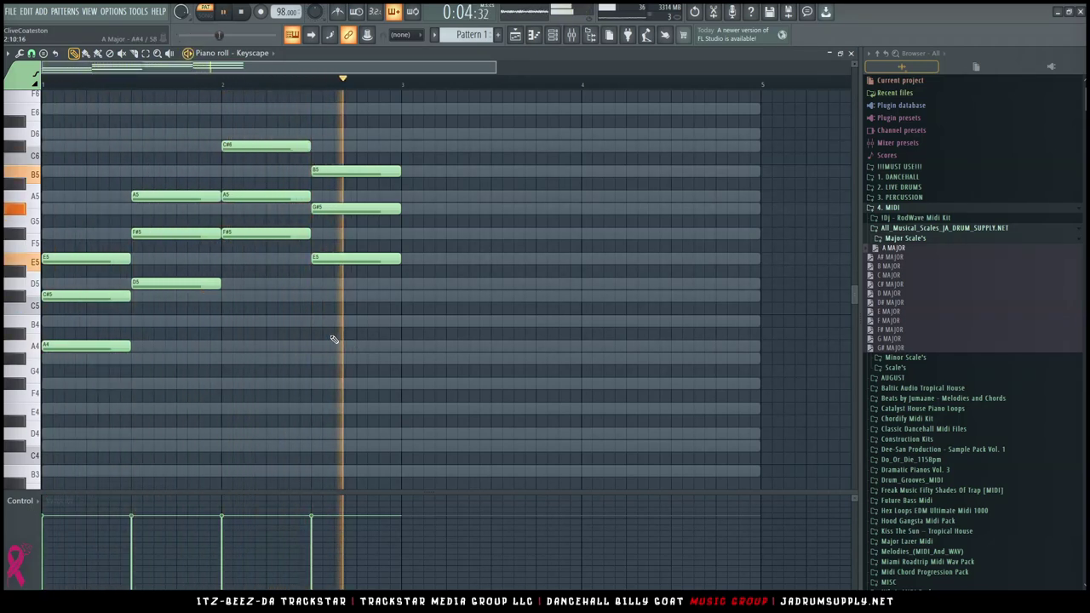
key(space)
key(space)
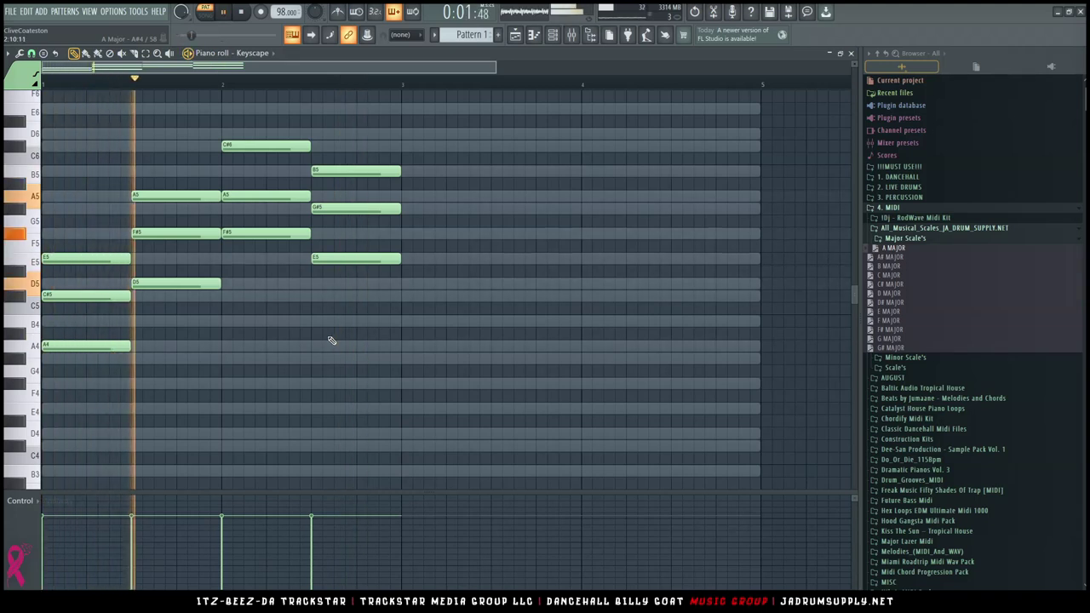
key(space)
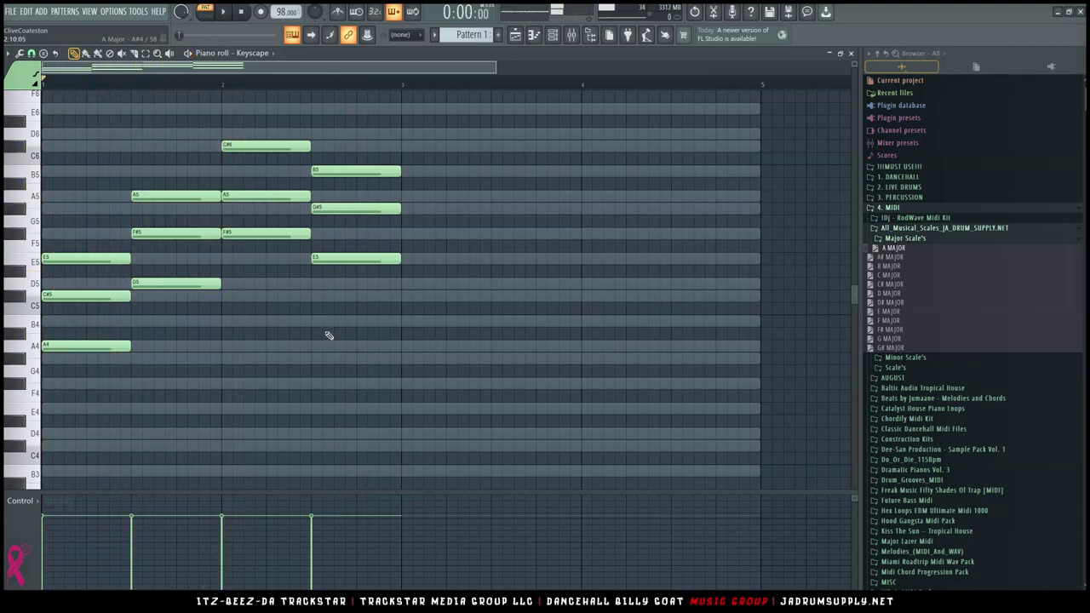
key(space)
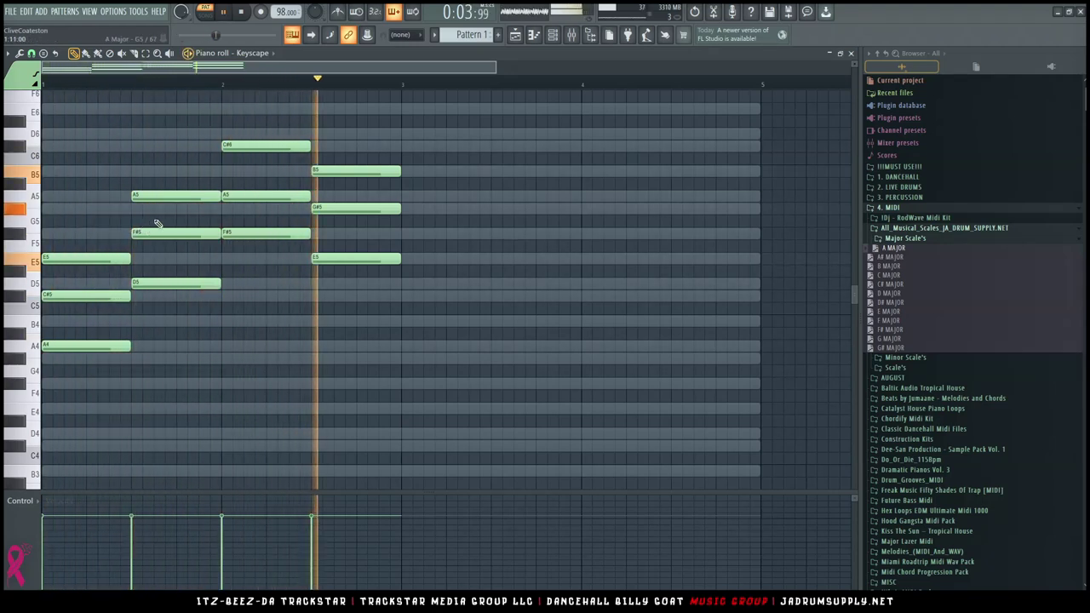
key(space)
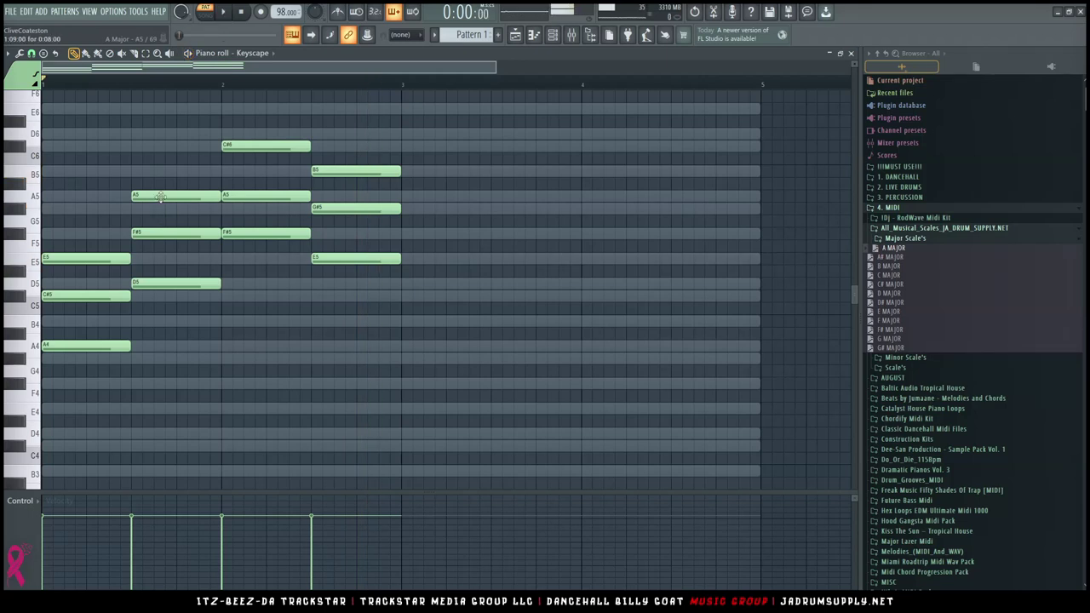
key(space)
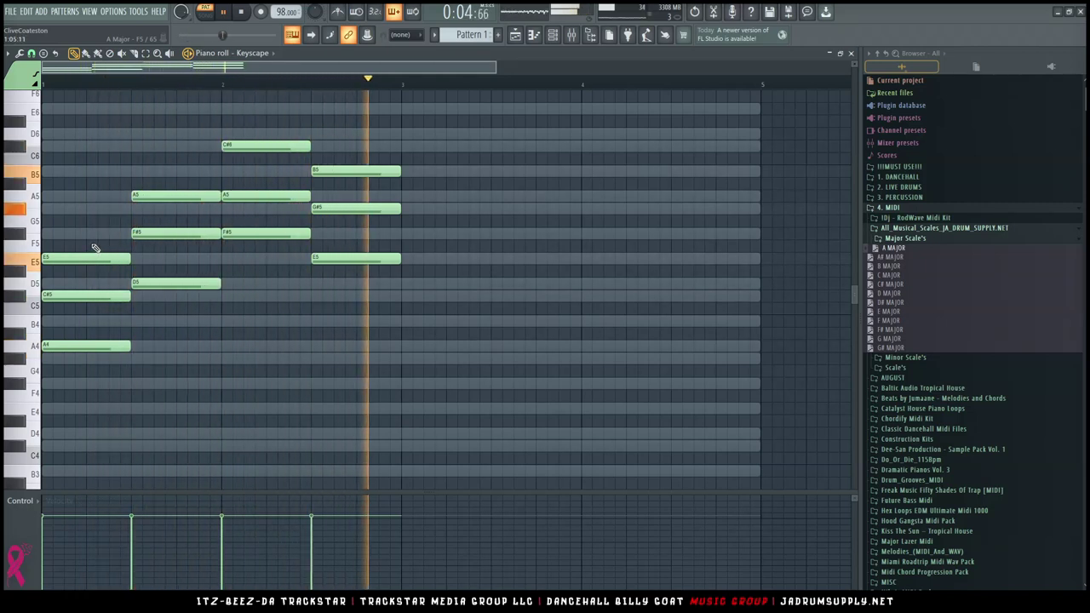
key(space)
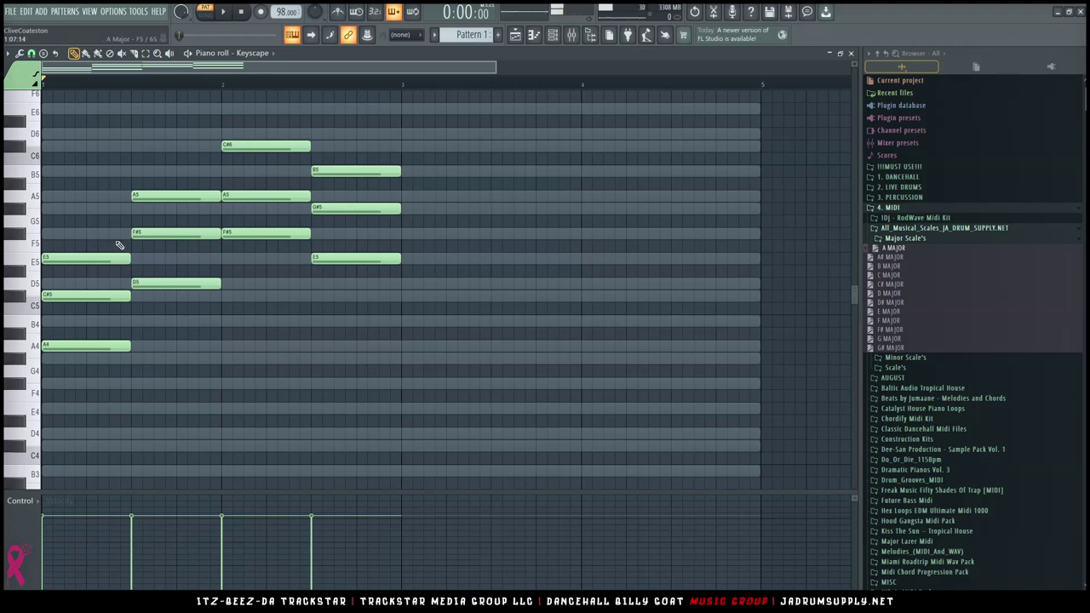
Copy the four chord roots and lower the copies two octaves as bass notes A2, D3, F#3 and E3
key(ctrl)
scroll(246, 305, up, 2)
scroll(184, 298, down, 4)
drag(93, 298, 85, 332)
drag(186, 235, 172, 294)
drag(267, 191, 269, 238)
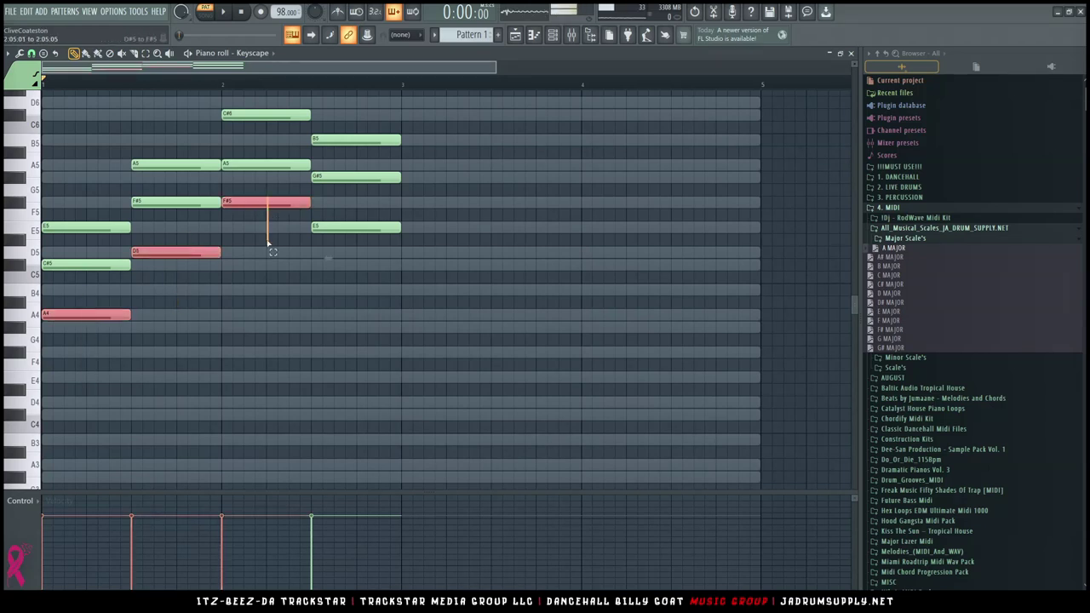
drag(356, 217, 351, 257)
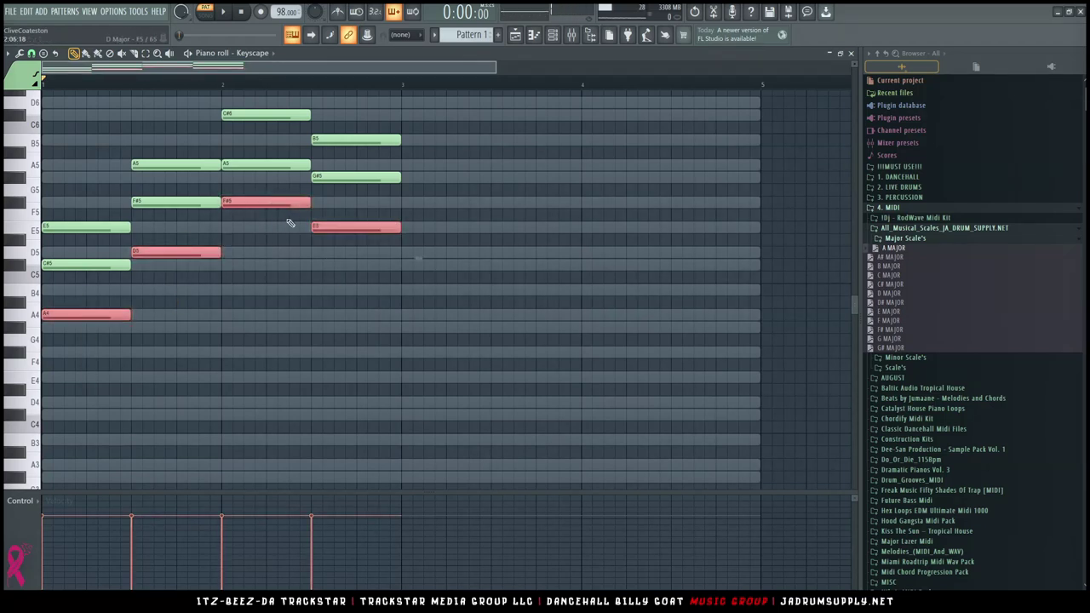
key(ctrl+Down)
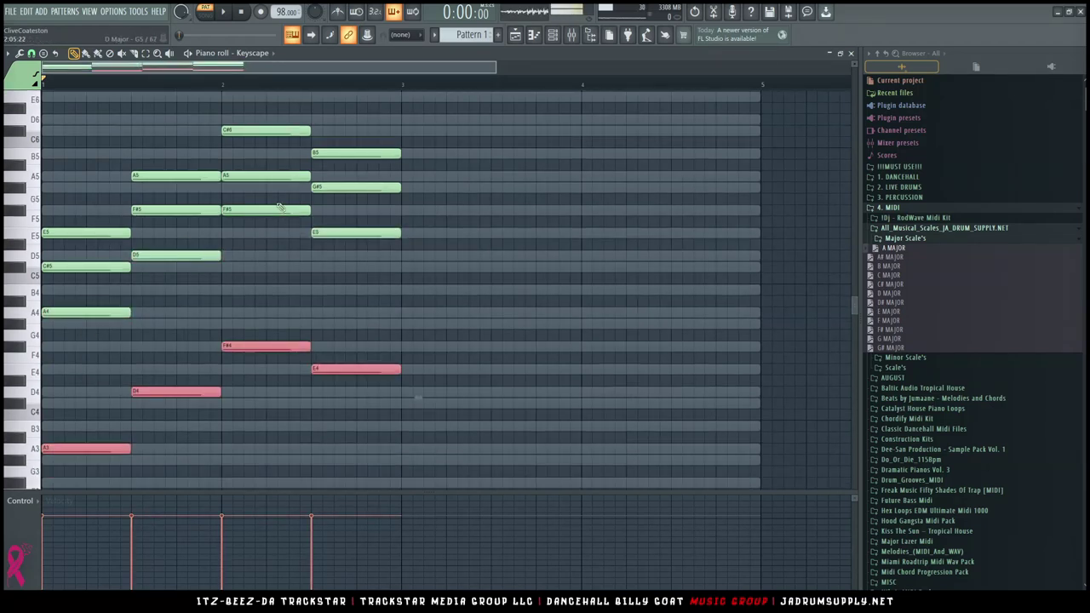
key(ctrl+Down)
scroll(281, 207, down, 2)
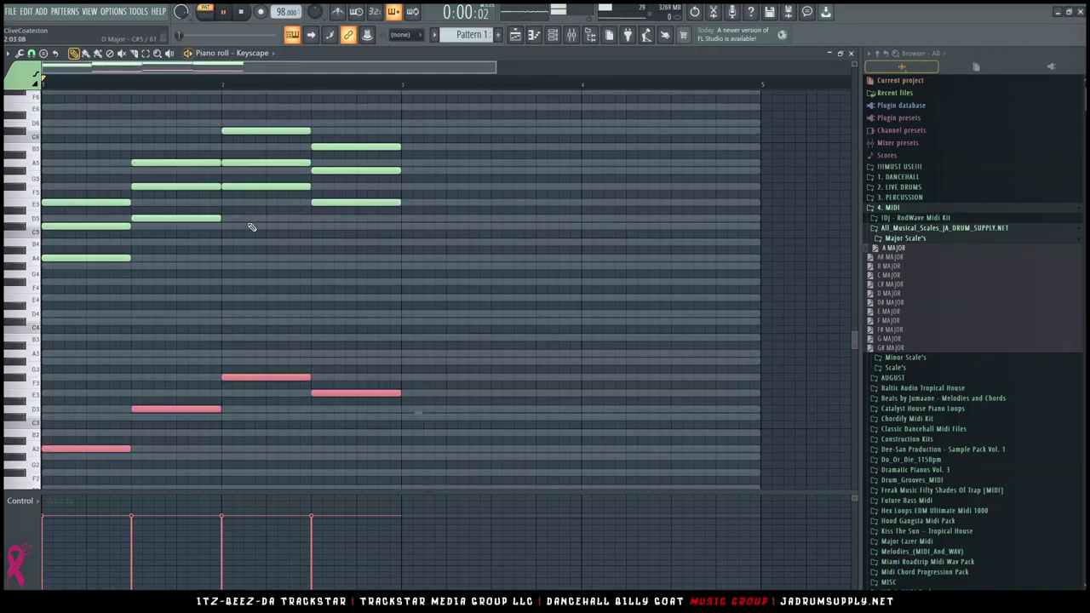
Play the progression with its bass line and duplicate all notes into bars 3 and 4
key(space)
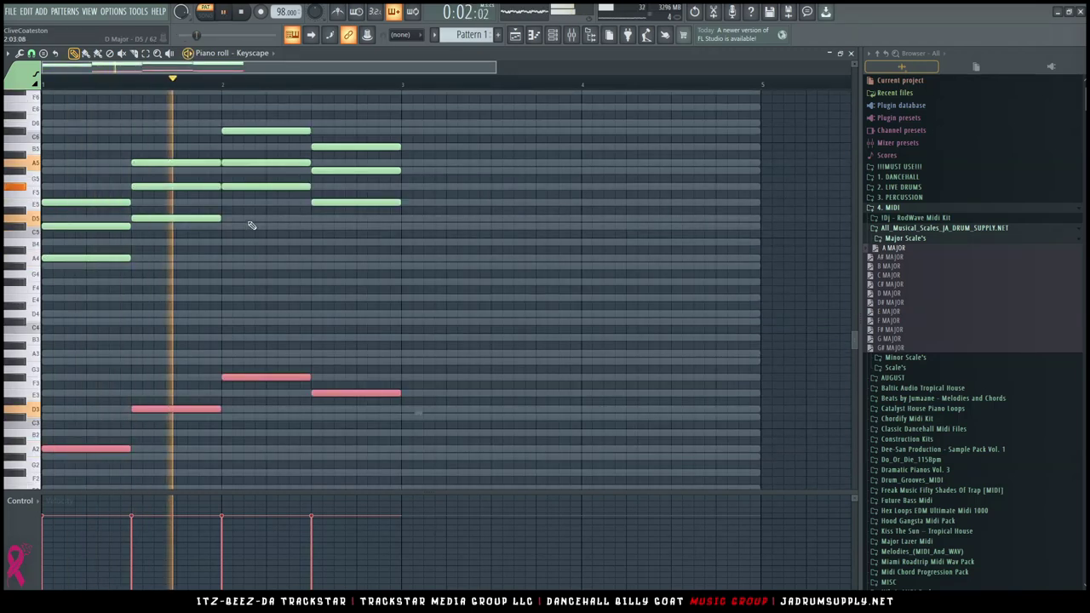
key(space)
key(ctrl+a)
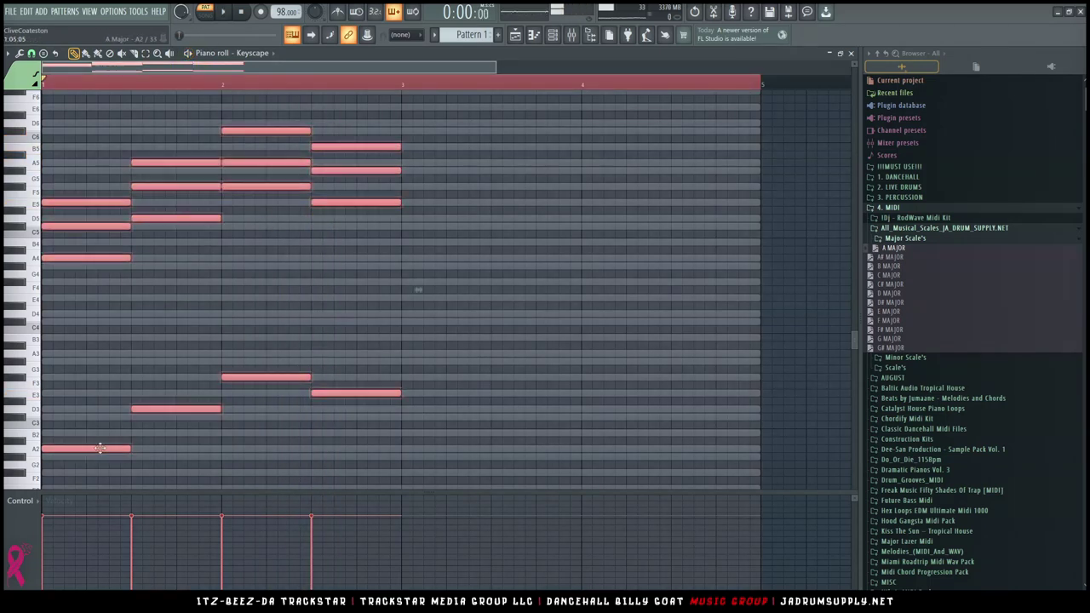
key(ctrl+b)
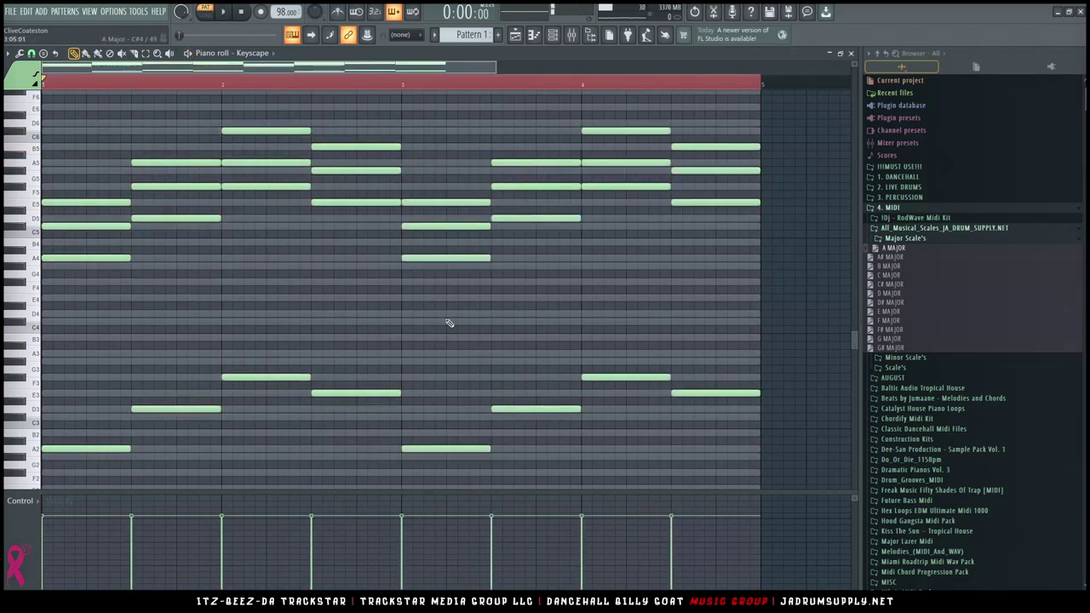
Play the progression, then randomize the note velocities with the randomizer's velocity level and a different seed, and accept the result
click(485, 119)
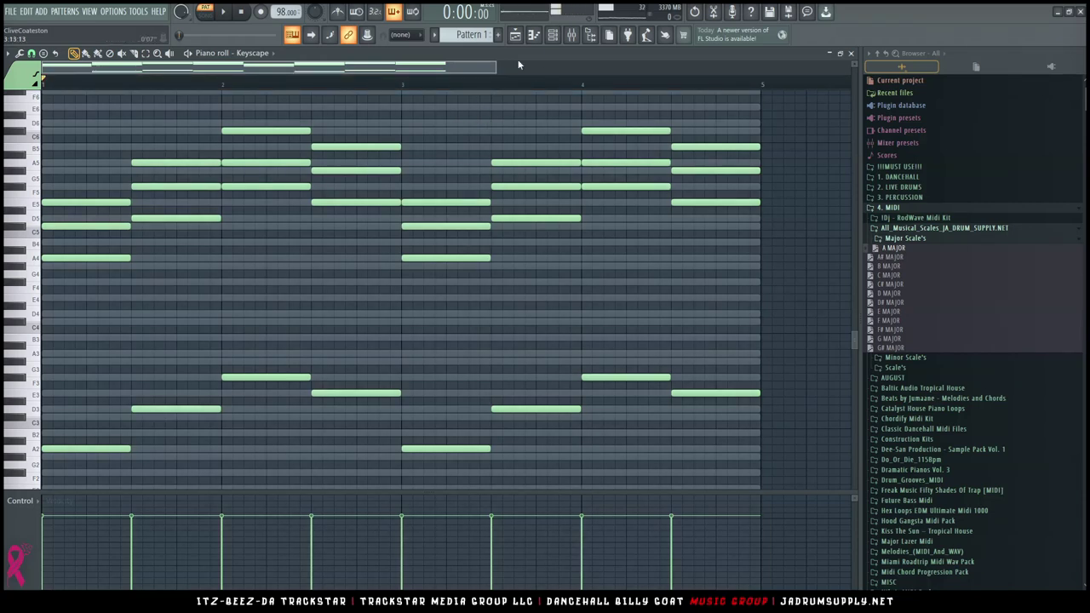
key(space)
key(alt+r)
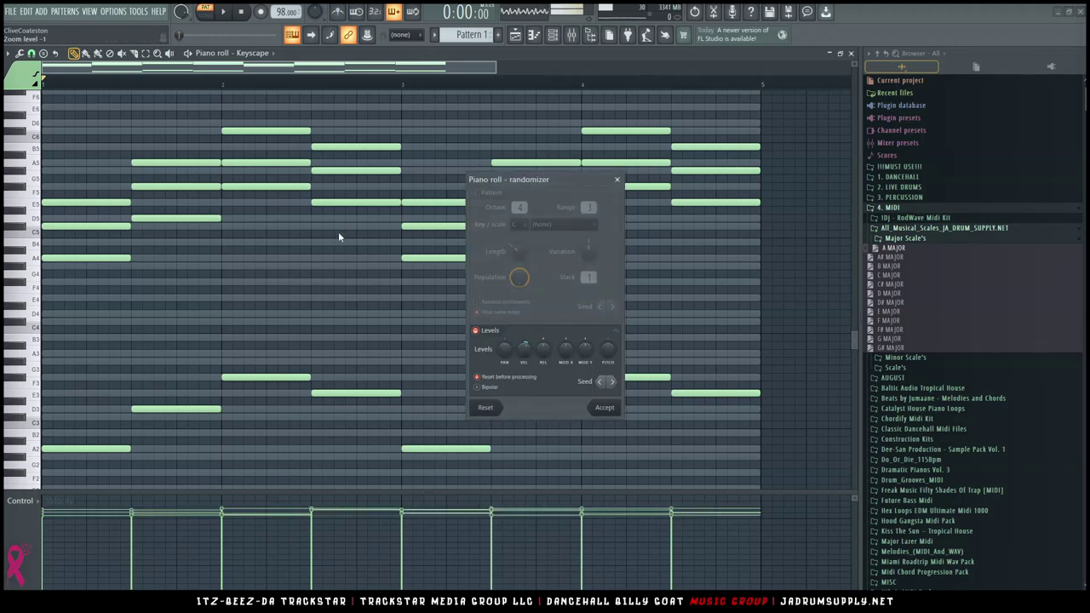
drag(523, 349, 523, 348)
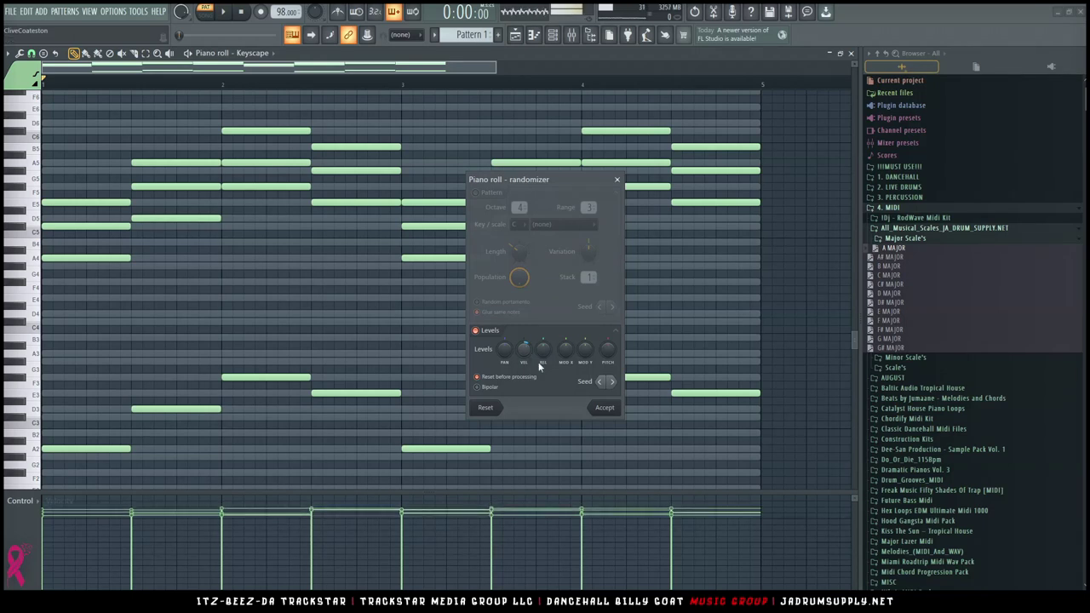
click(614, 384)
drag(524, 347, 523, 327)
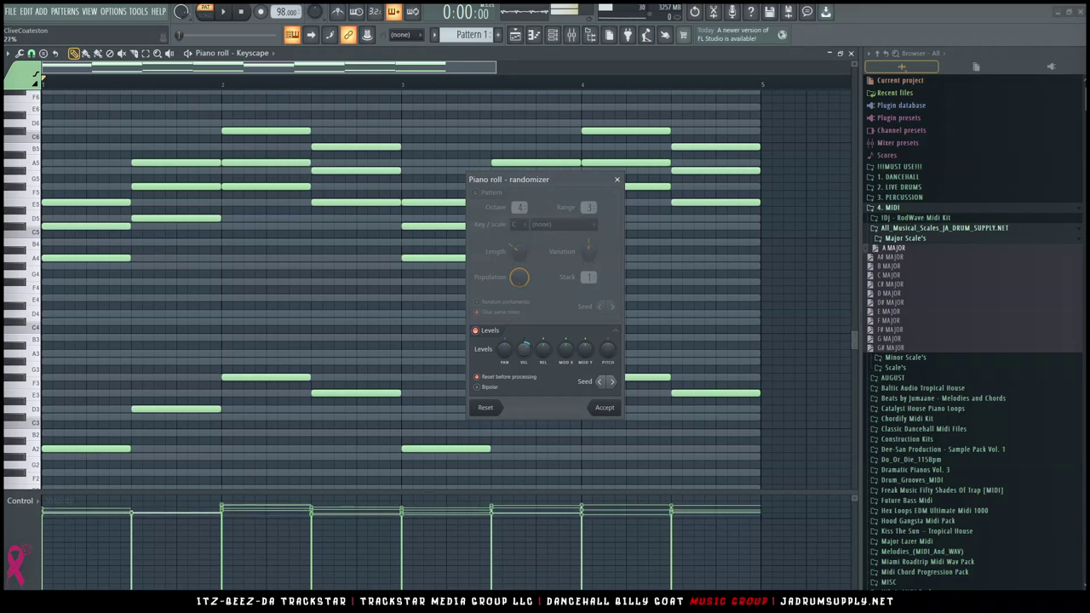
click(477, 330)
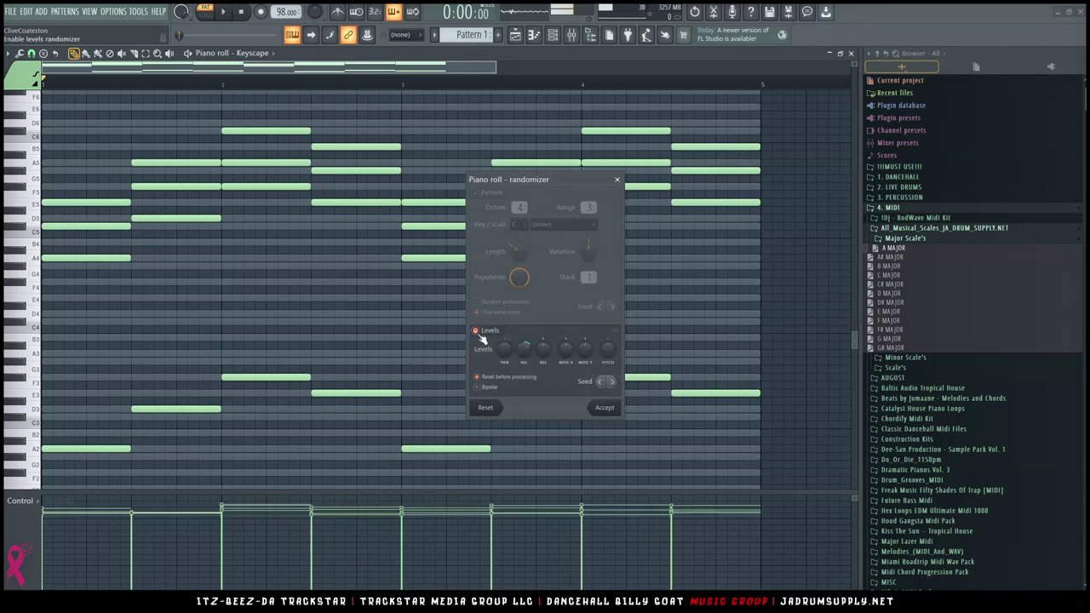
click(490, 333)
drag(524, 349, 524, 344)
click(605, 408)
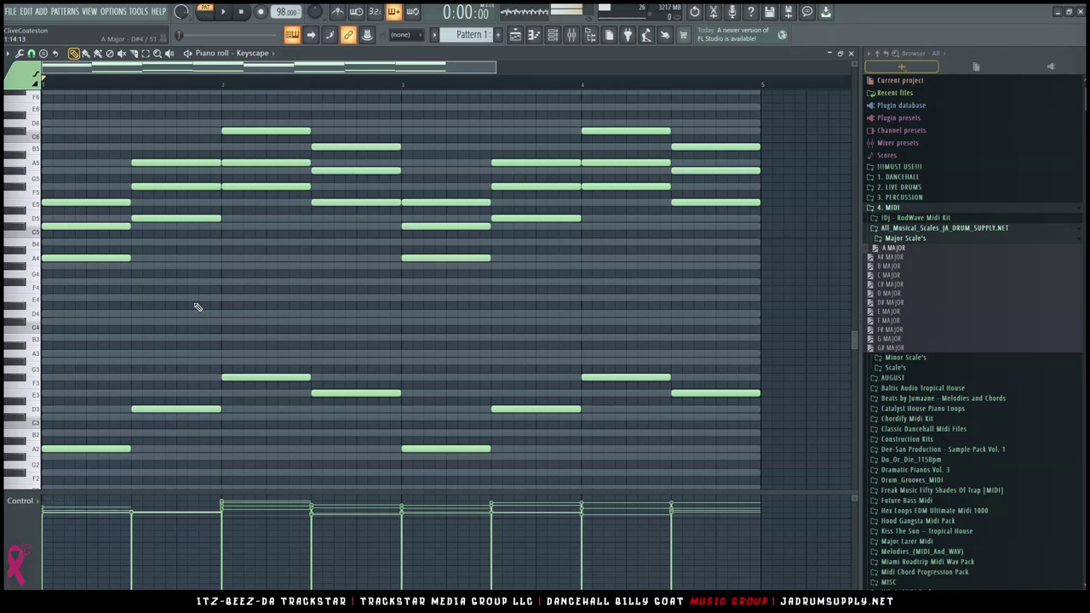
Lower the velocities of all notes in bar 1's opening A major chord and bar 2's E major chord, bass included
drag(81, 173, 87, 515)
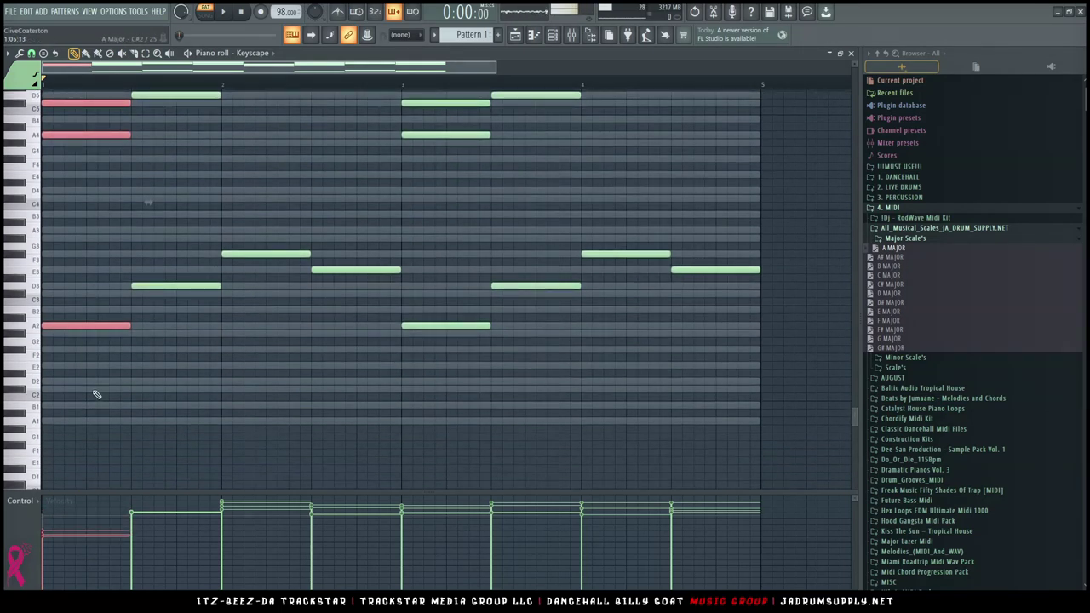
key(space)
scroll(277, 336, up, 4)
drag(365, 383, 351, 103)
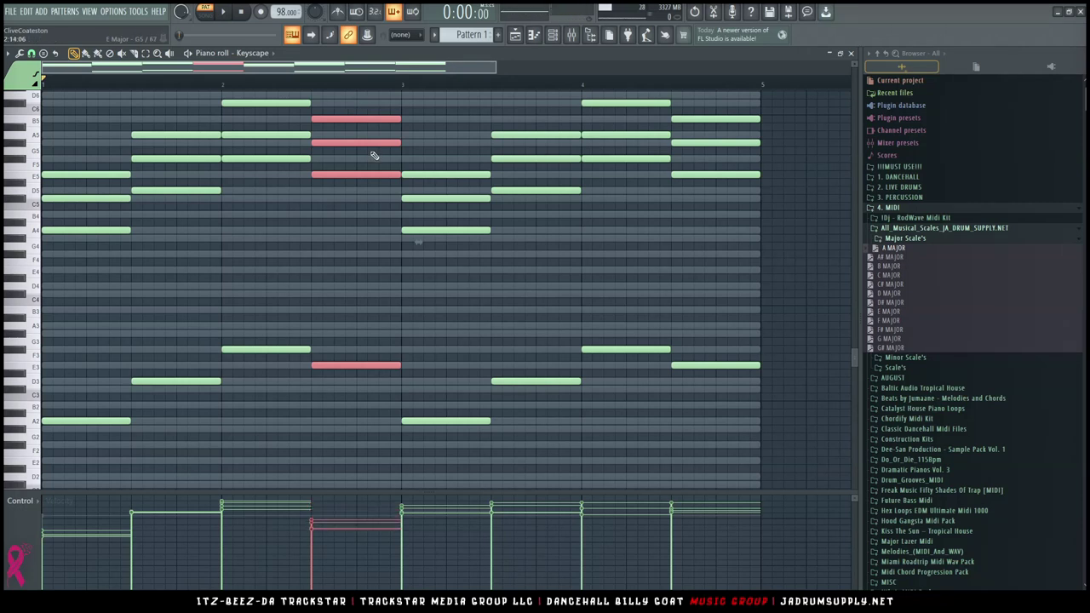
drag(83, 426, 74, 157)
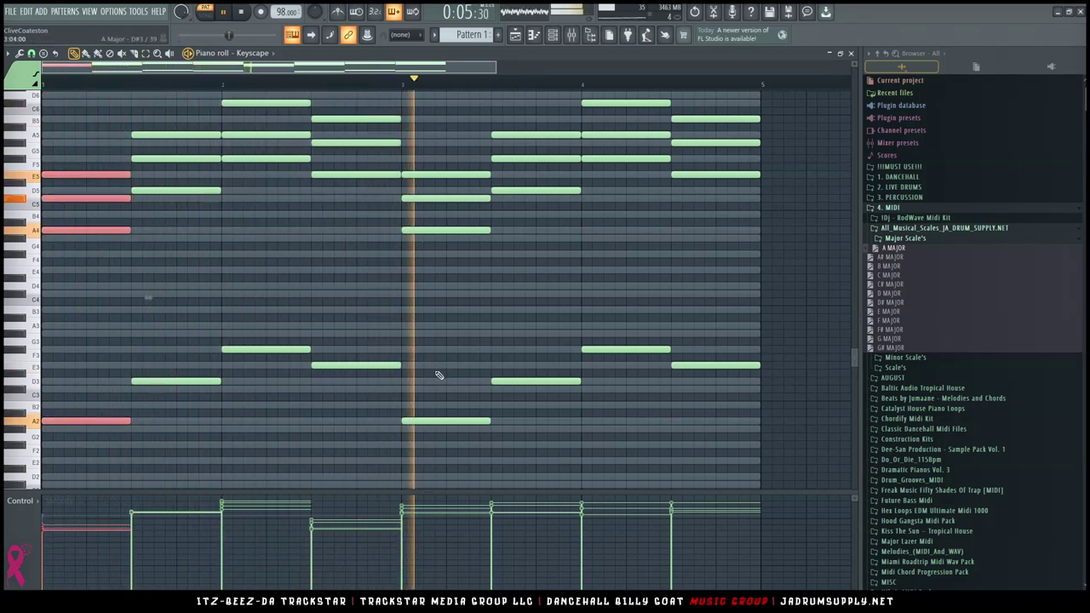
Slightly lower the velocities of bar 4's final E major chord, then stop playback and clear the selection
drag(629, 383, 639, 99)
drag(745, 93, 737, 359)
drag(736, 407, 707, 92)
key(space)
key(ctrl+d)
scroll(621, 224, up, 2)
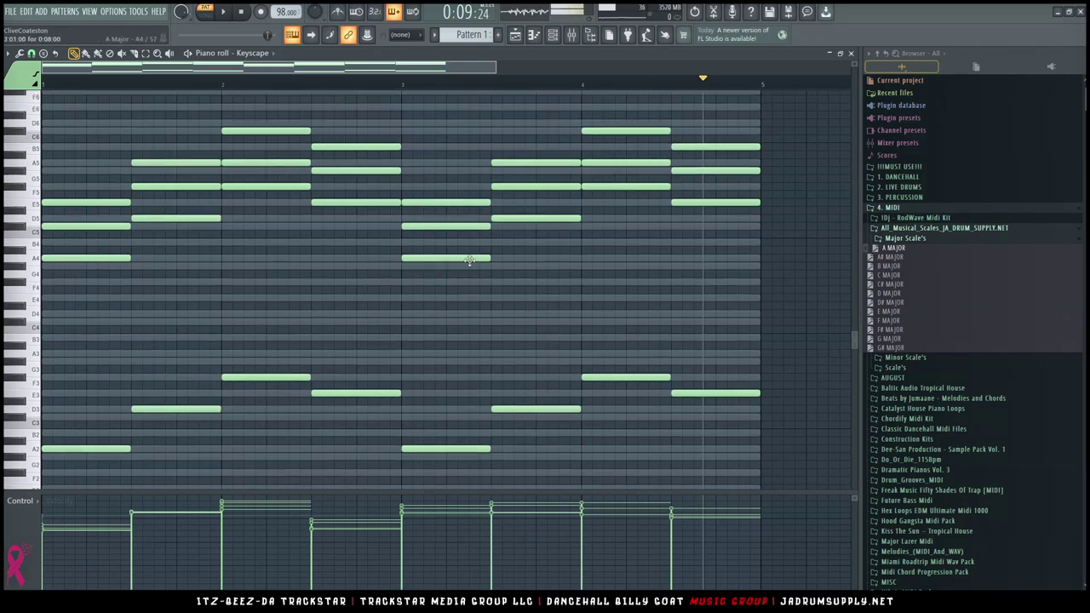
Switch to the SAMPLER scale template and shorten all its notes to brief stubs at the start of bar 1
right_click(756, 219)
right_click(756, 219)
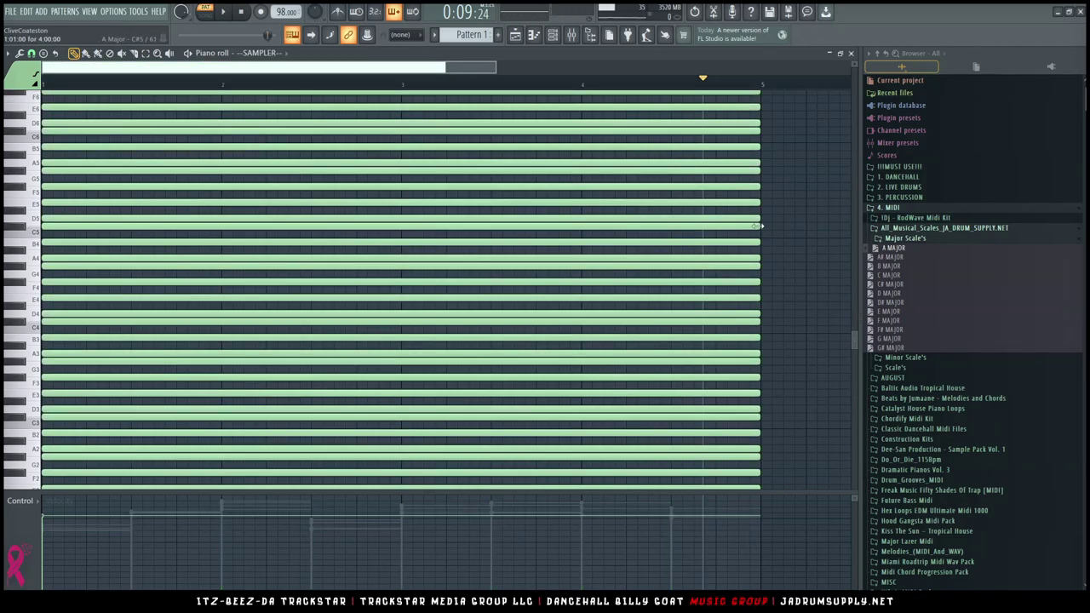
key(ctrl+a)
key(Delete)
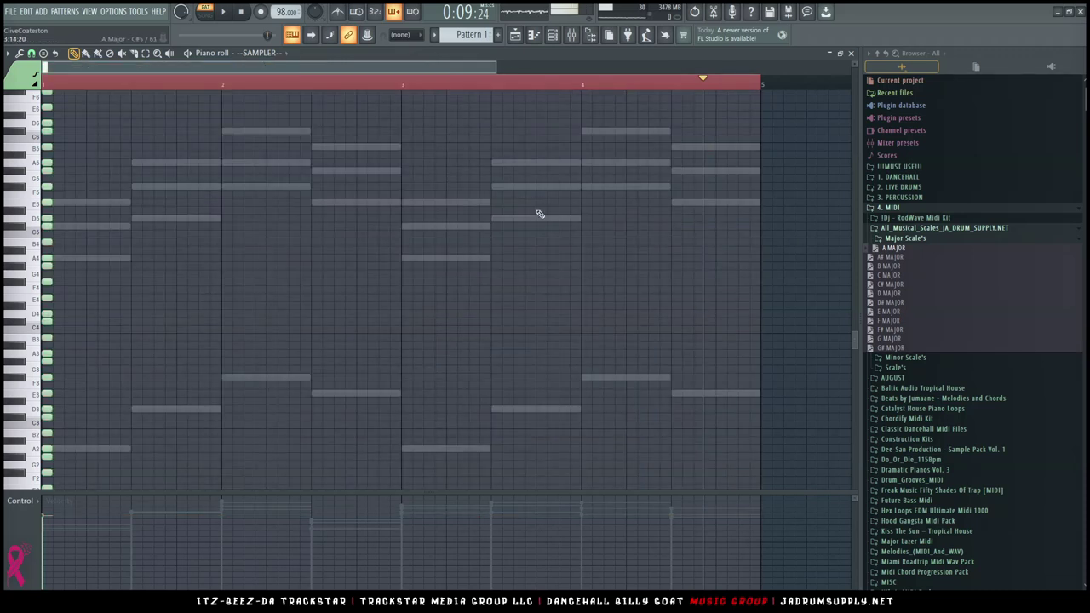
key(ctrl+d)
Return to the Keyscape notes through the channel rack and remove the stray D6 note in bar 3
click(553, 35)
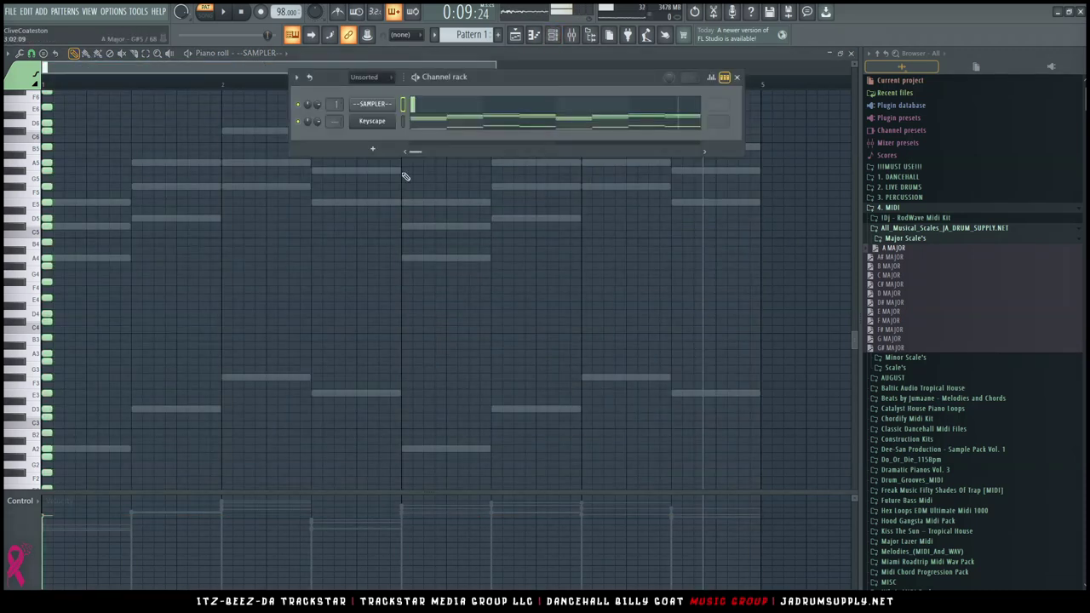
click(434, 124)
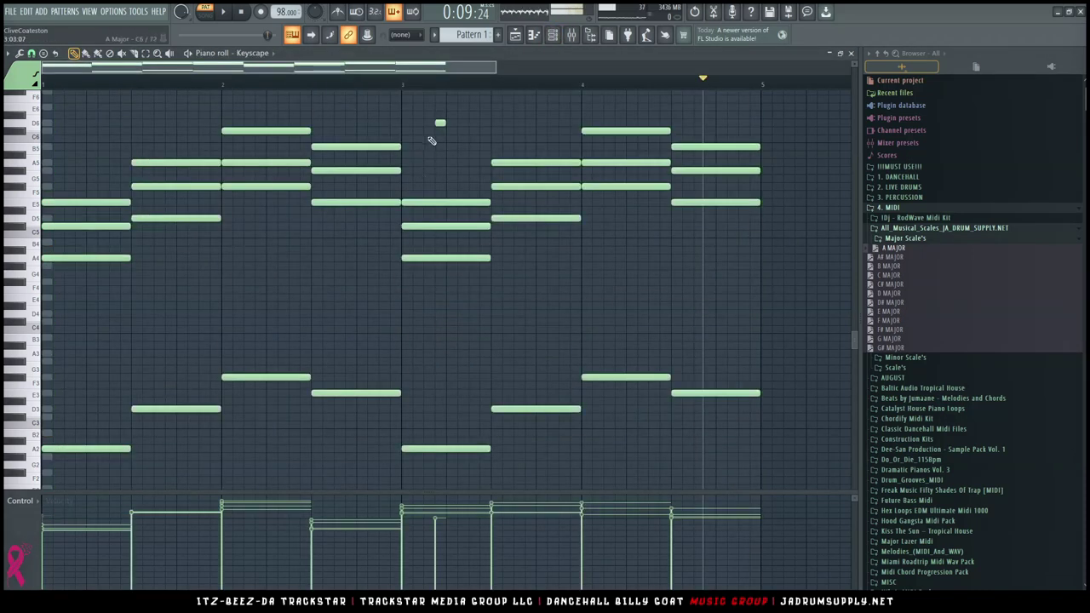
scroll(103, 227, up, 5)
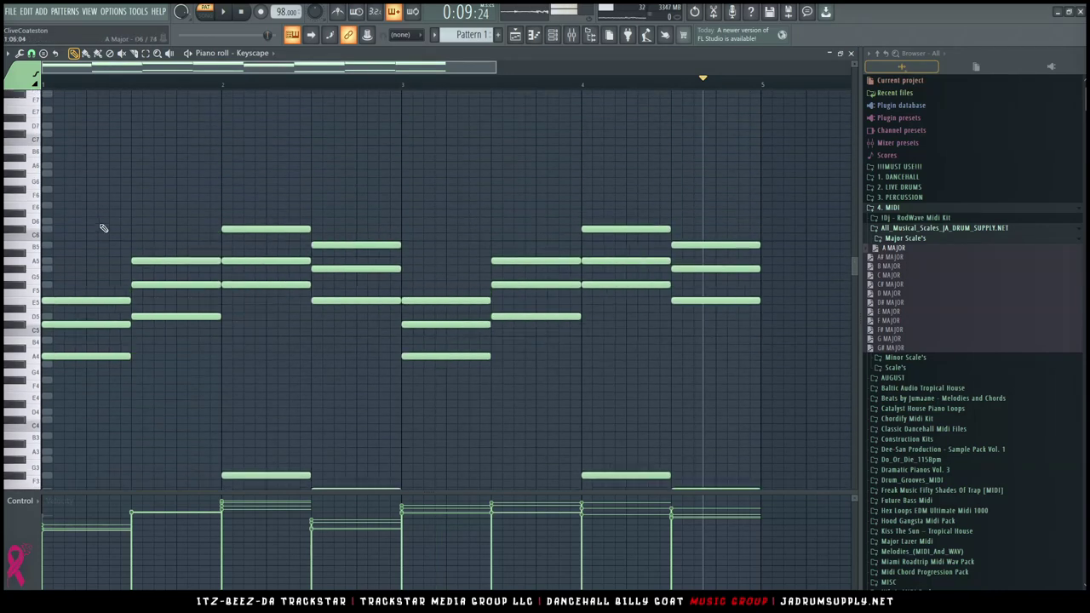
key(space)
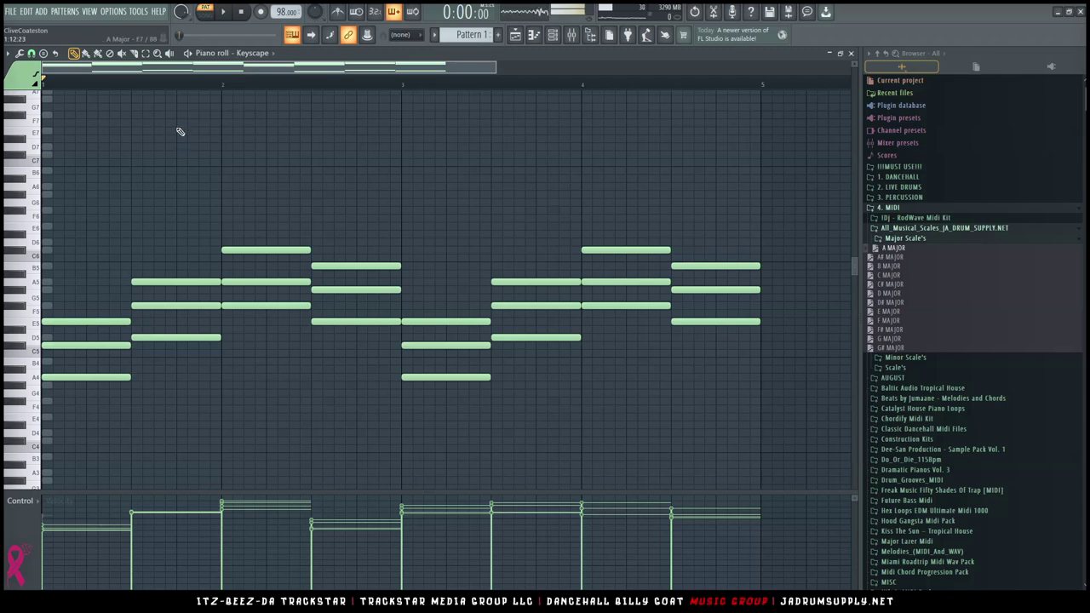
Slice the first chord's A4 note about five-eighths along, leaving C#5 whole, and check the cut by playback
scroll(231, 183, down, 5)
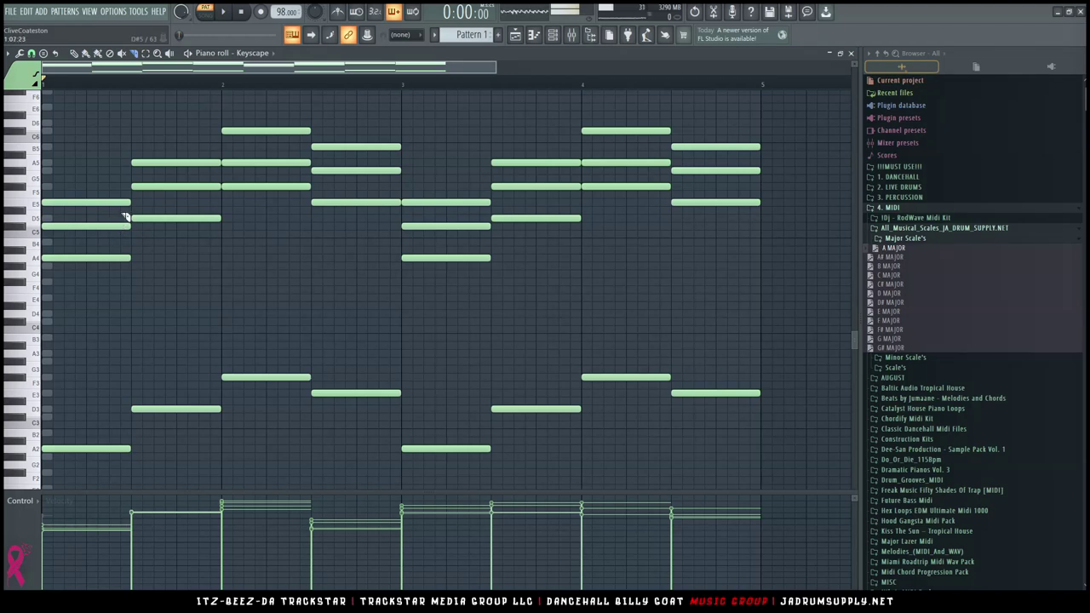
scroll(149, 213, down, 3)
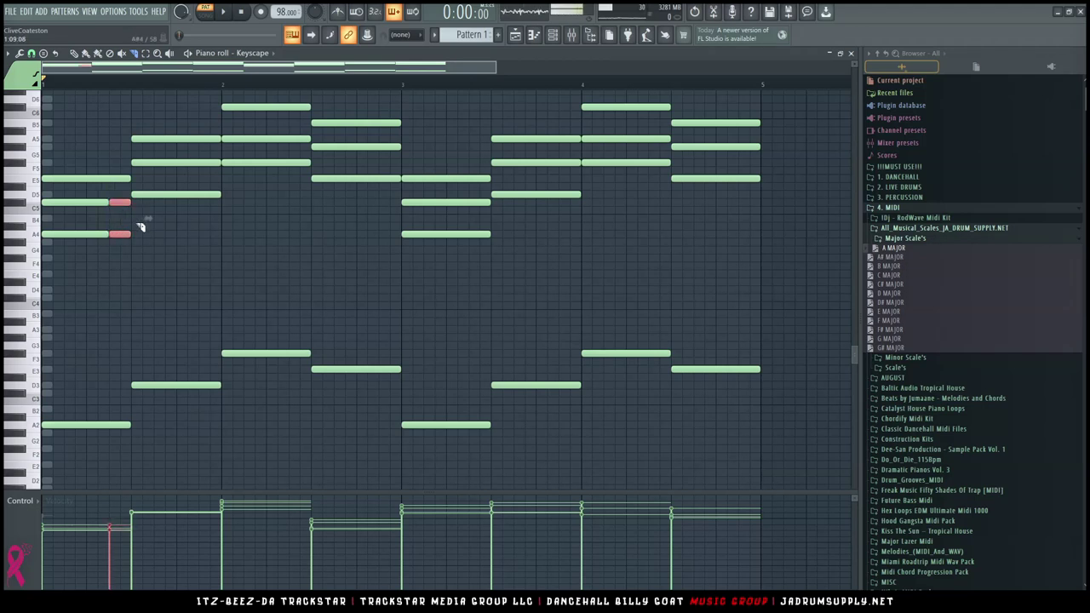
key(space)
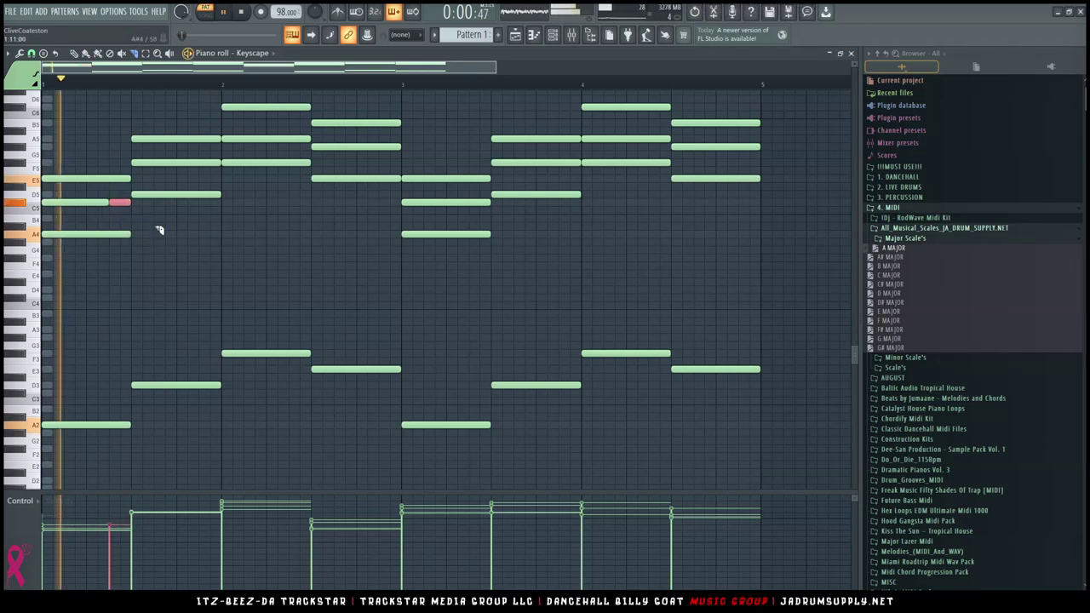
key(space)
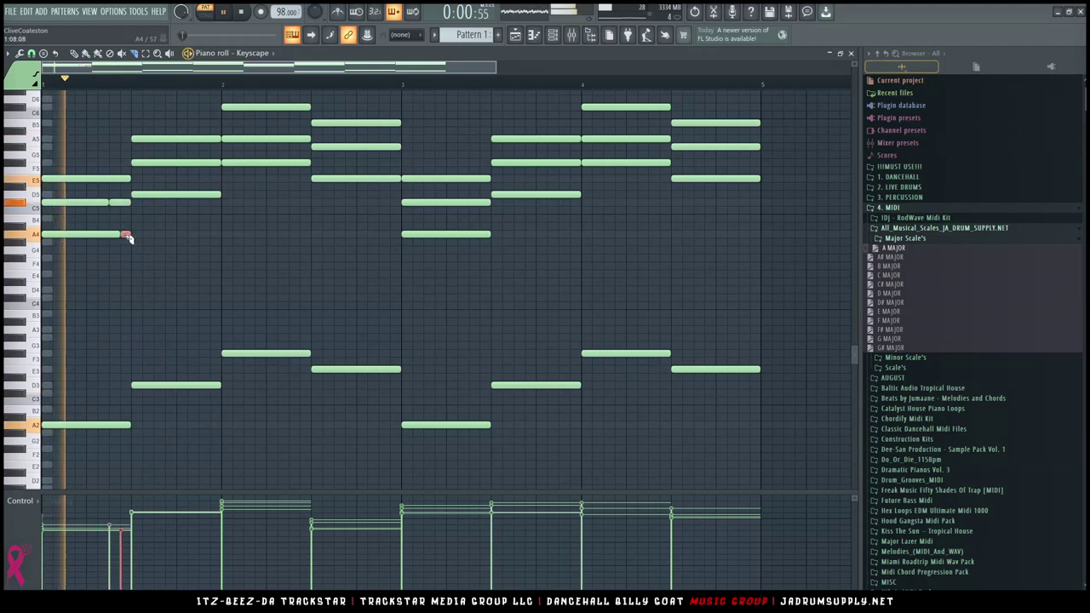
key(space)
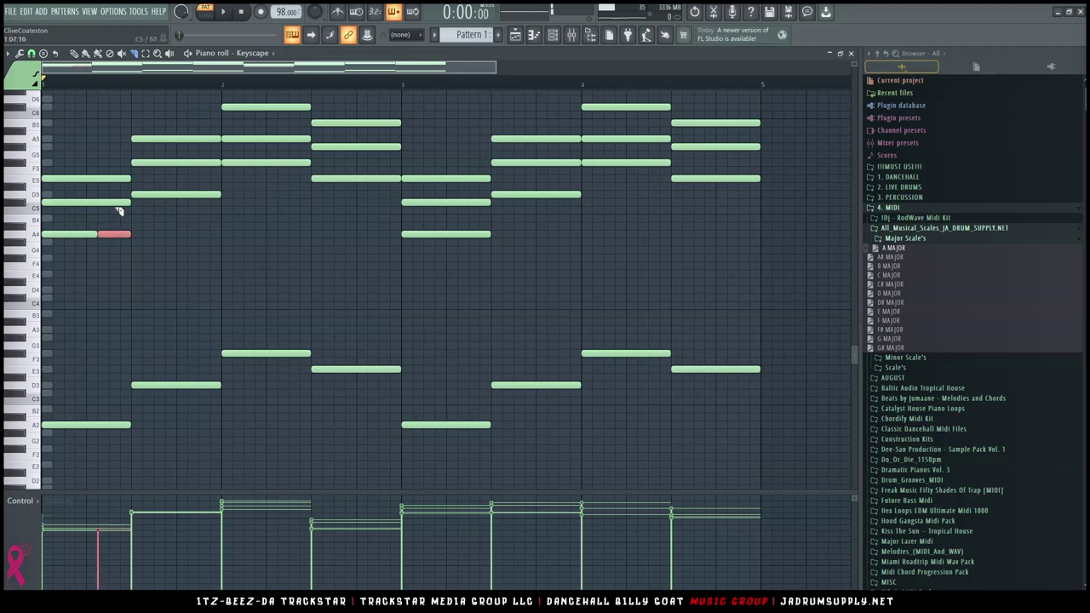
key(space)
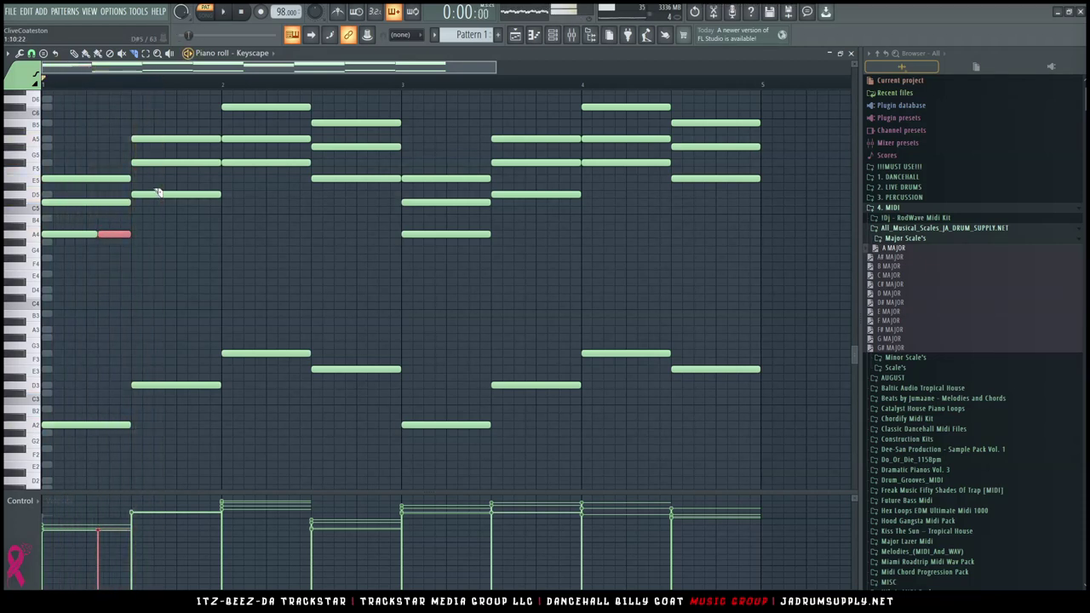
Slice bar 1's D major chord at D5 about three-eighths along and F#5 about three-quarters along, and replay it
click(168, 195)
click(204, 163)
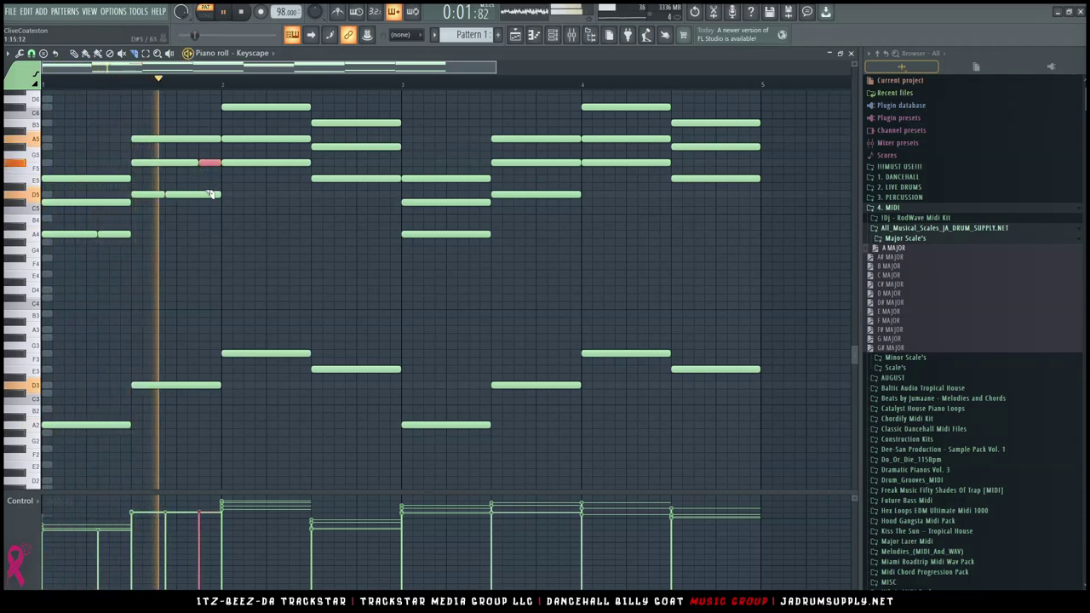
key(space)
key(space)
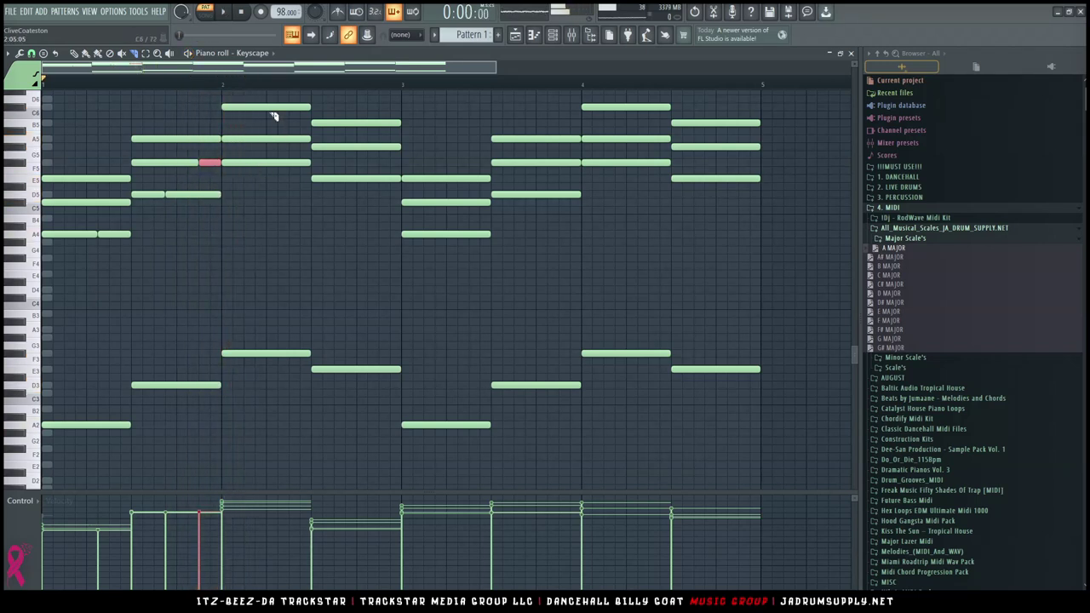
Slice bar 2's F# minor chord progressively later, at C#6 midway, A5 about three-quarters and F#5 about seven-eighths along, and replay it
click(289, 139)
click(299, 162)
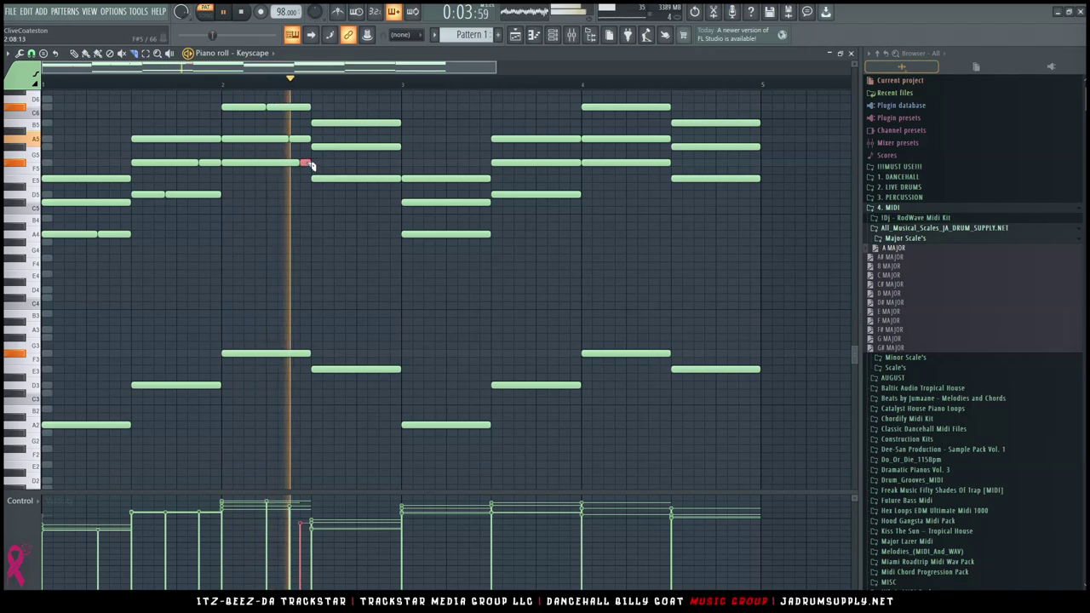
key(space)
key(space)
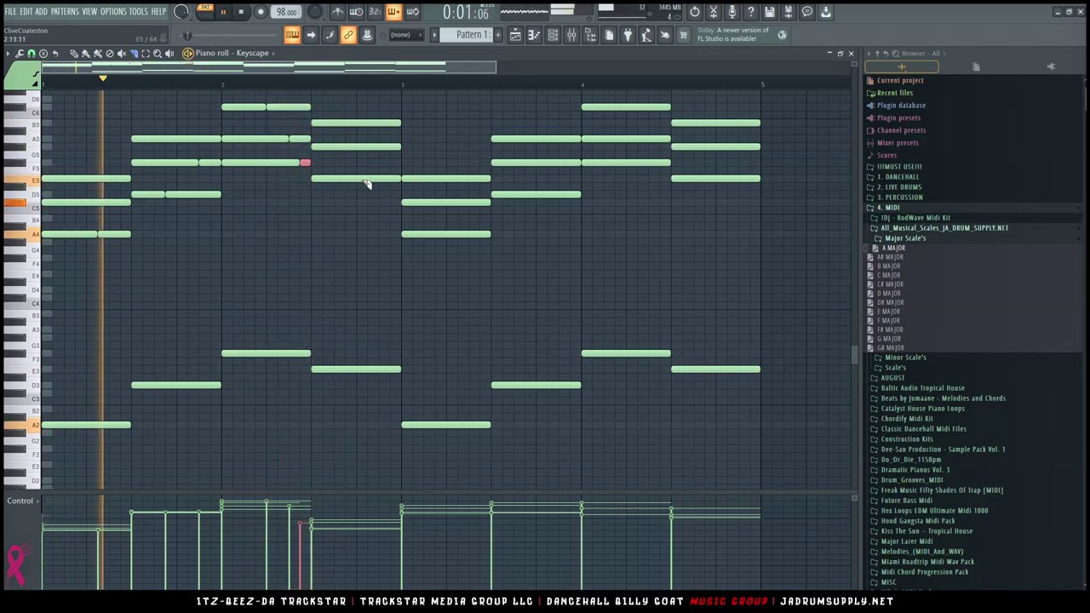
Slice bar 2's E major chord at E5 midway, G#5 about three-quarters and B5 about seven-eighths along, replaying the progression
click(361, 179)
click(383, 147)
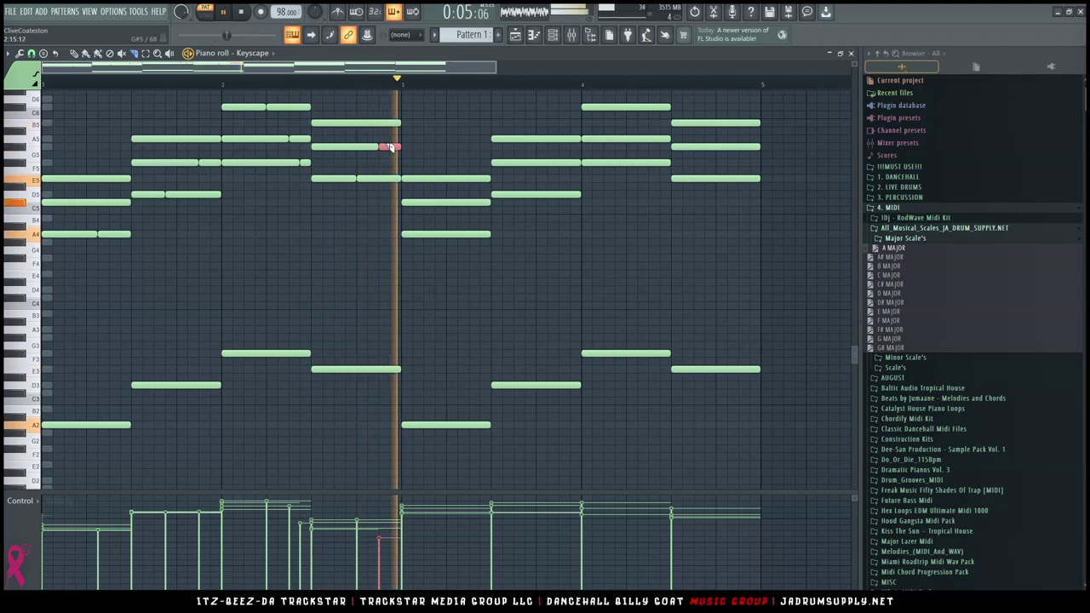
key(space)
key(space)
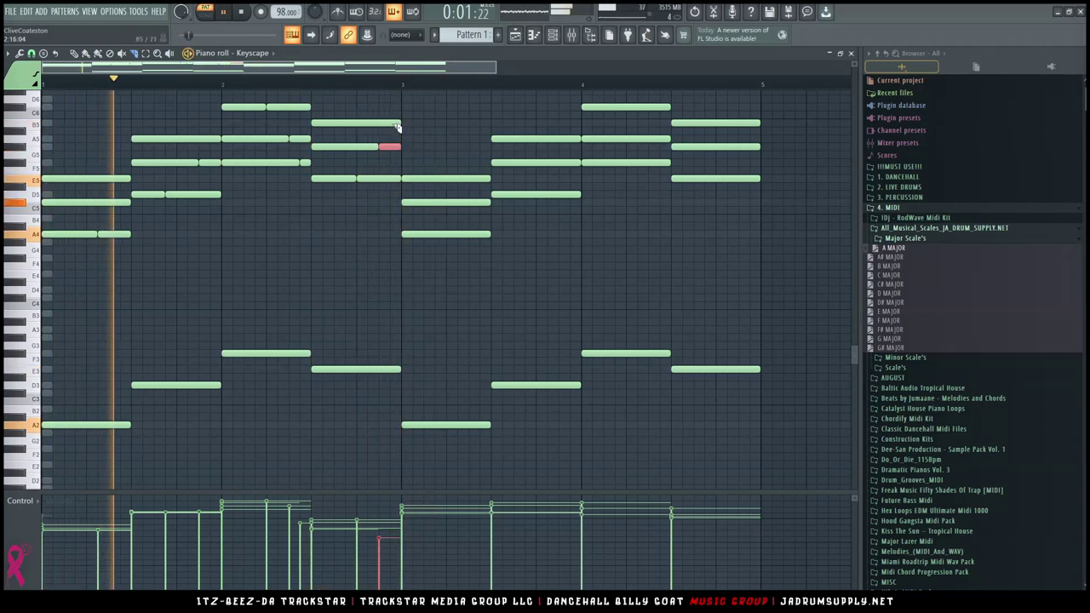
click(396, 124)
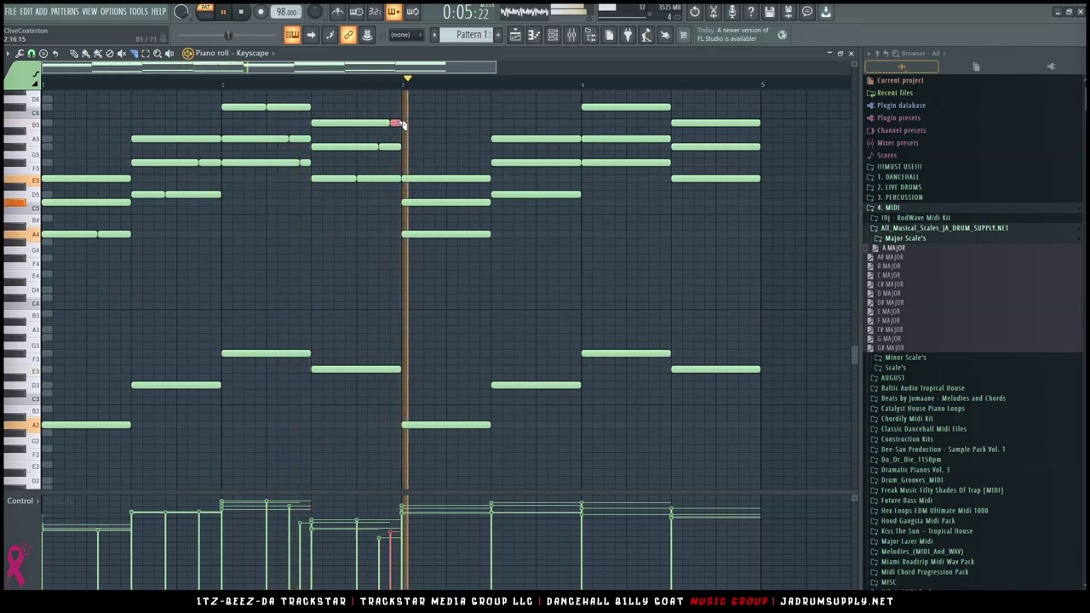
key(space)
key(space)
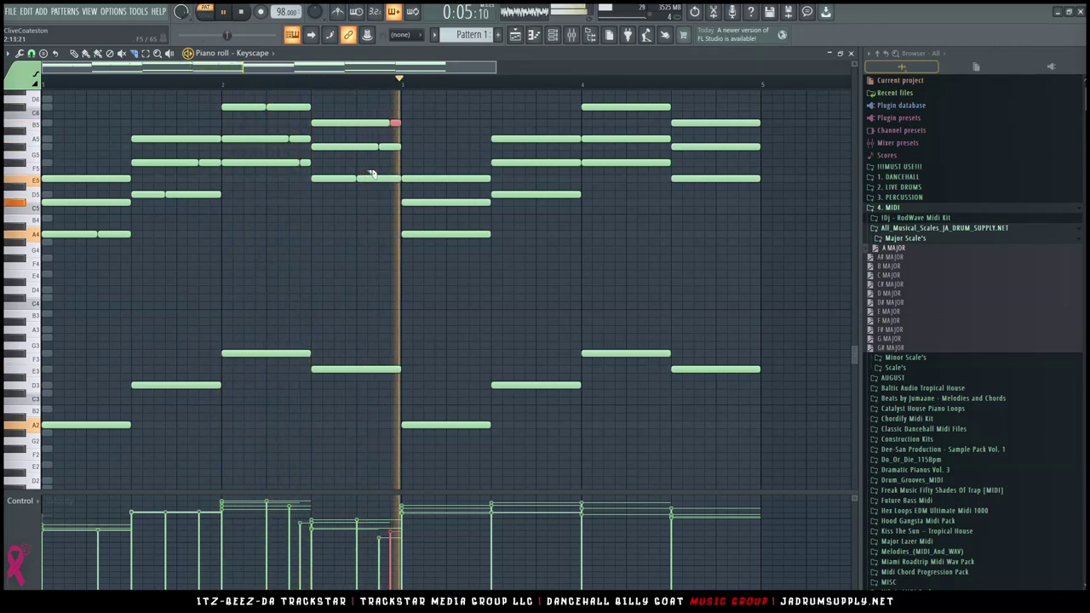
key(space)
key(space)
key(space)
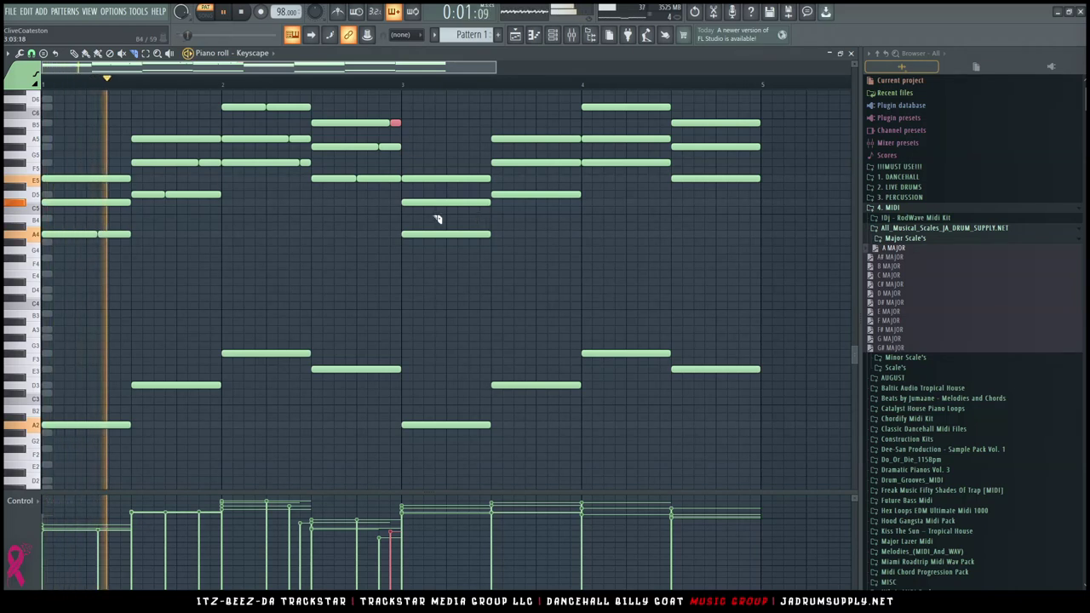
Slice bar 3's A major chord at E5 midway and C#5 about three-quarters along, and restart playback
click(453, 179)
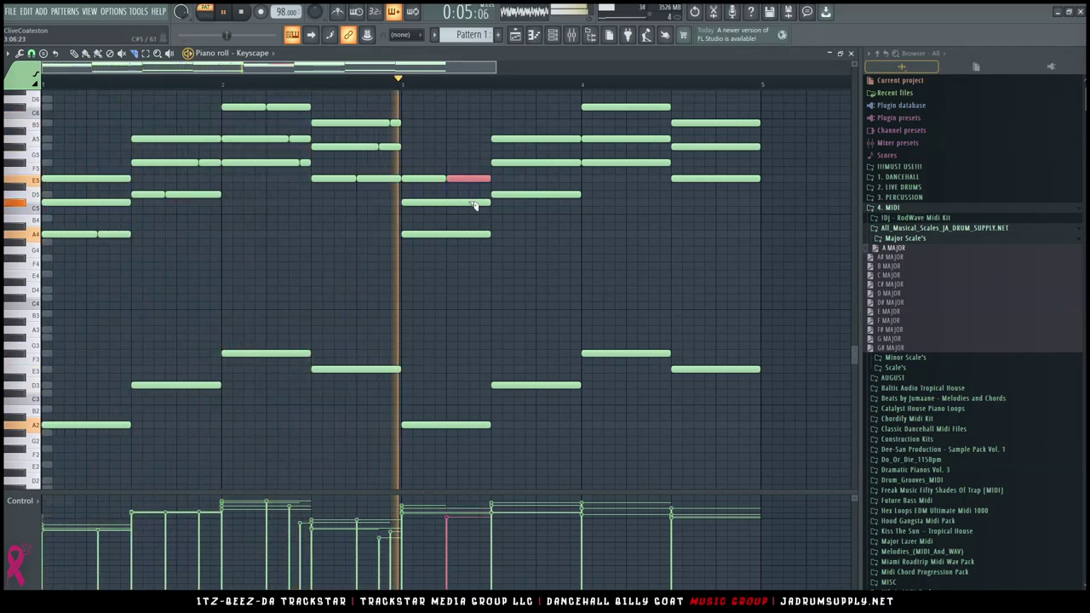
click(475, 204)
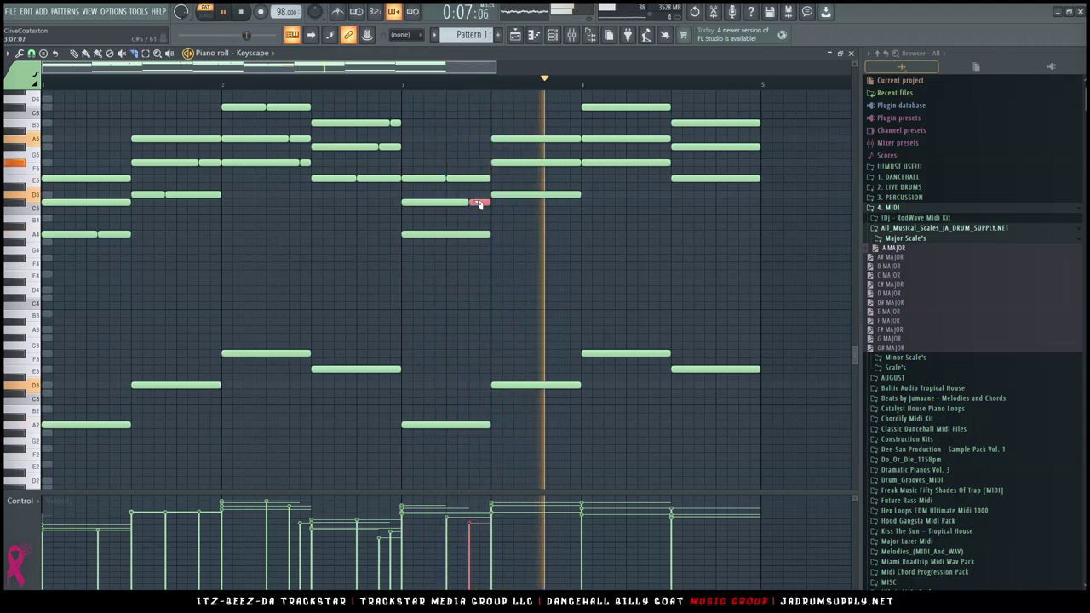
key(space)
key(space)
Slice A5 in bar 3's D major chord, F#5 in bar 4's F# minor and E5 in its E major about three-quarters along, and G#5 midway
click(565, 139)
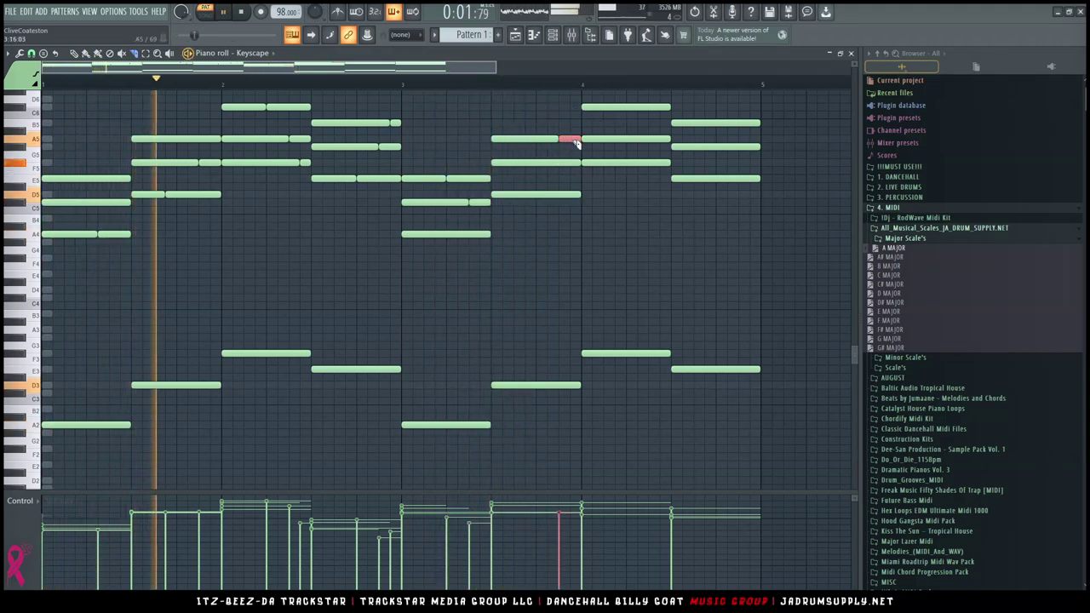
click(655, 163)
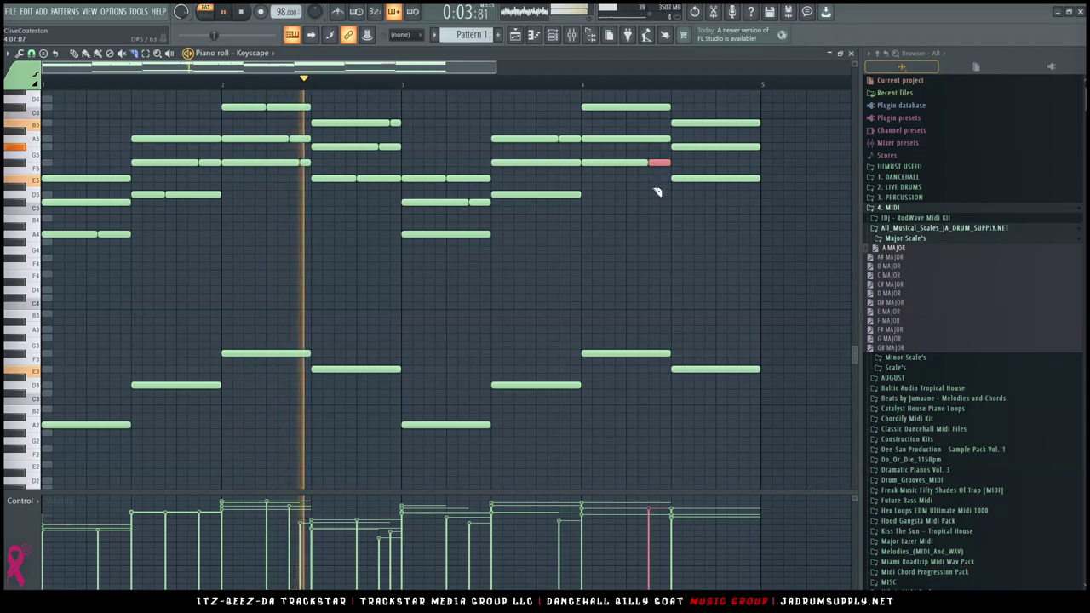
click(721, 146)
click(739, 178)
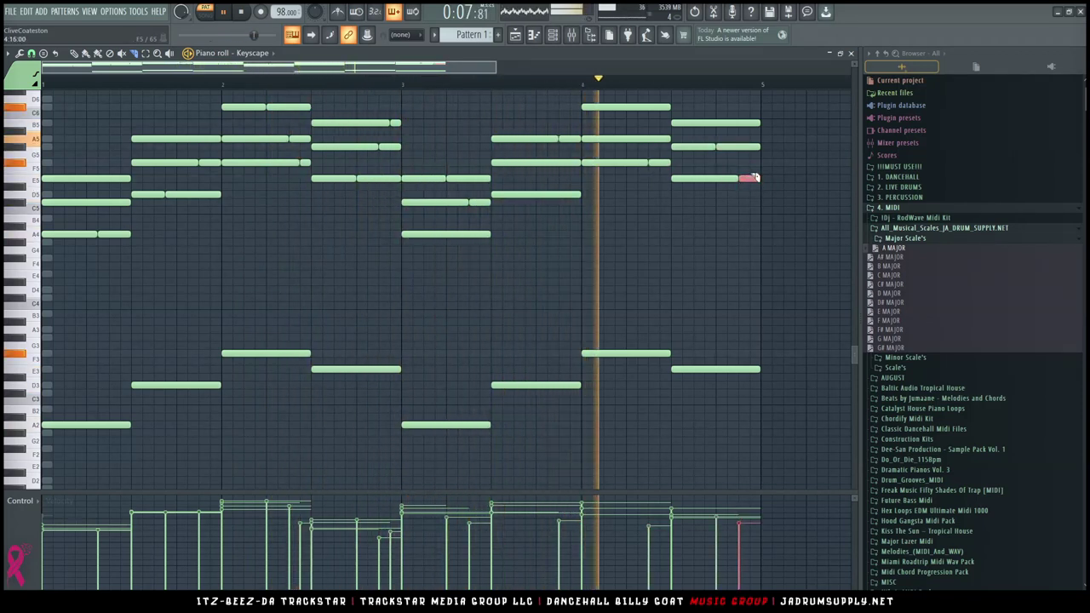
key(space)
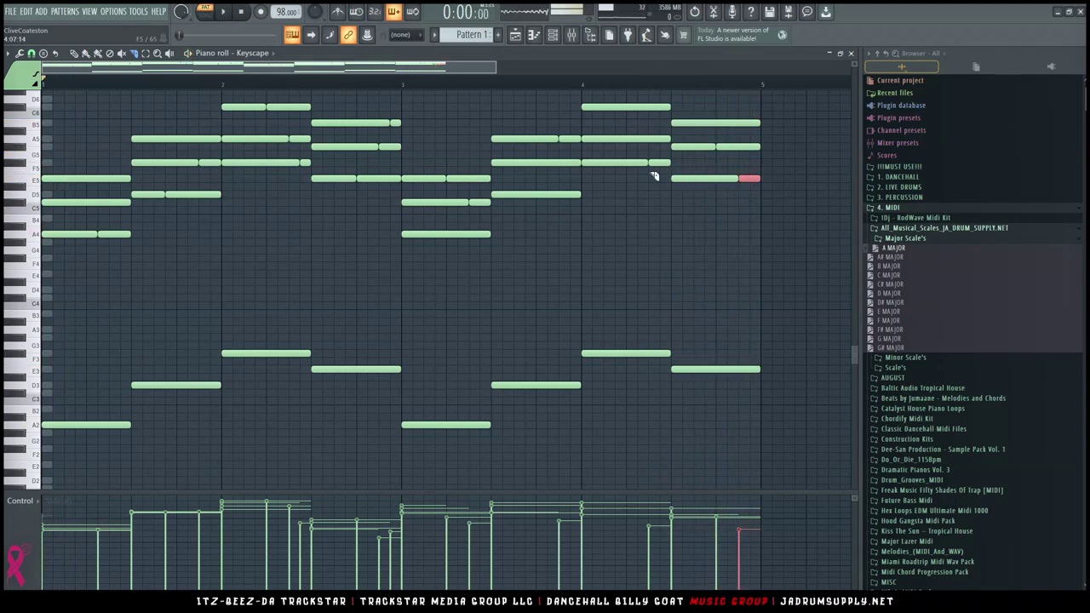
Try a quiet two-step A3 note from the seventh step of bar 1, replaying it against the A major chord
scroll(665, 170, up, 3)
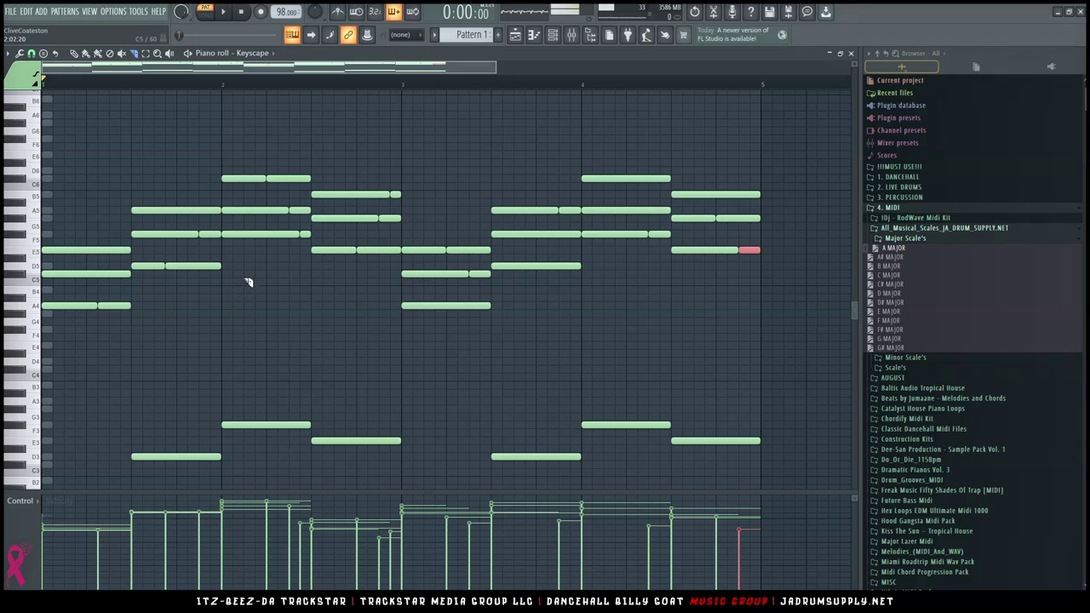
scroll(312, 236, down, 3)
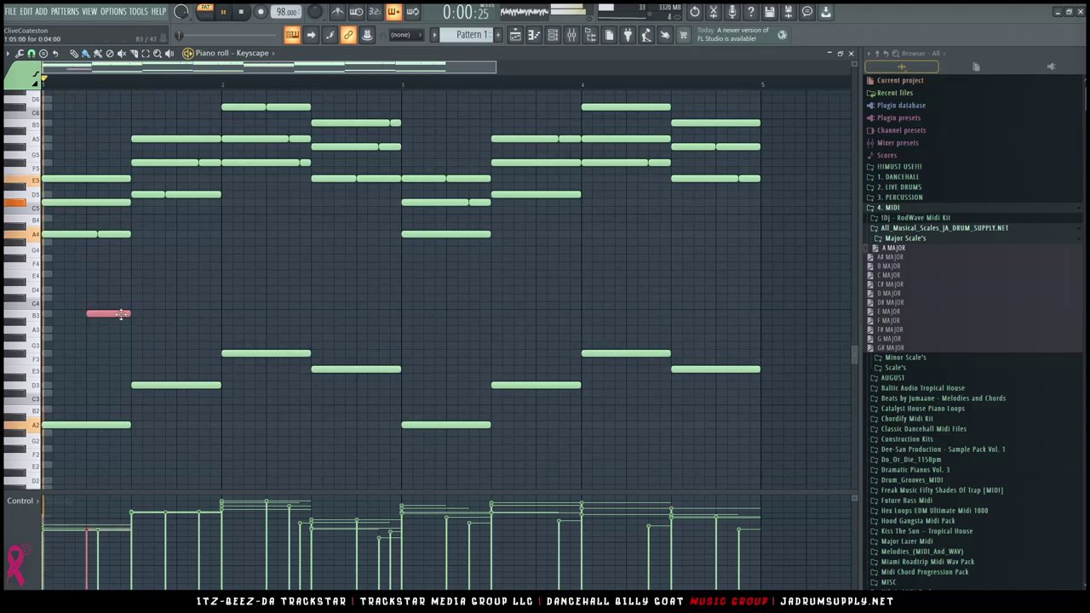
drag(121, 315, 108, 305)
key(space)
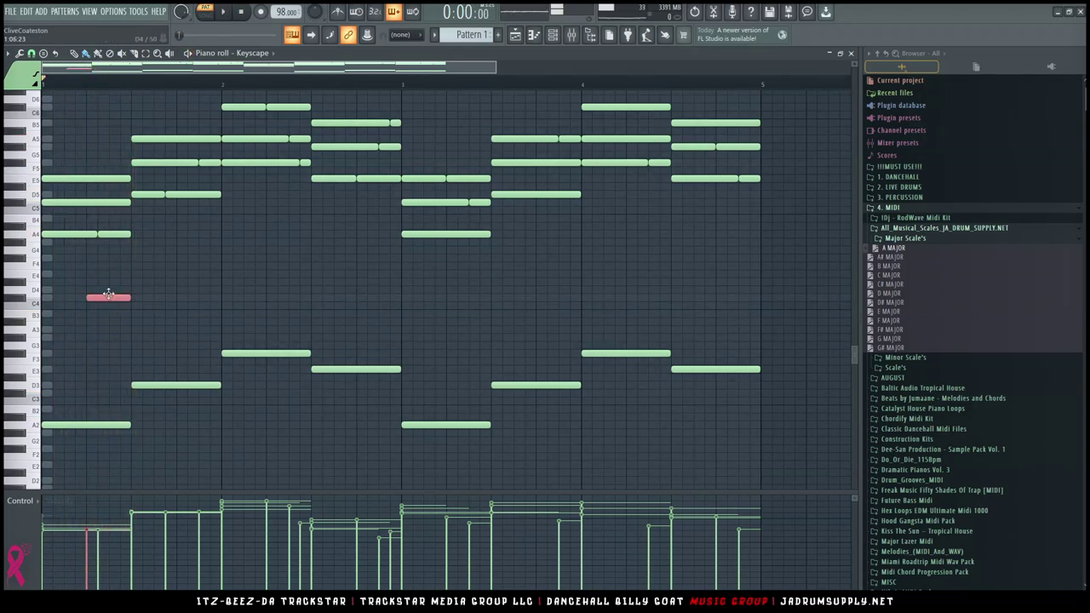
drag(111, 295, 139, 414)
key(space)
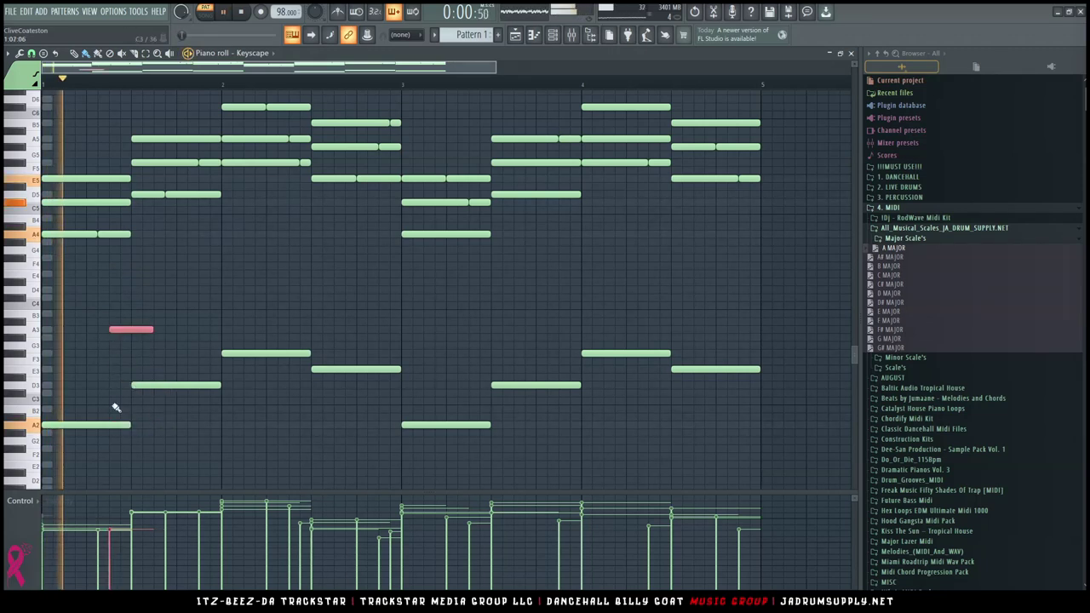
key(space)
drag(149, 333, 130, 332)
key(space)
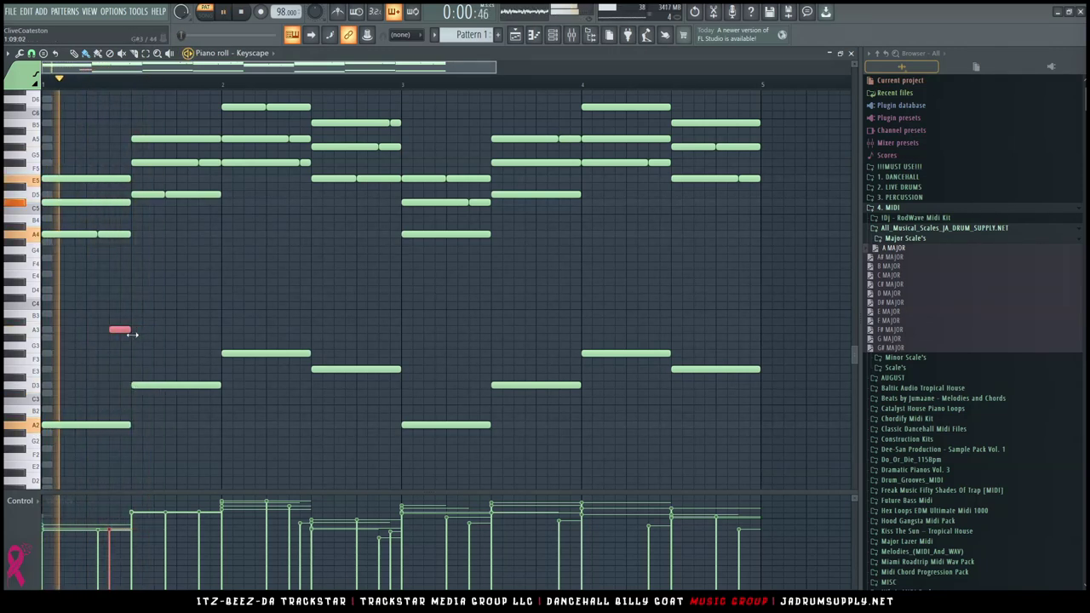
key(space)
key(space)
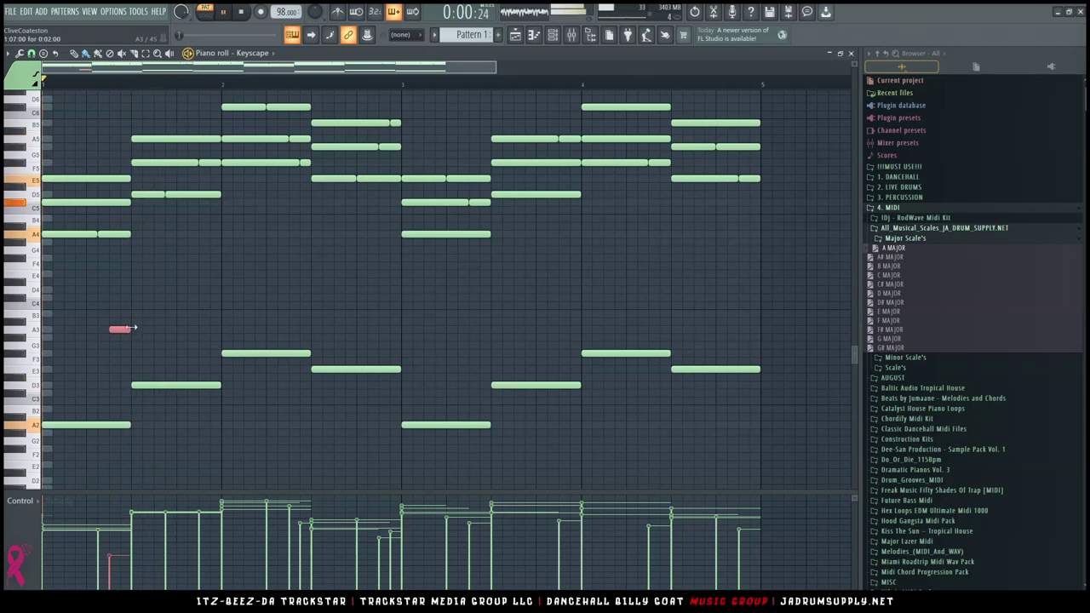
Try F#4 and G#4 fill notes below bar 1's D major chord, and delete them together with the A3 note
click(192, 250)
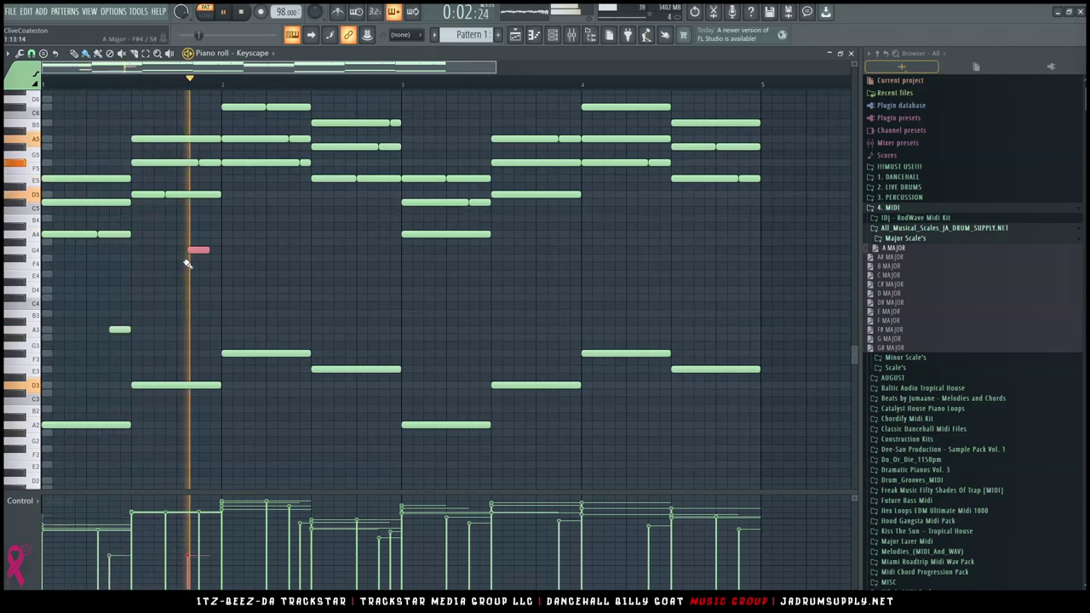
key(space)
key(space)
drag(200, 249, 219, 258)
key(space)
click(203, 243)
key(space)
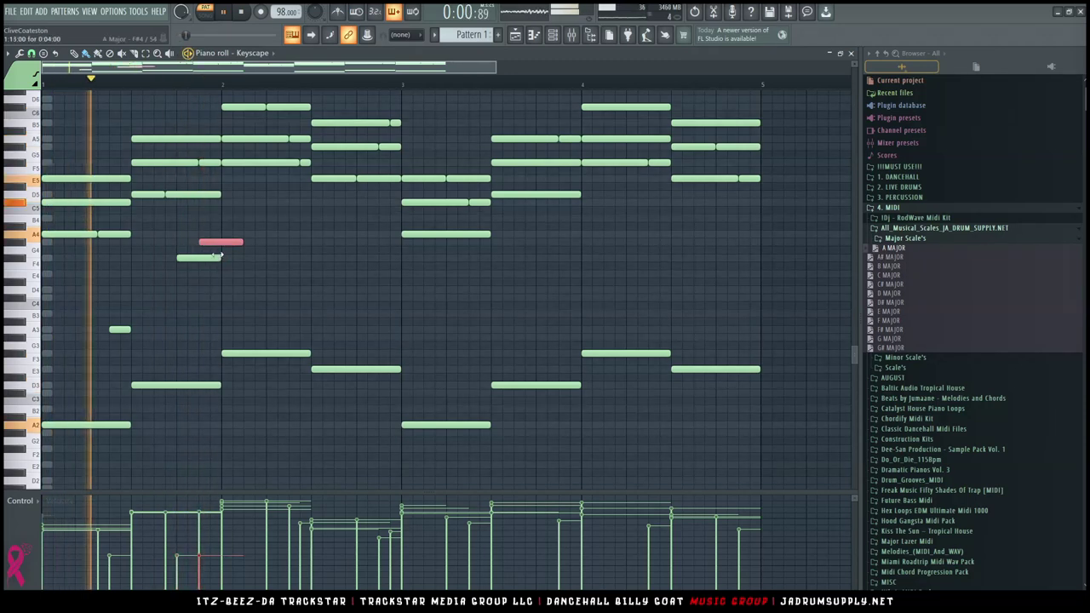
right_click(227, 244)
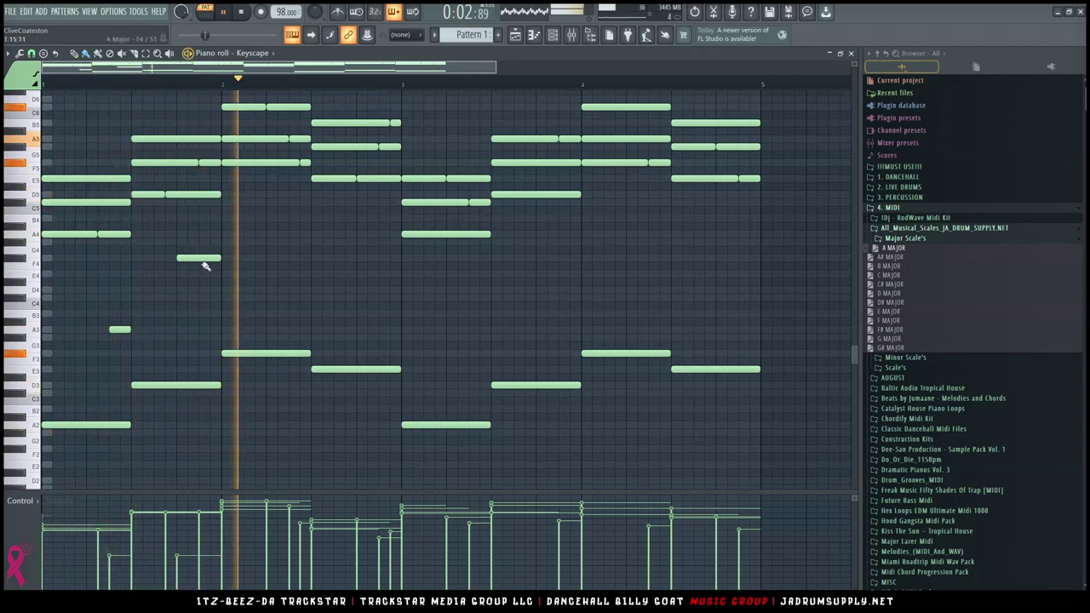
right_click(207, 259)
key(space)
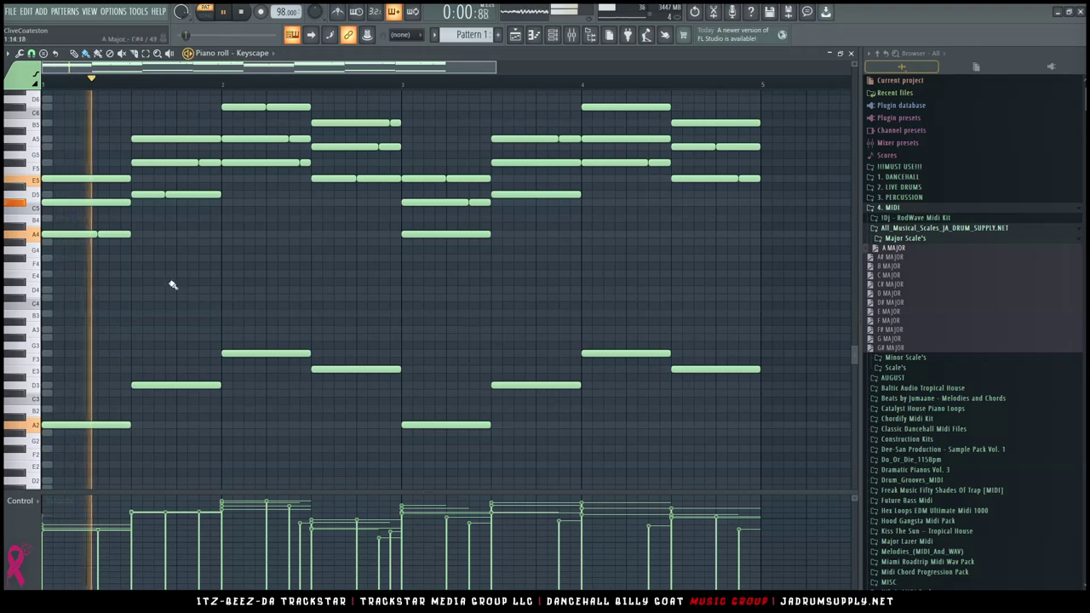
Add a three-step E6 melody note from the third step of bar 1, raise its velocity and replay it
scroll(239, 295, up, 5)
scroll(102, 324, up, 1)
key(space)
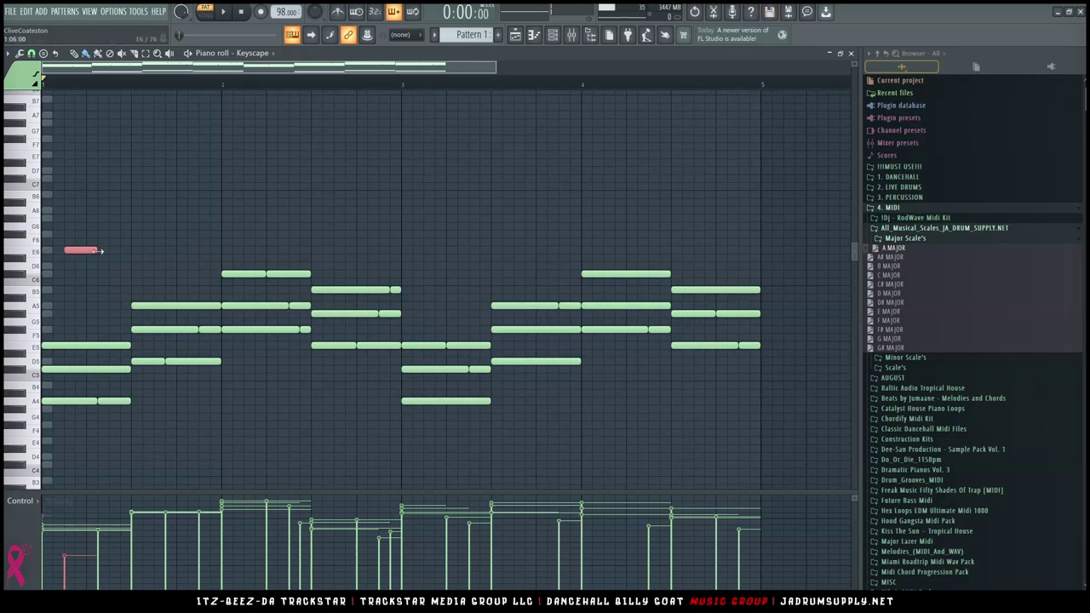
key(space)
key(space)
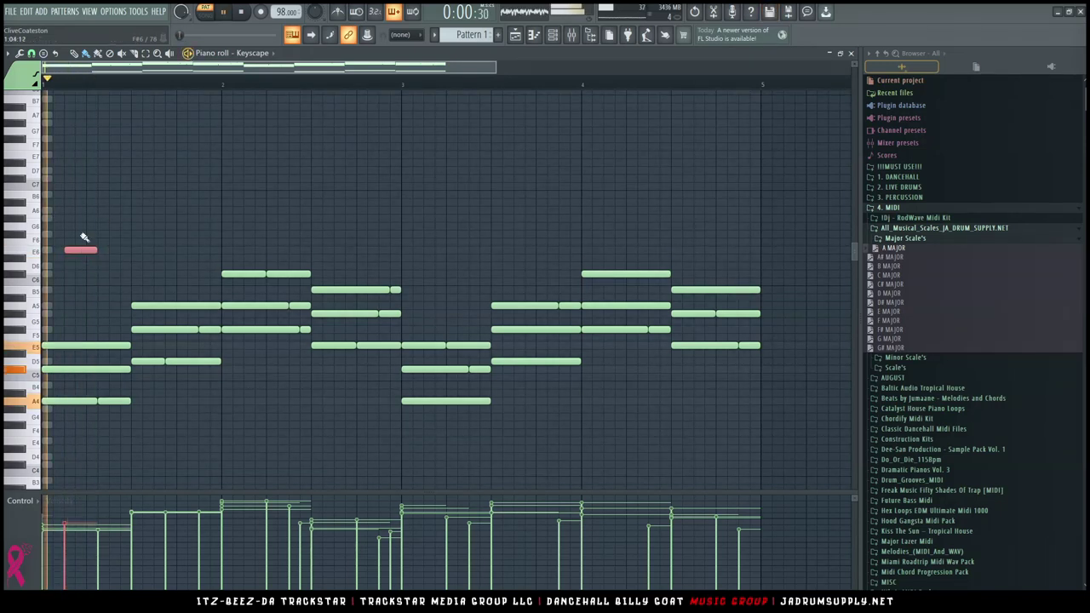
key(space)
key(space)
key(space)
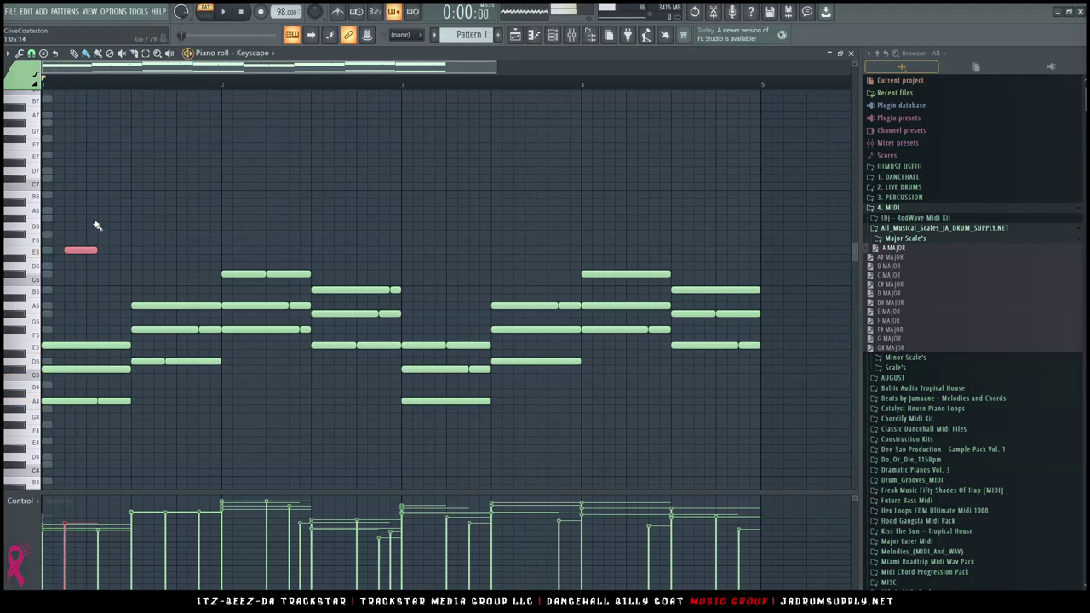
Add an A6 note from the fifth step of bar 1 and a G#6 note from the seventh, replaying after each
click(90, 210)
key(space)
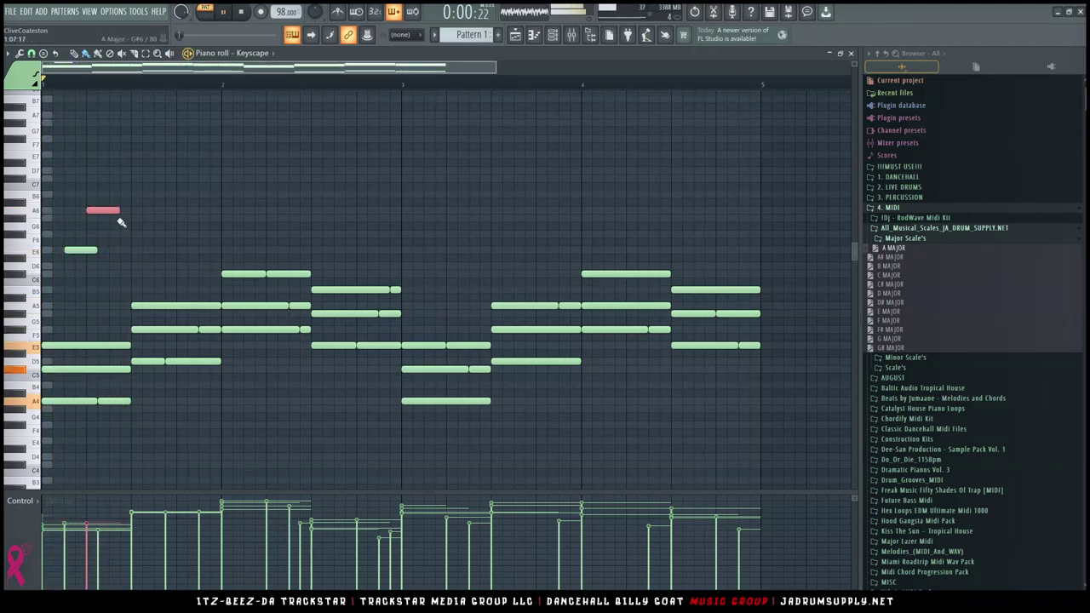
click(125, 219)
key(space)
key(space)
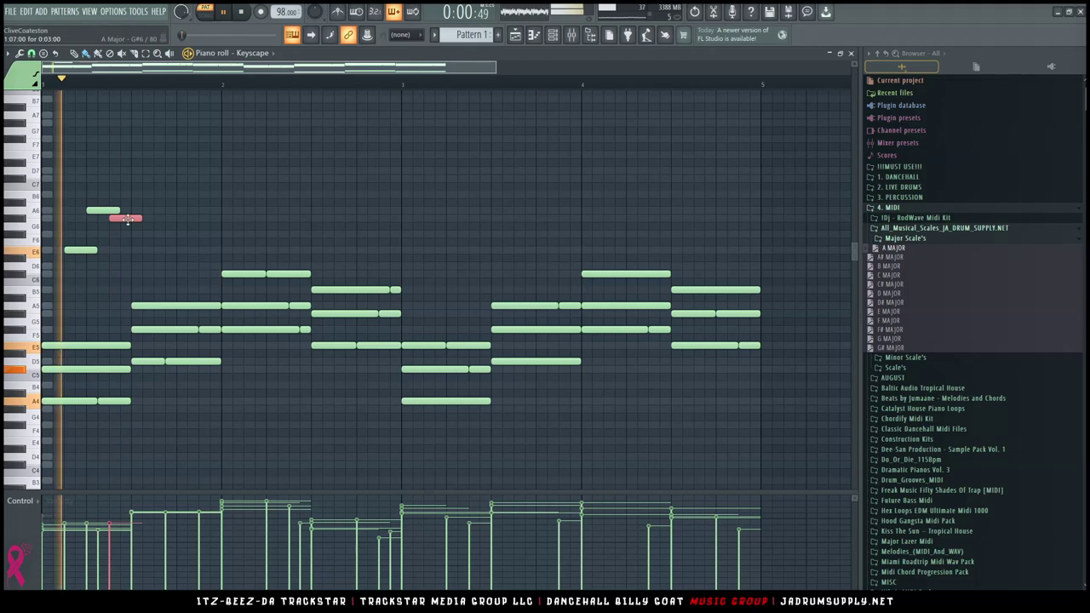
key(space)
key(space)
key(space)
key(space)
Lengthen bar 1's A6 melody note to four steps, delete the G#6 note after it and replay
mouse_move(124, 219)
mouse_down()
mouse_move(134, 218)
mouse_move(125, 211)
mouse_up()
key(space)
key(space)
right_click(138, 218)
key(space)
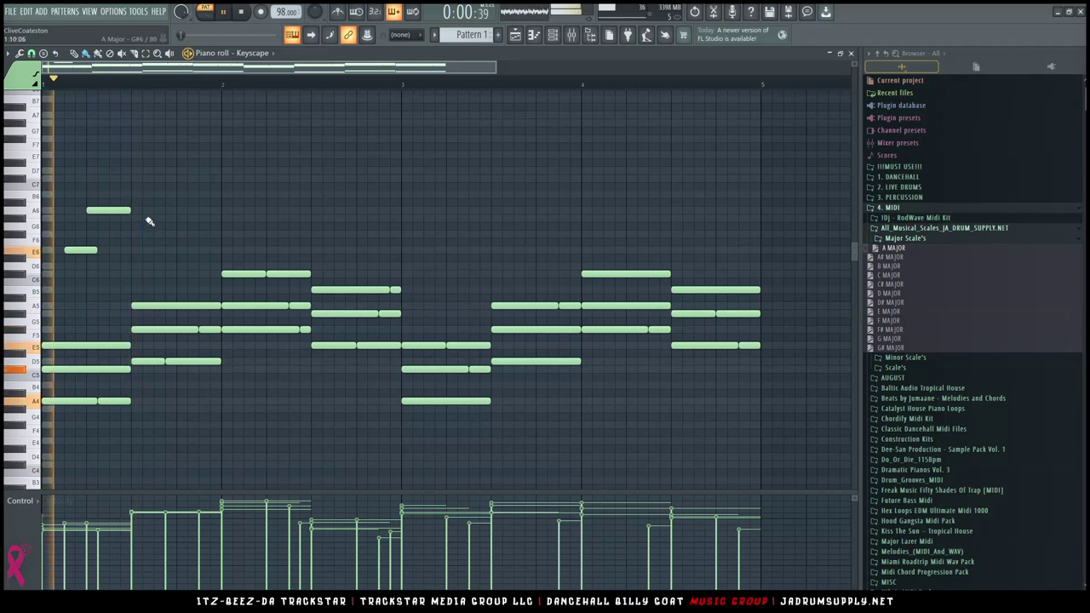
Add a one-step B6 note on the tenth step of bar 1, followed by a four-step A6 from the eleventh
click(145, 217)
click(157, 212)
key(space)
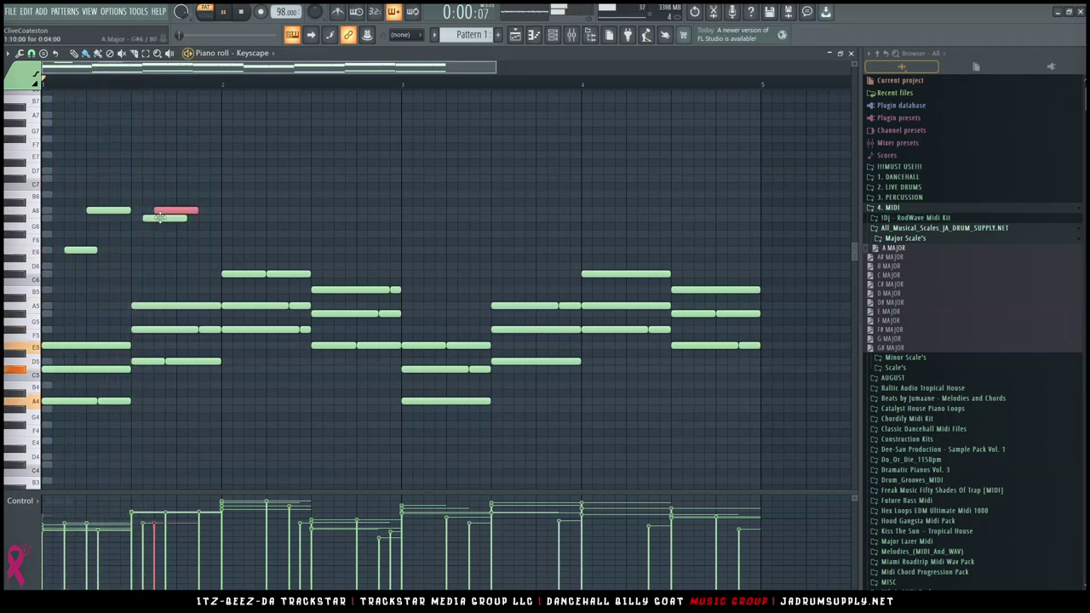
drag(185, 219, 153, 220)
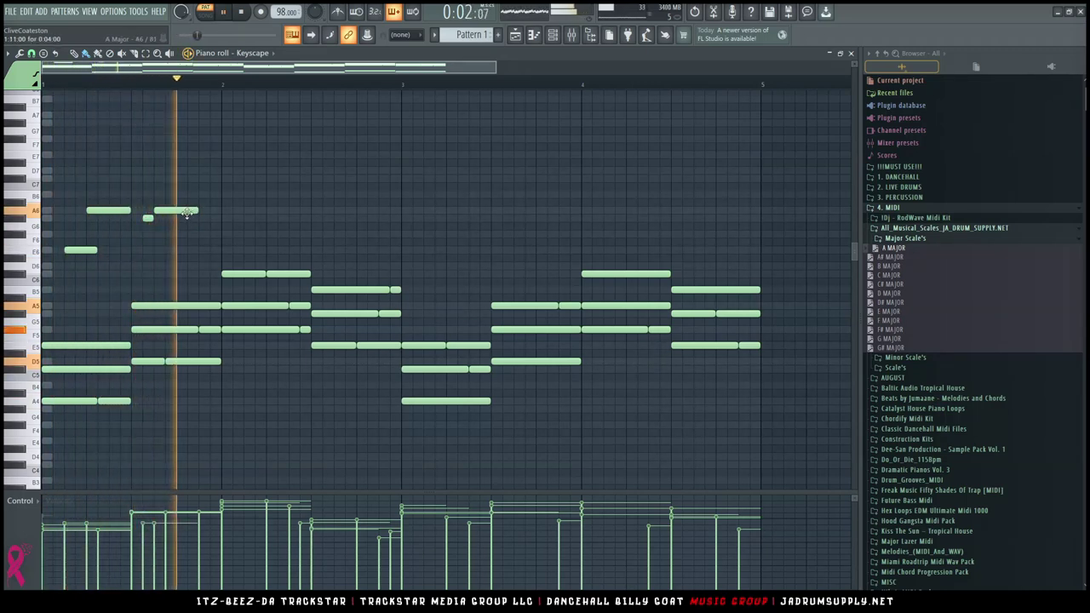
click(147, 195)
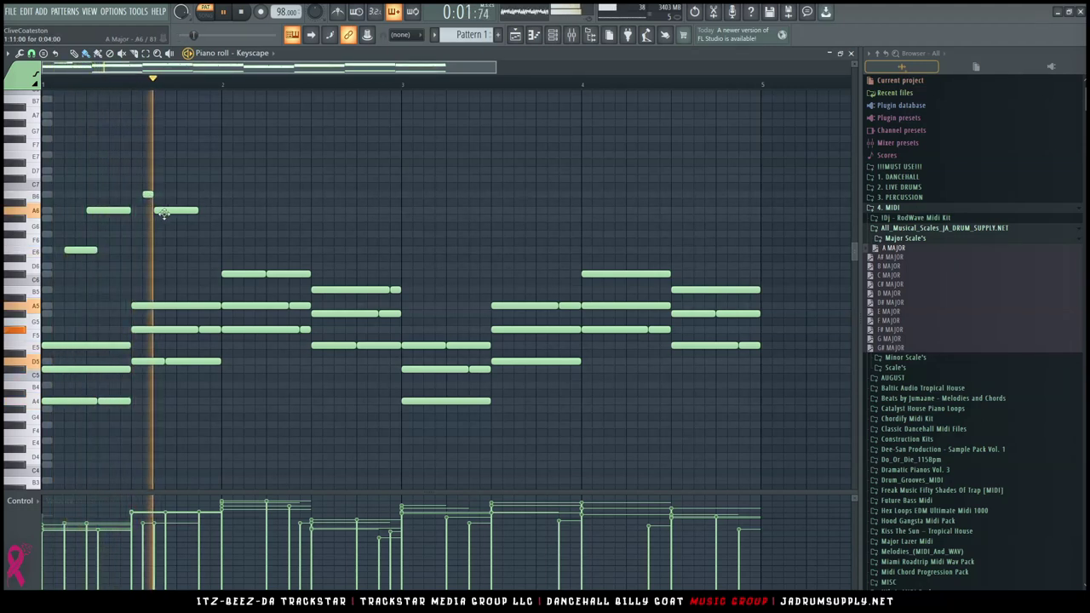
Repitch the last two bar 1 melody notes to D6 and F#6, shortening D6 to a brief grace note directly before F#6
drag(146, 195, 187, 232)
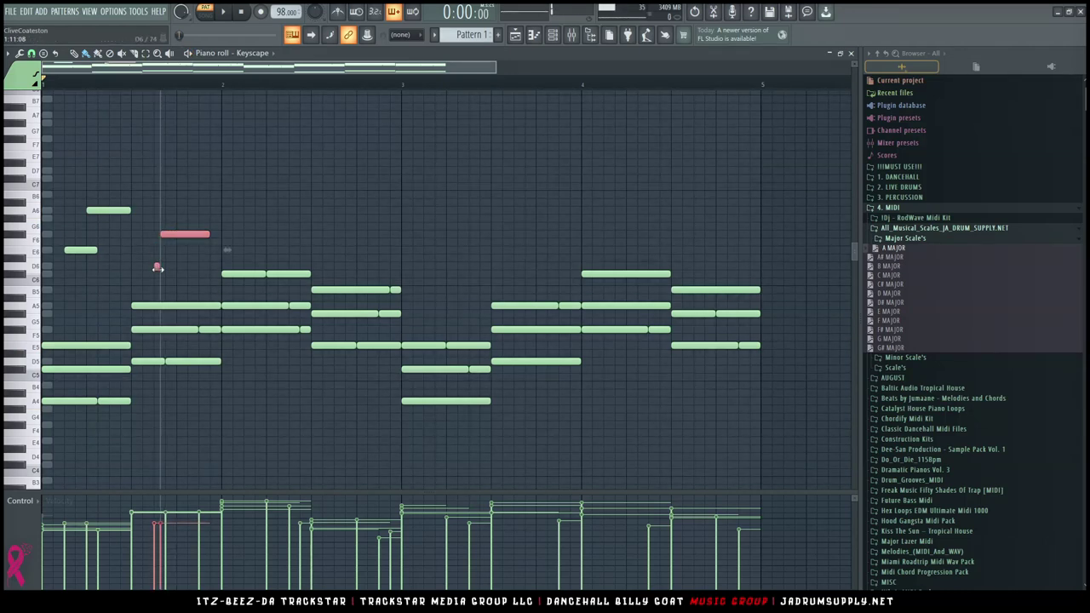
ctrl+scroll(157, 267, up, 2)
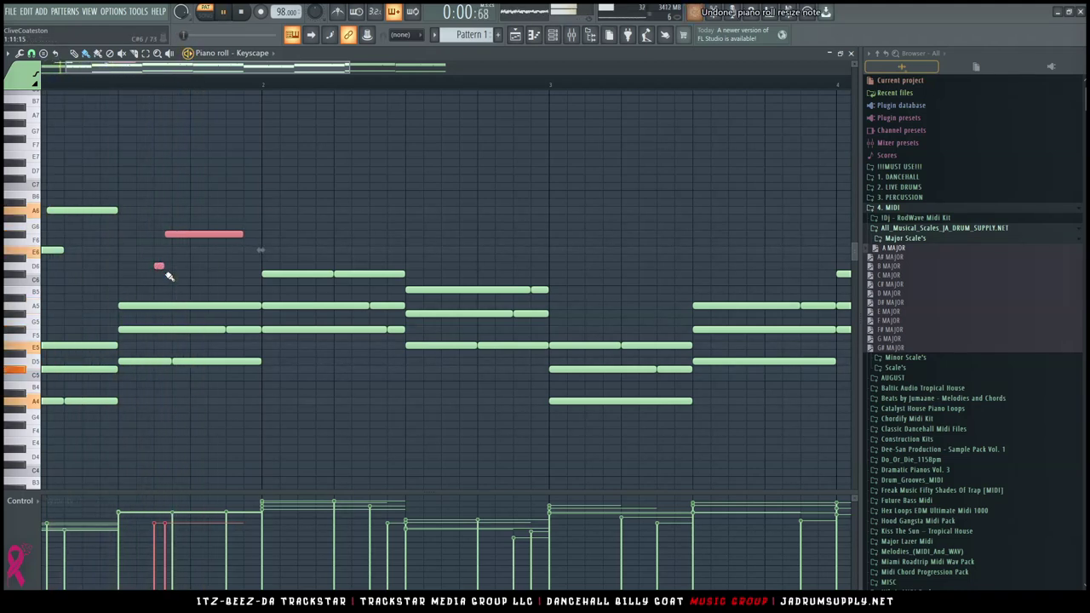
key(space)
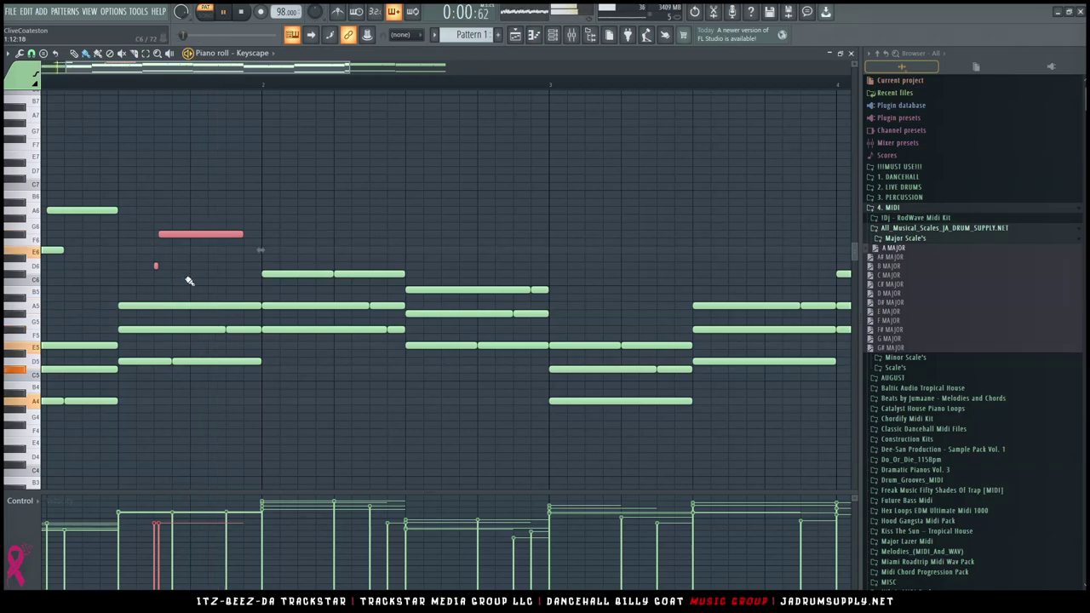
Transpose the D6 and F#6 melody notes up an octave and replay the progression with them
key(ctrl+Up)
ctrl+right_click(189, 281)
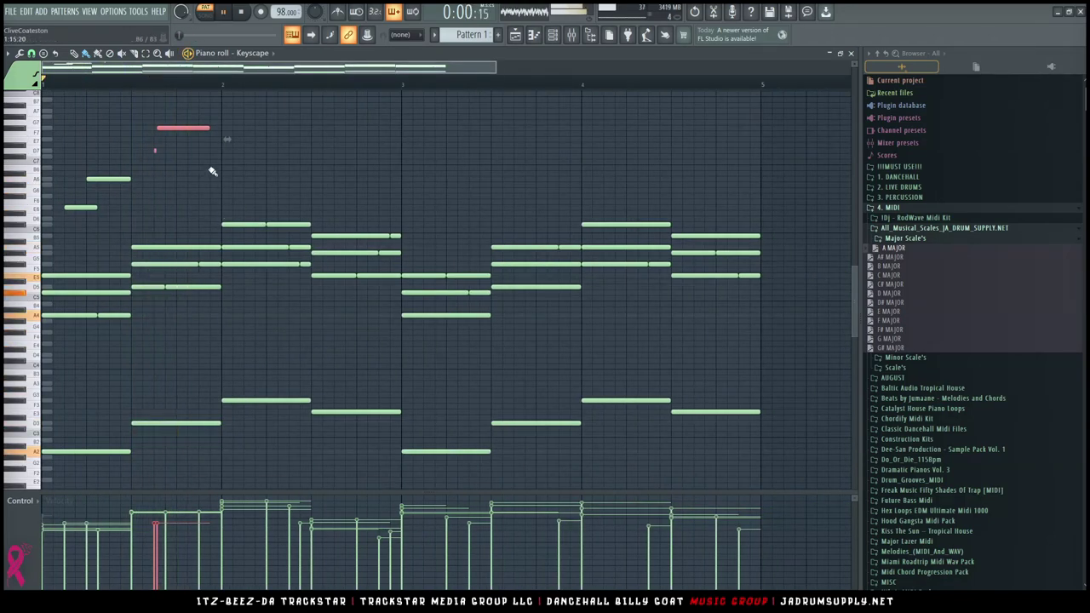
scroll(156, 299, down, 3)
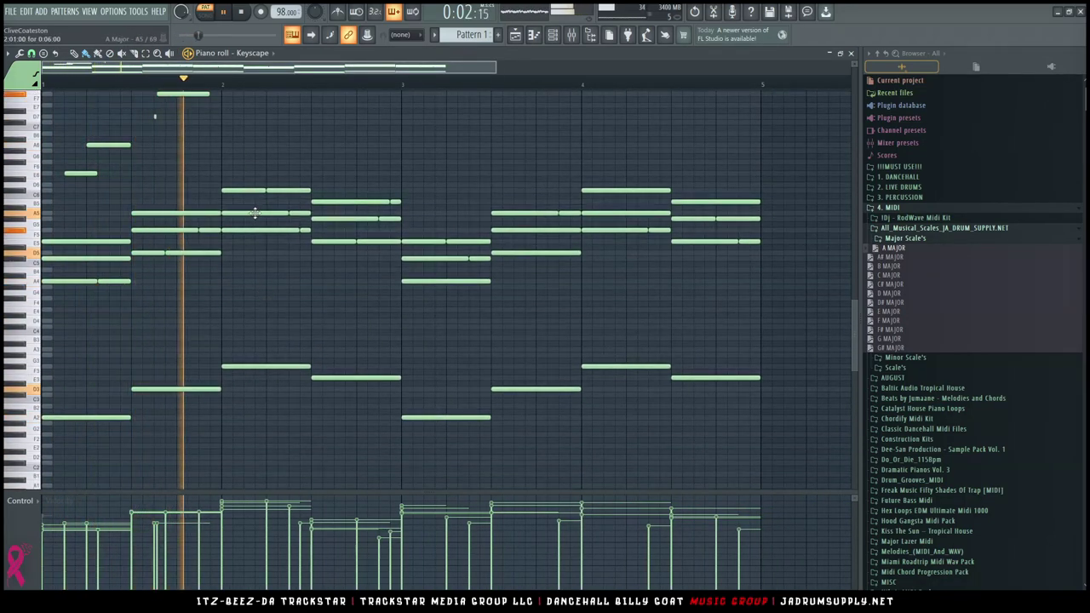
scroll(199, 184, up, 4)
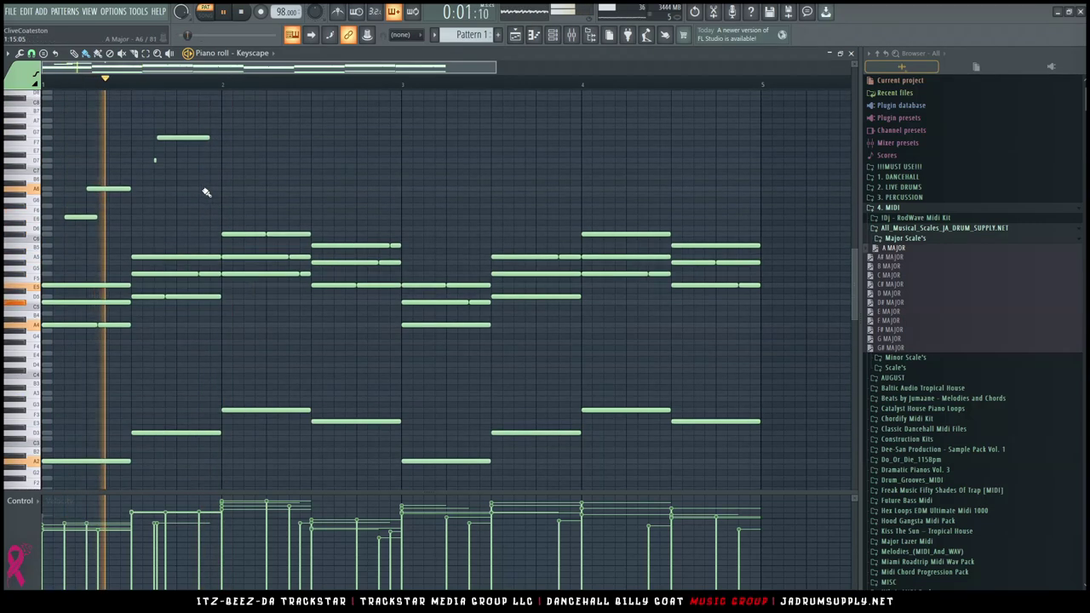
key(space)
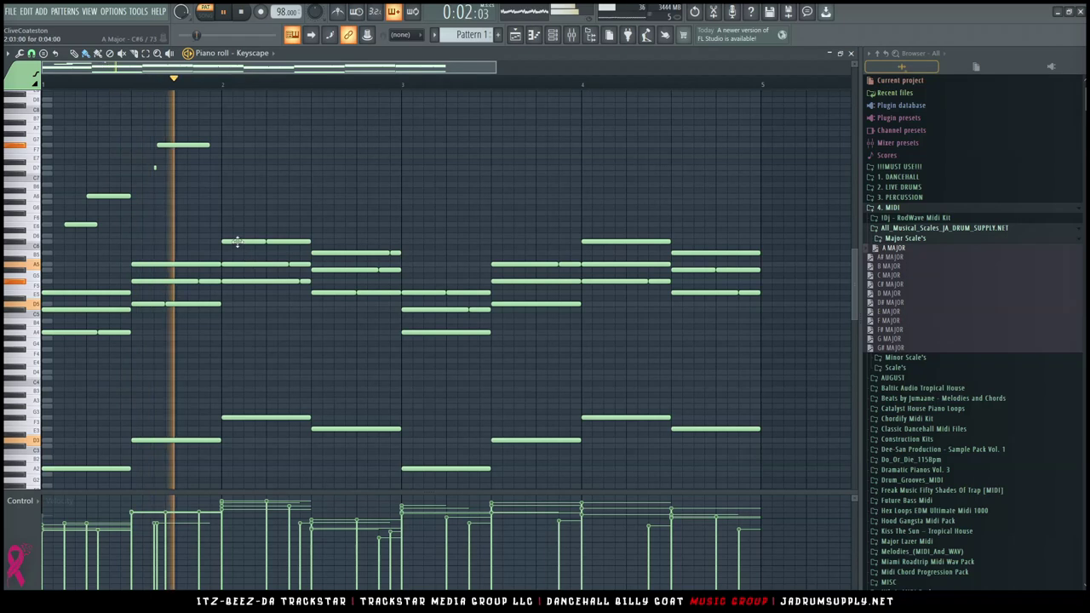
Add a one-step E6 note on the second step of bar 2 and a two-step F#6 from the third
click(239, 226)
drag(245, 226, 262, 213)
click(247, 213)
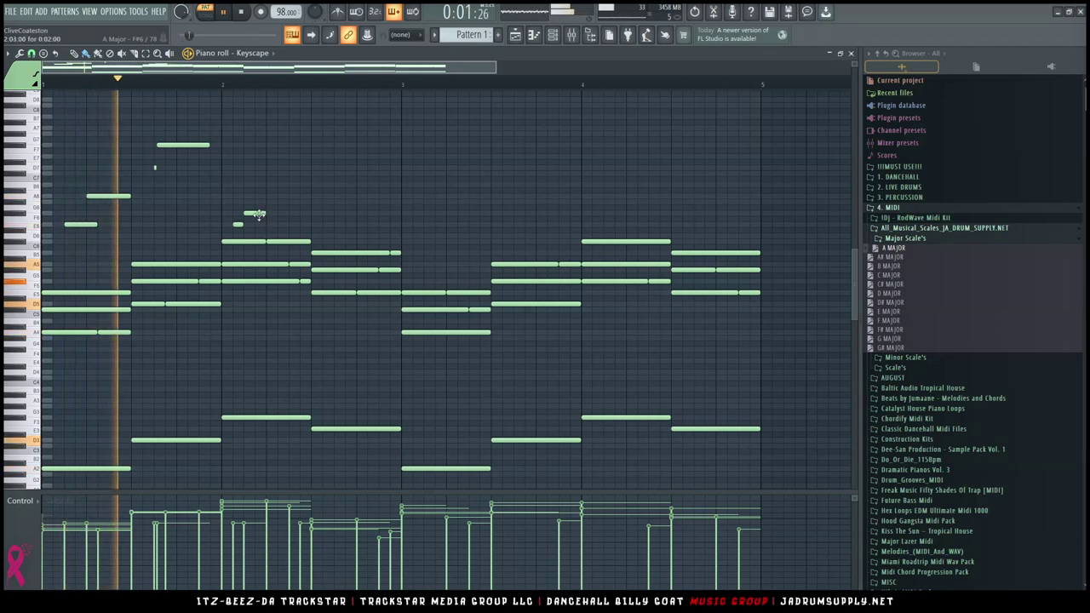
Add a B6 note from the sixth step of bar 2, delete its trial repeat and lengthen it to three steps
click(272, 186)
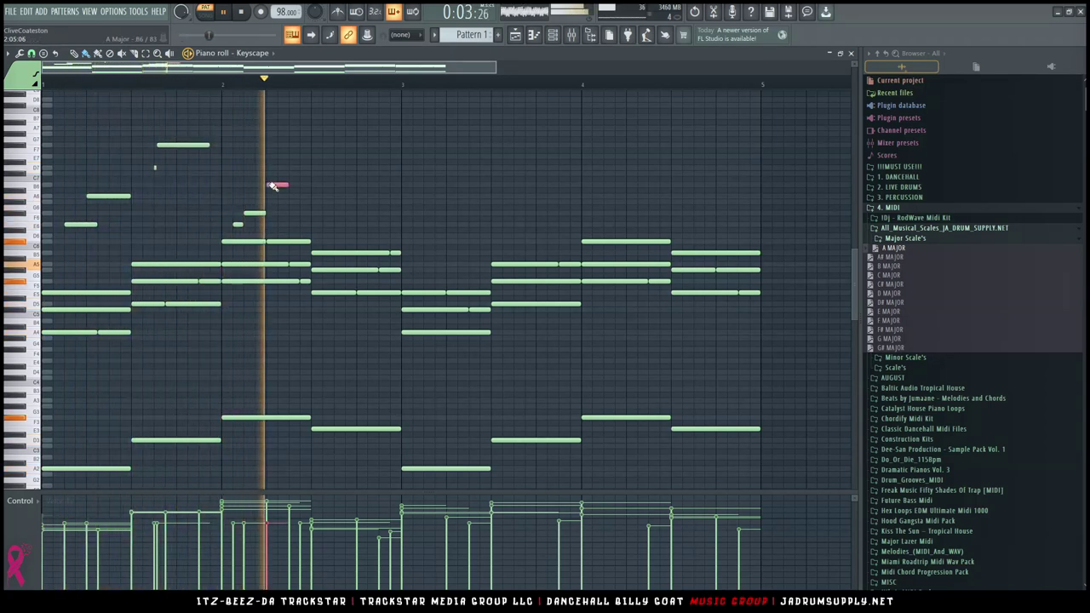
drag(278, 184, 284, 185)
click(303, 185)
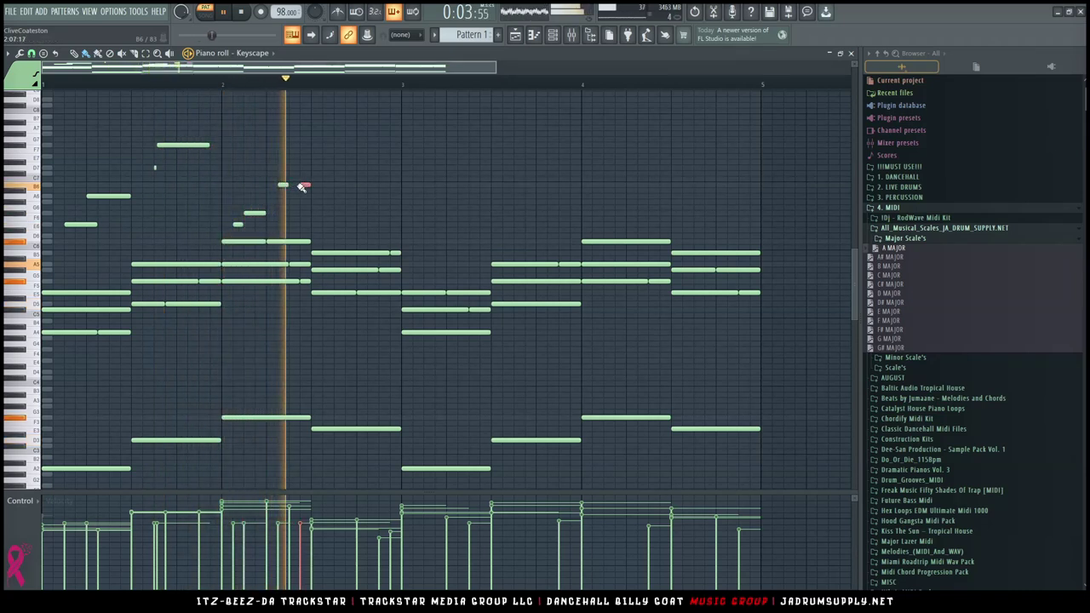
right_click(304, 185)
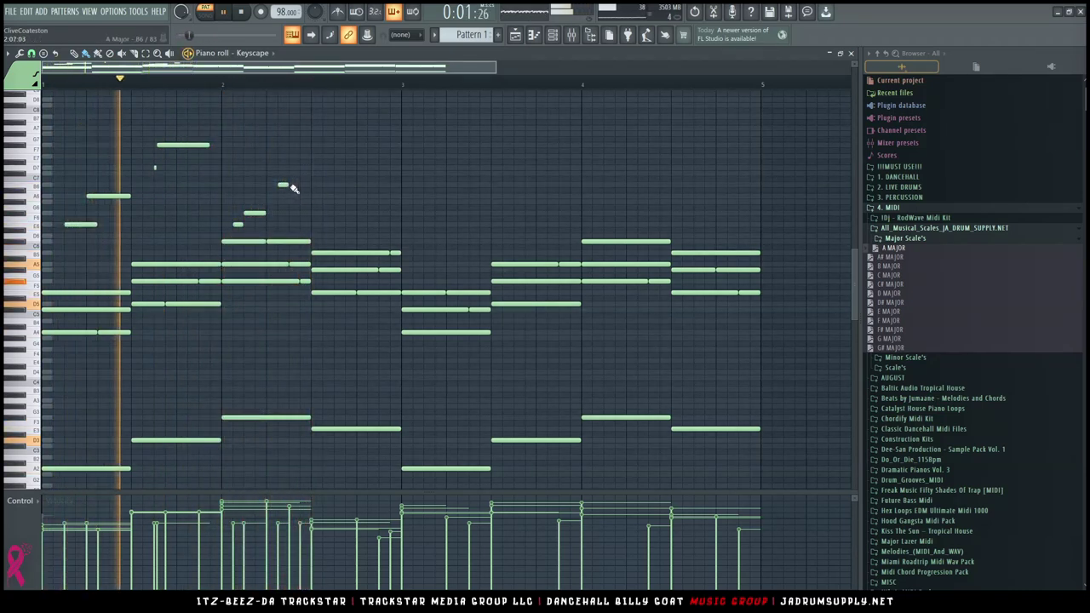
drag(287, 185, 307, 185)
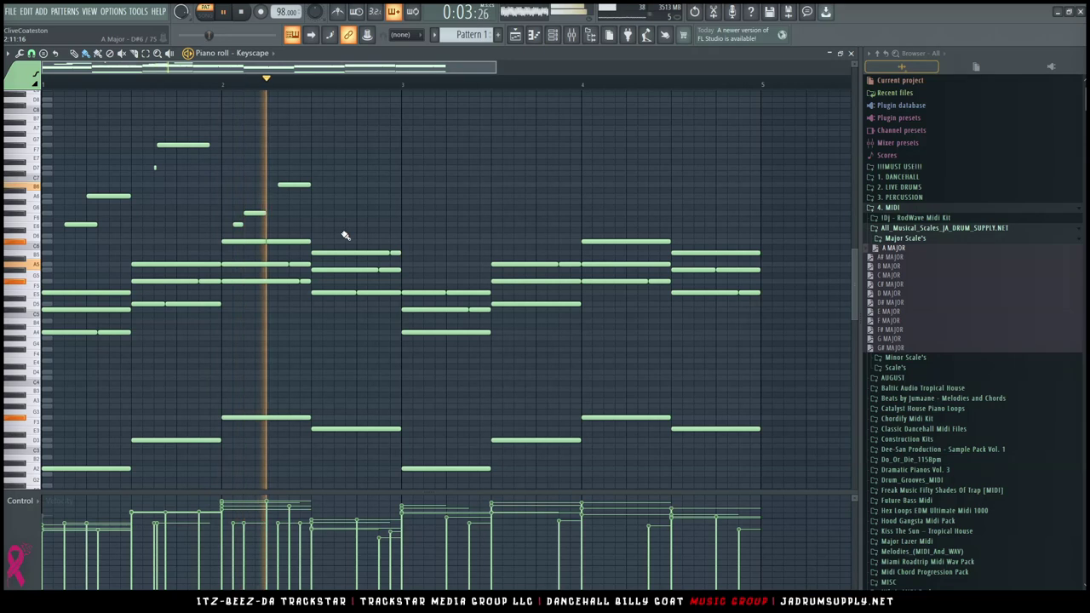
Restart playback and add a three-step G#6 from the ninth step of bar 2 and a two-step C#7 from the thirteenth
key(space)
key(space)
click(315, 204)
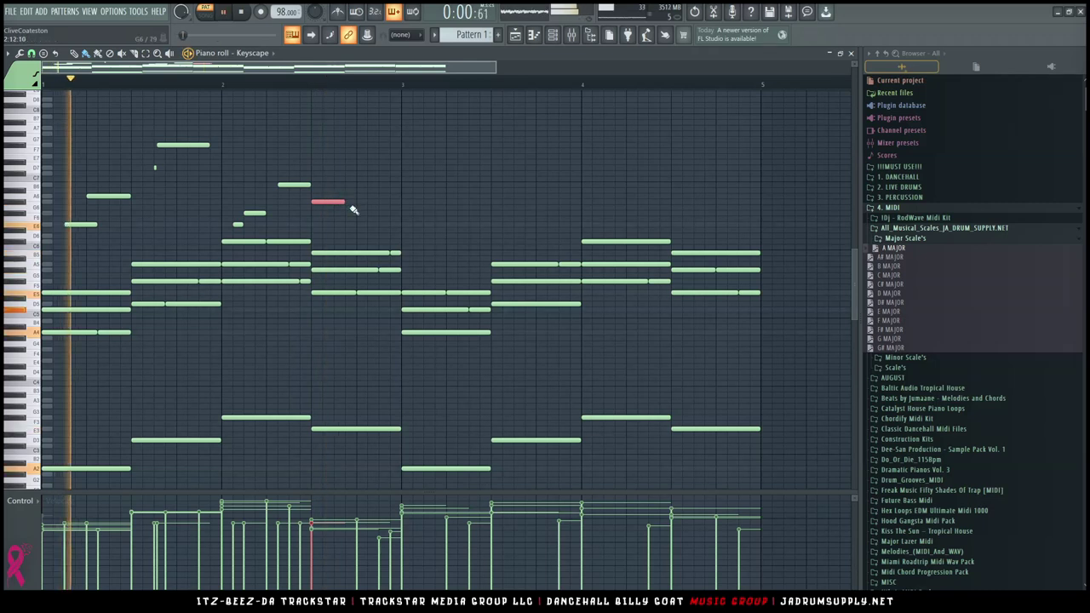
click(361, 174)
drag(385, 174, 378, 175)
key(space)
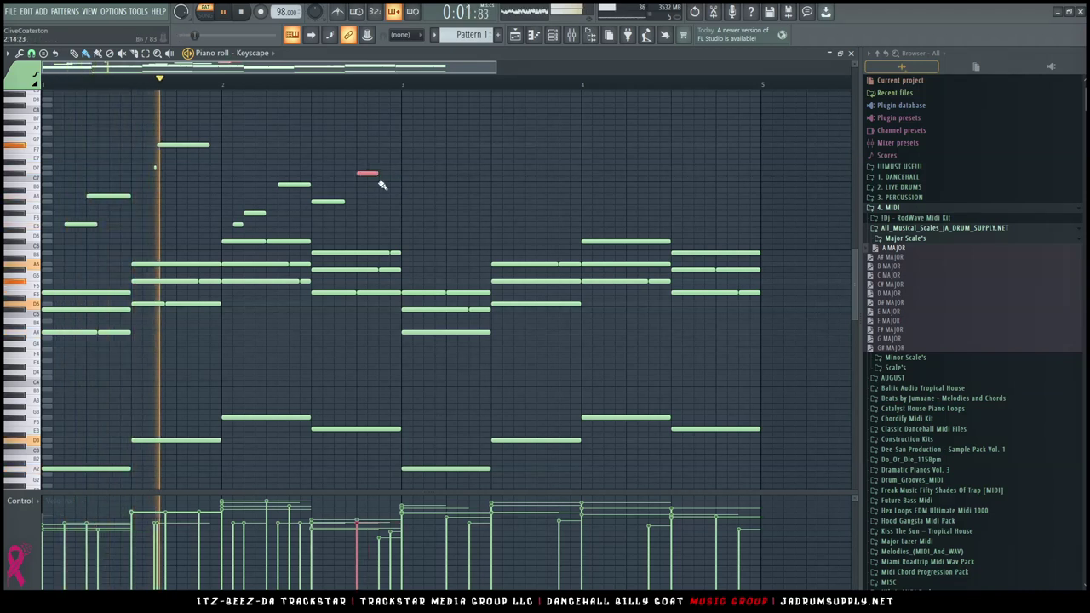
Finish bar 2's melody with a two-step B6 from the fifteenth step and a one-step G#6 on the sixteenth
click(383, 184)
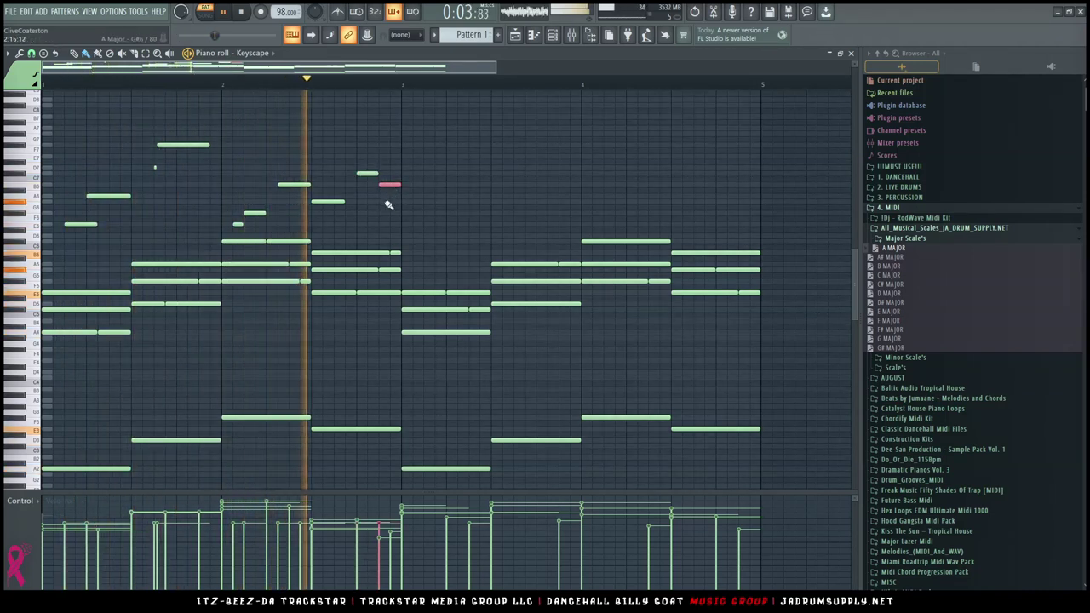
click(392, 202)
key(space)
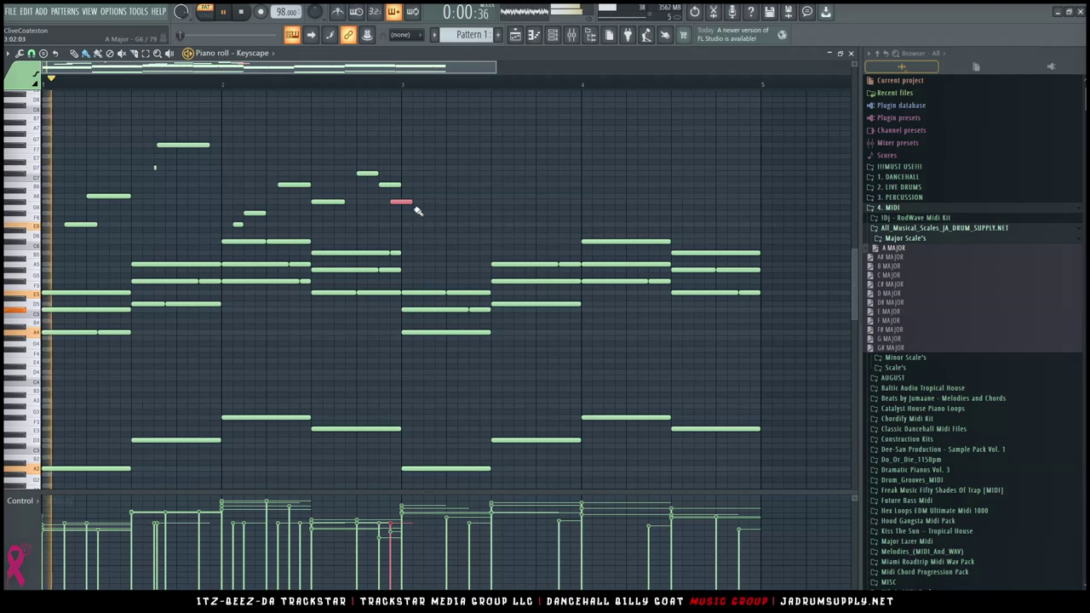
drag(410, 202, 400, 202)
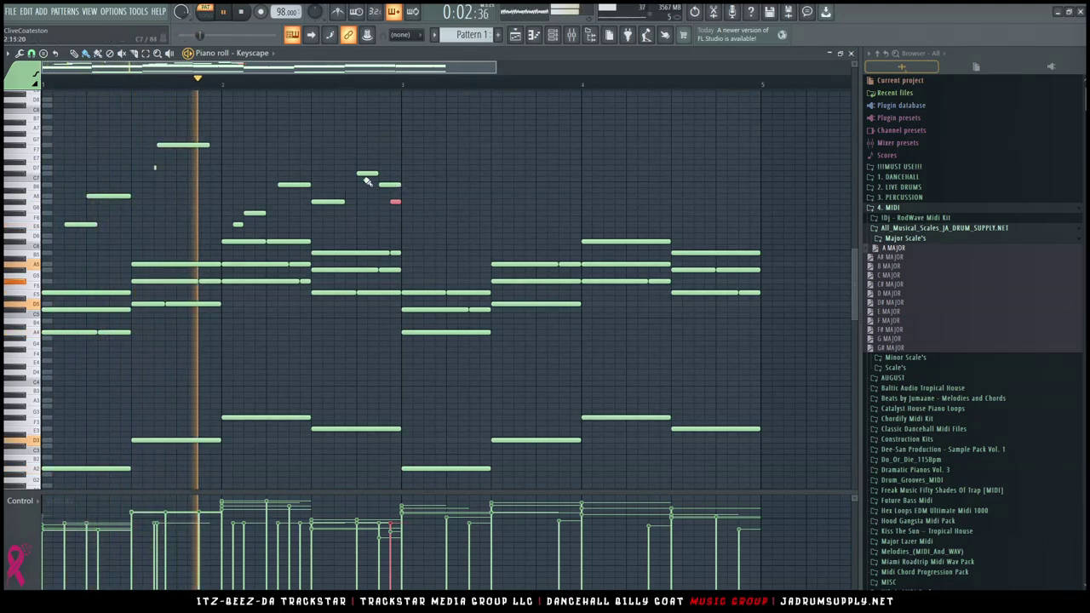
Copy the whole two-bar high melody into bars 3 and 4, above the repeated progression
drag(428, 237, 89, 130)
key(space)
drag(101, 199, 426, 226)
ctrl+click(445, 232)
Add one-step G#6, E6, G#6, A6 and D7 notes on steps 4 and 9–12 of bar 3, with a four-step F#7 from step 13
click(438, 203)
click(496, 224)
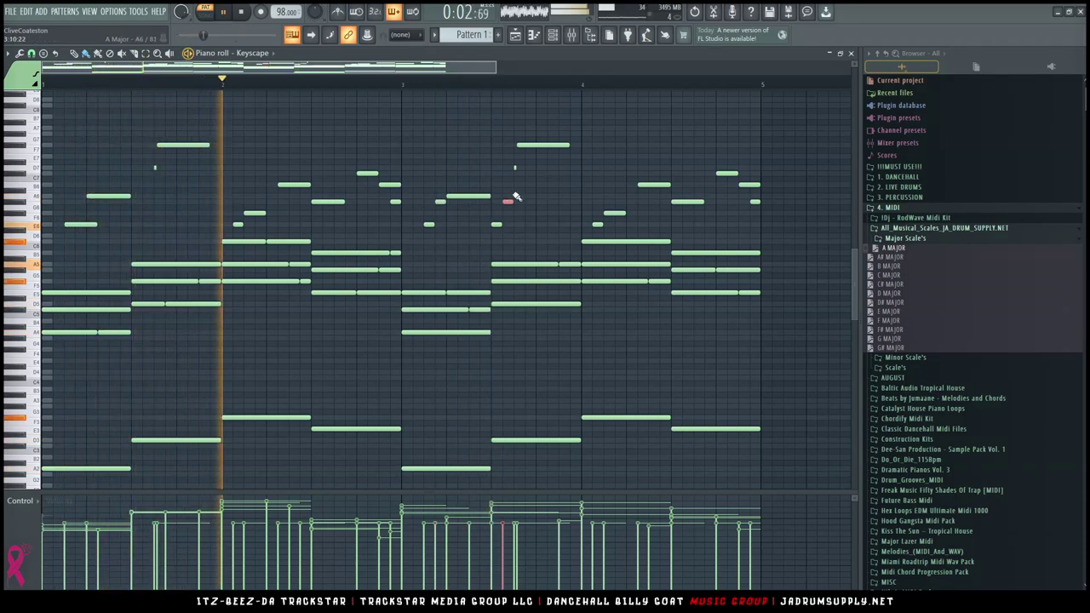
click(519, 197)
click(529, 167)
click(540, 147)
drag(545, 146, 580, 147)
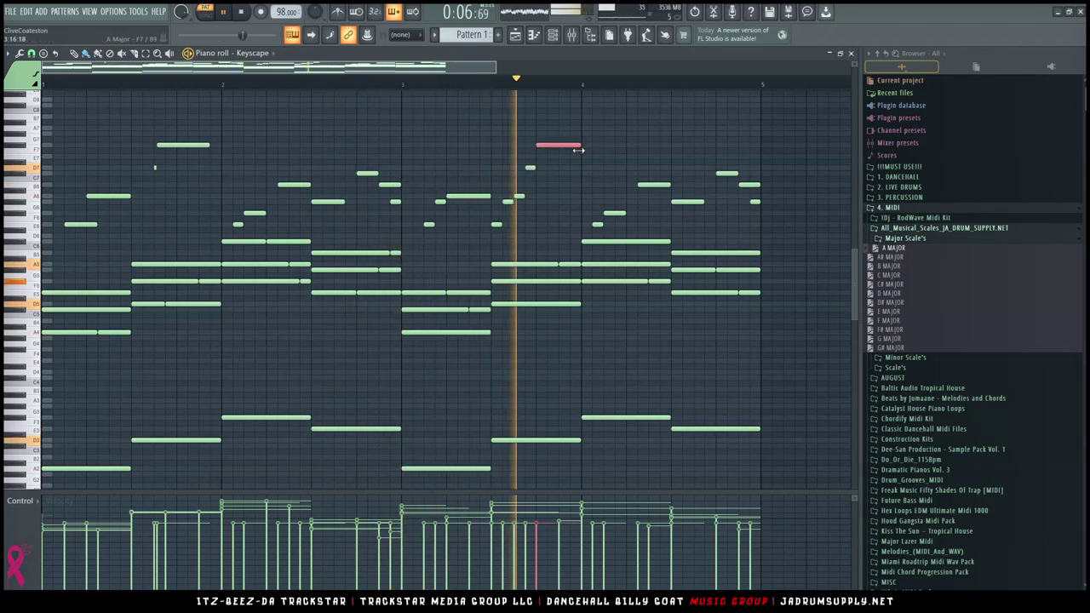
End bar 3 with two-step F#7 and D7 notes, and raise its eleventh-step note to C#7
key(space)
click(562, 167)
mouse_move(578, 145)
mouse_down()
mouse_move(556, 145)
mouse_move(581, 167)
mouse_up()
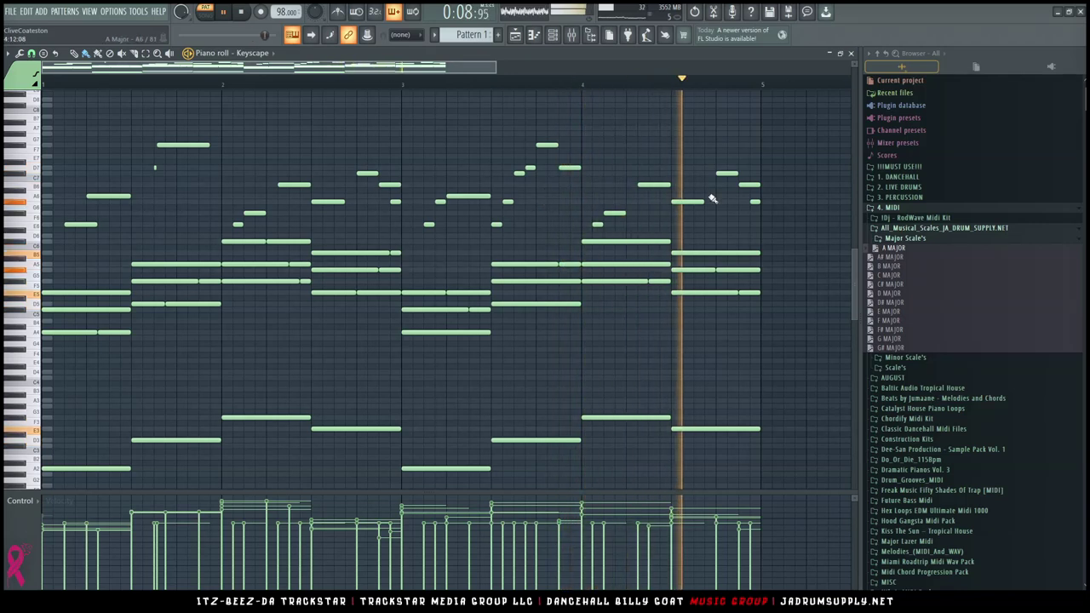
Fill the twelfth step of bar 4 with a melody note chopped into two half-step notes, pitched A6 and B6
scroll(712, 123, up, 3)
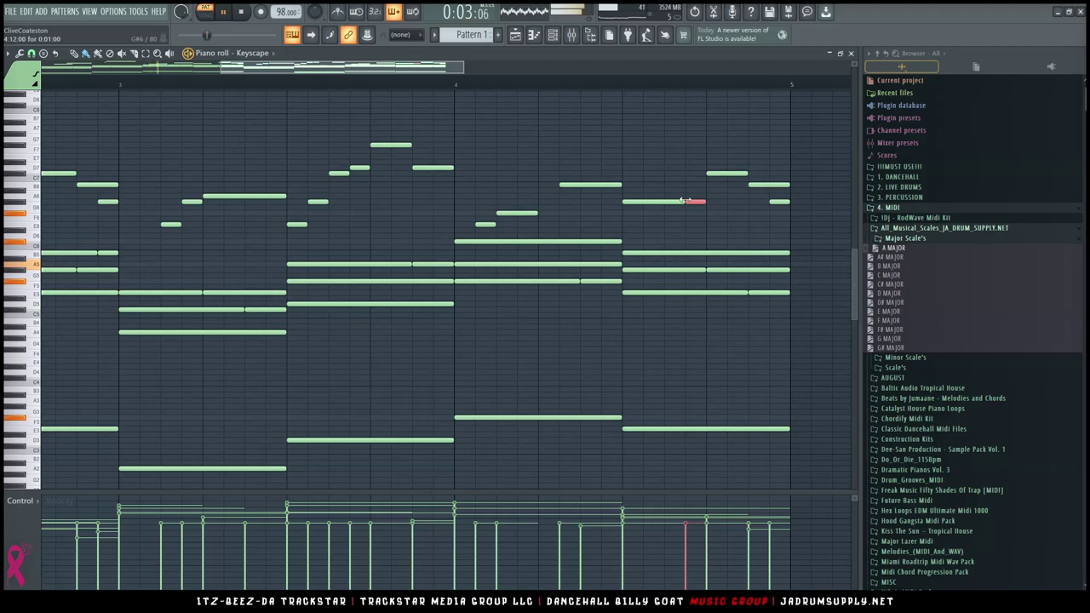
key(alt+u)
key(Escape)
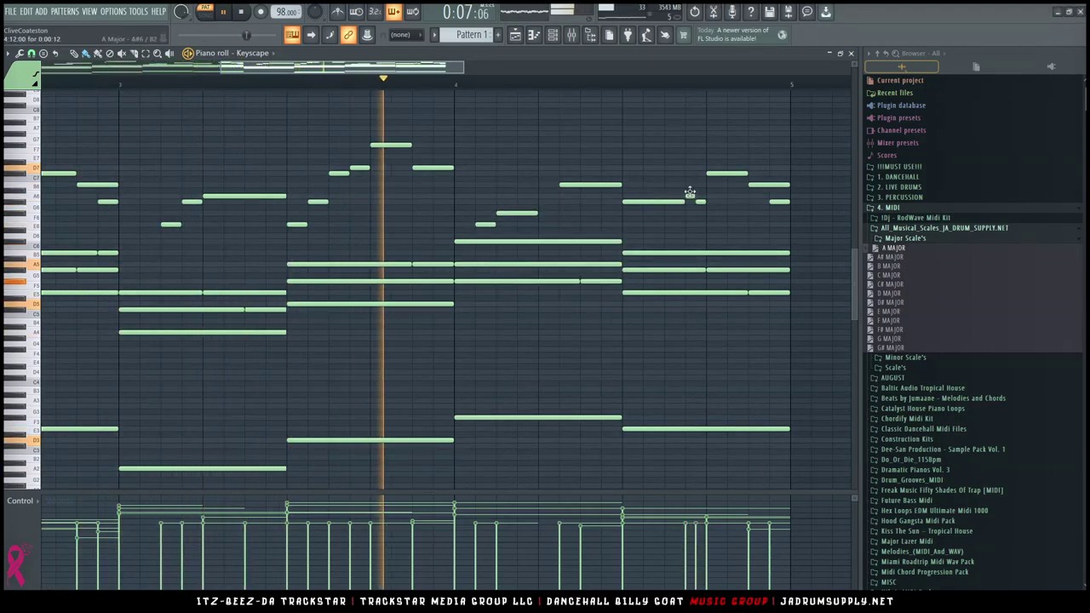
click(702, 184)
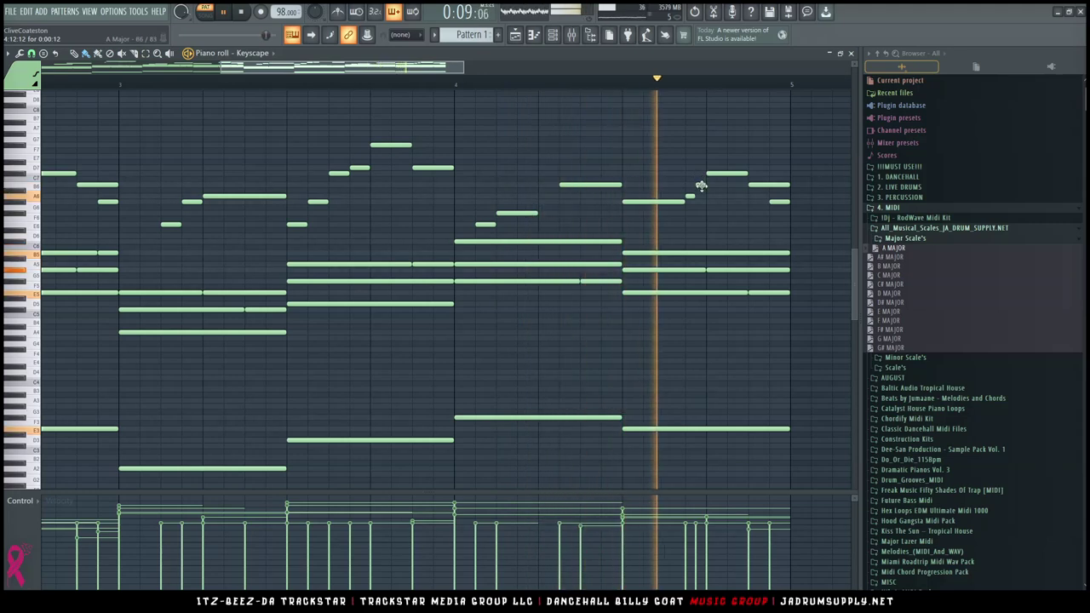
Select all the high melody notes across the four bars and randomize their velocities
scroll(463, 79, down, 3)
scroll(462, 78, down, 2)
key(space)
drag(335, 220, 43, 138)
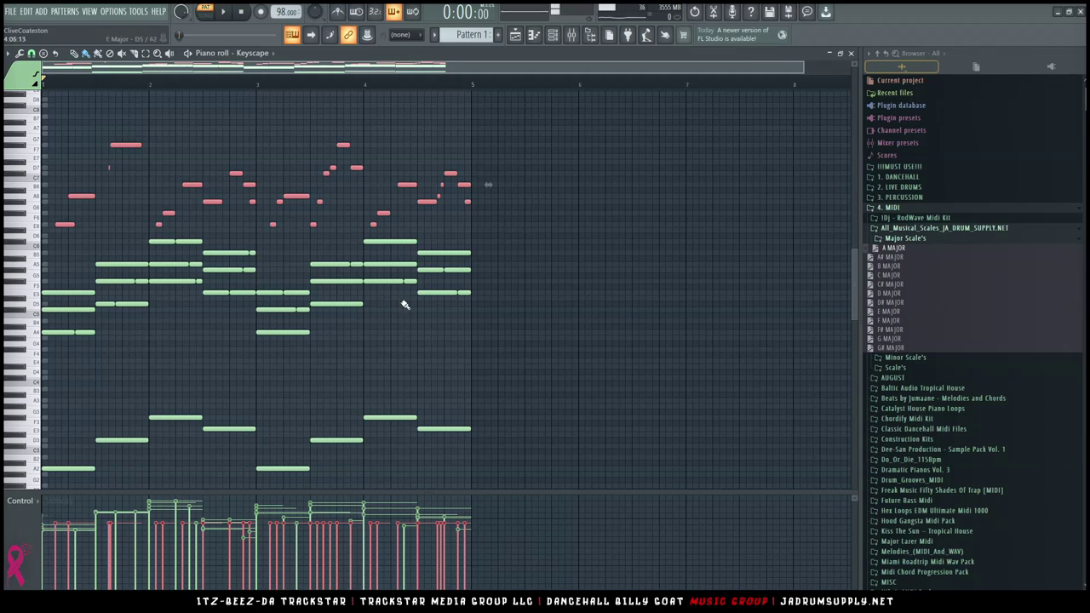
key(alt+r)
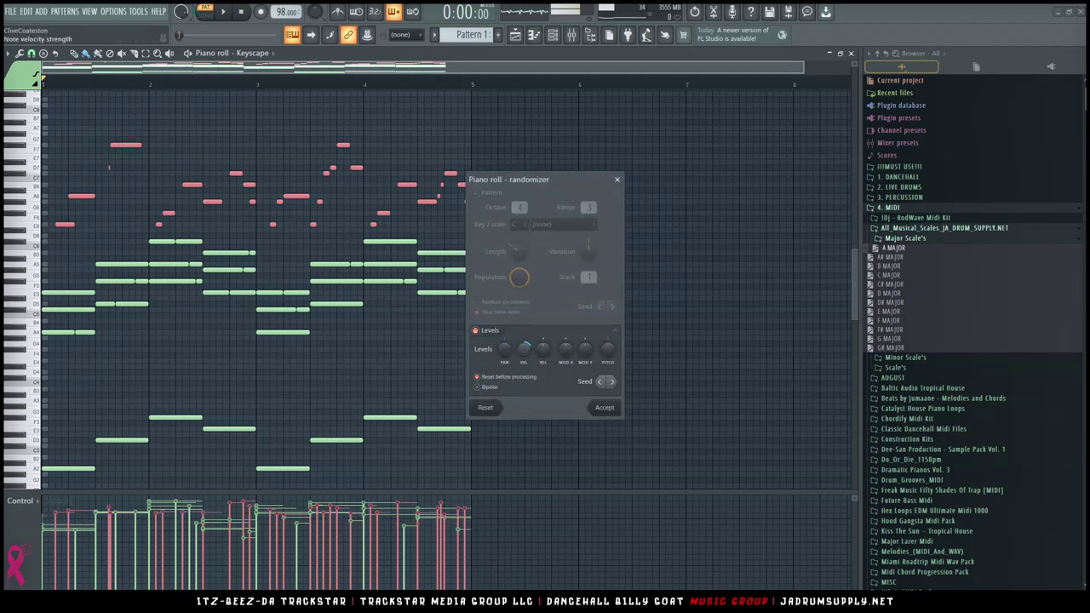
click(605, 407)
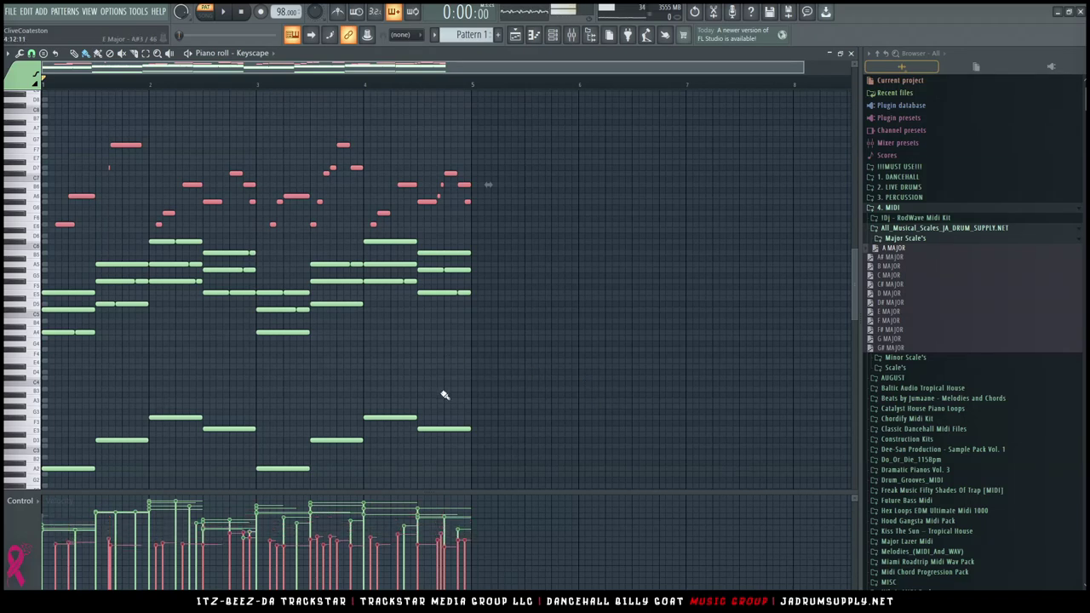
Replay the progression and delete the short D7 grace note before F#7 in bar 1
scroll(426, 375, up, 2)
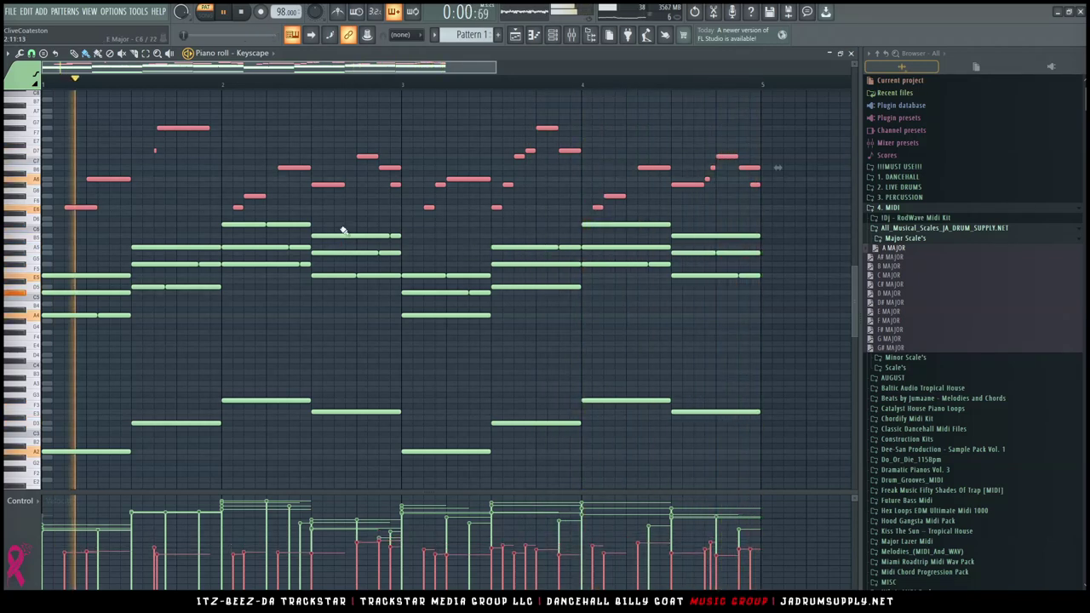
scroll(342, 231, down, 2)
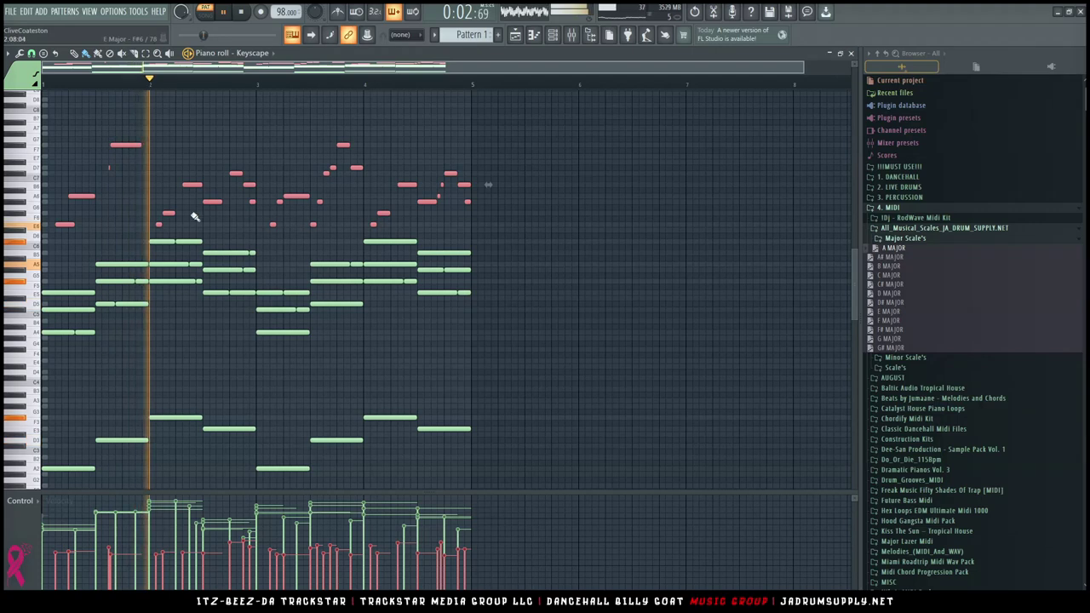
right_click(109, 168)
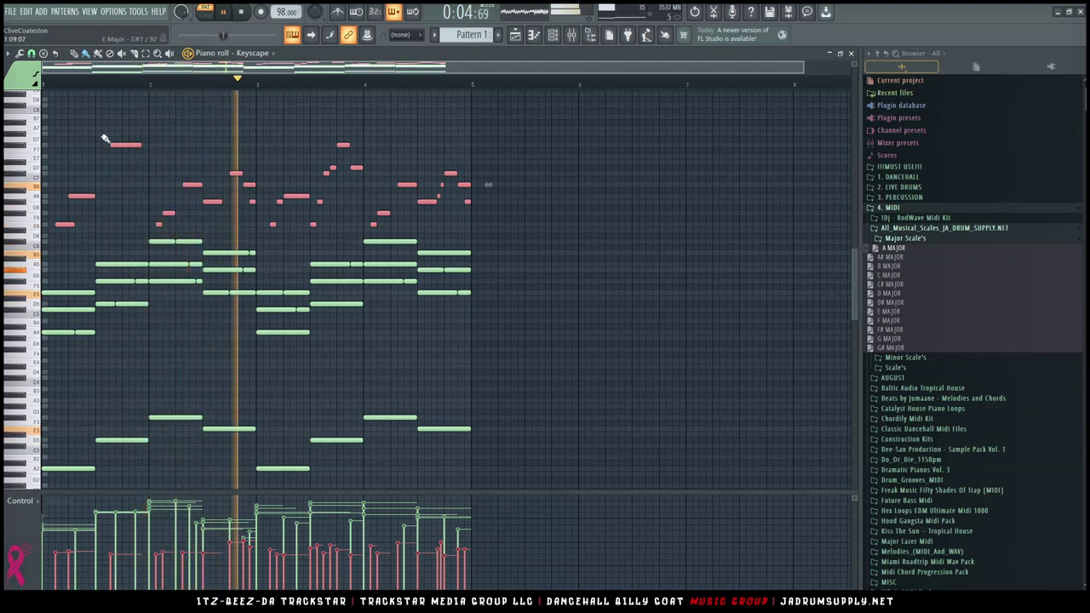
drag(109, 145, 105, 146)
key(ctrl+d)
drag(108, 146, 117, 146)
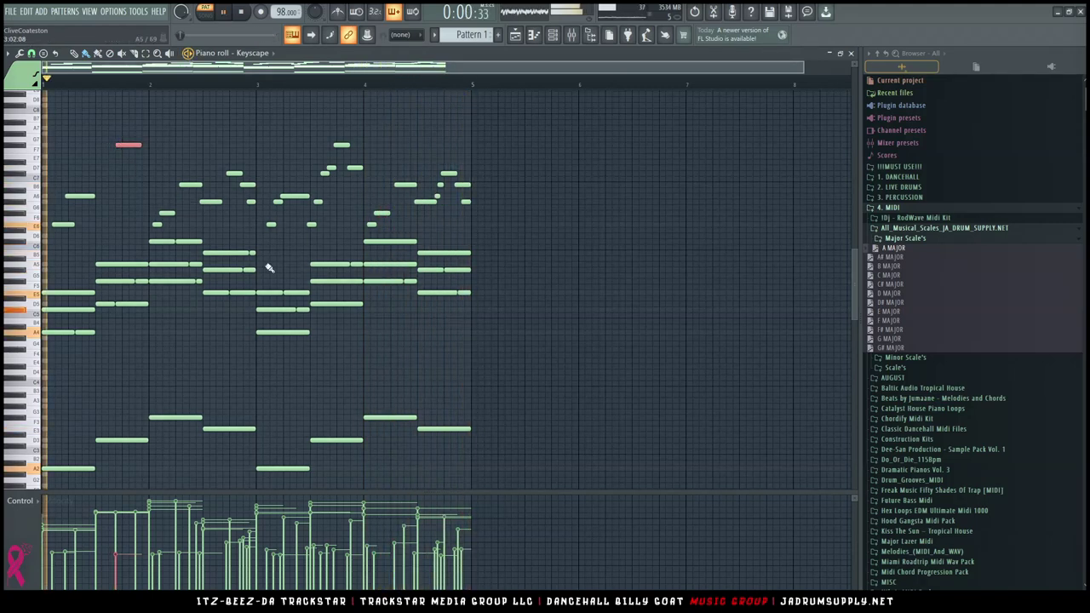
ctrl+scroll(269, 268, up, 3)
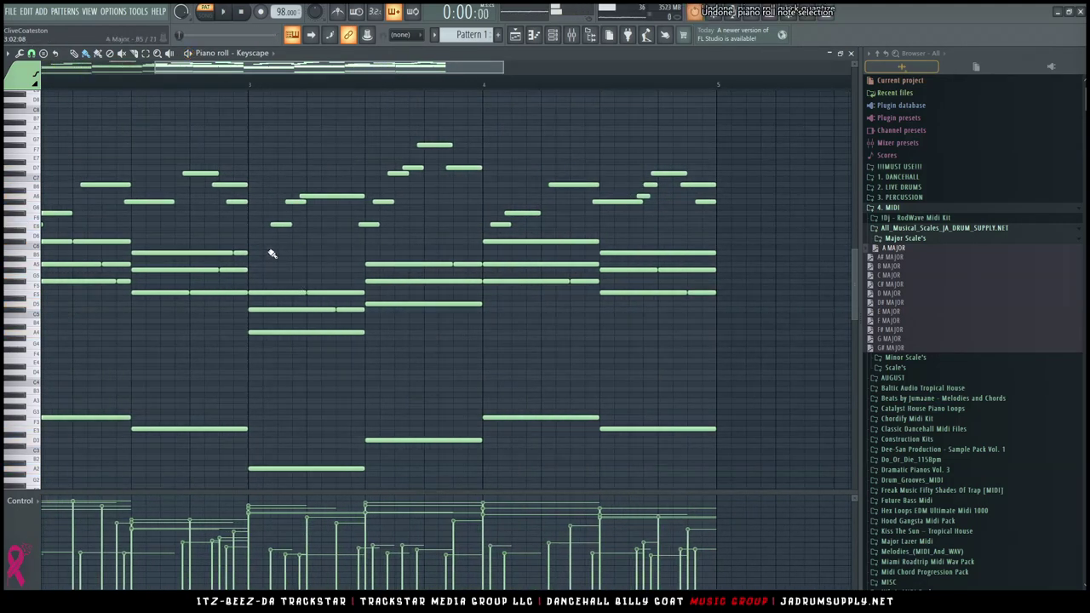
key(ctrl+alt+z)
Replay the pattern and quantize only bar 1's F#7 melody note so it starts on the eleventh step
key(ctrl+d)
key(space)
ctrl+scroll(303, 189, down, 3)
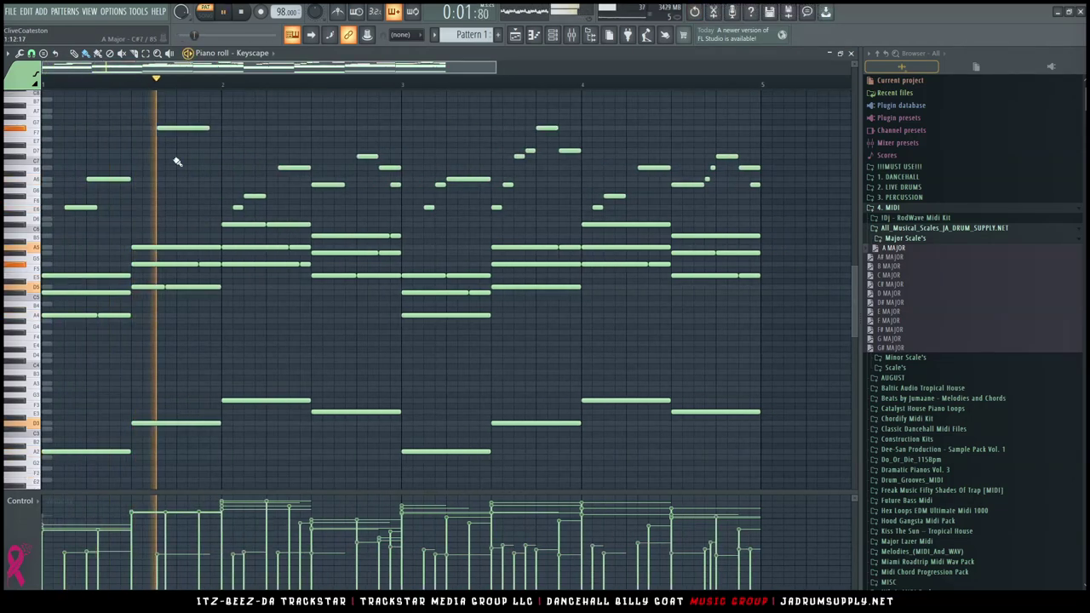
ctrl+click(177, 128)
key(ctrl+q)
key(ctrl+d)
ctrl+scroll(372, 111, down, 1)
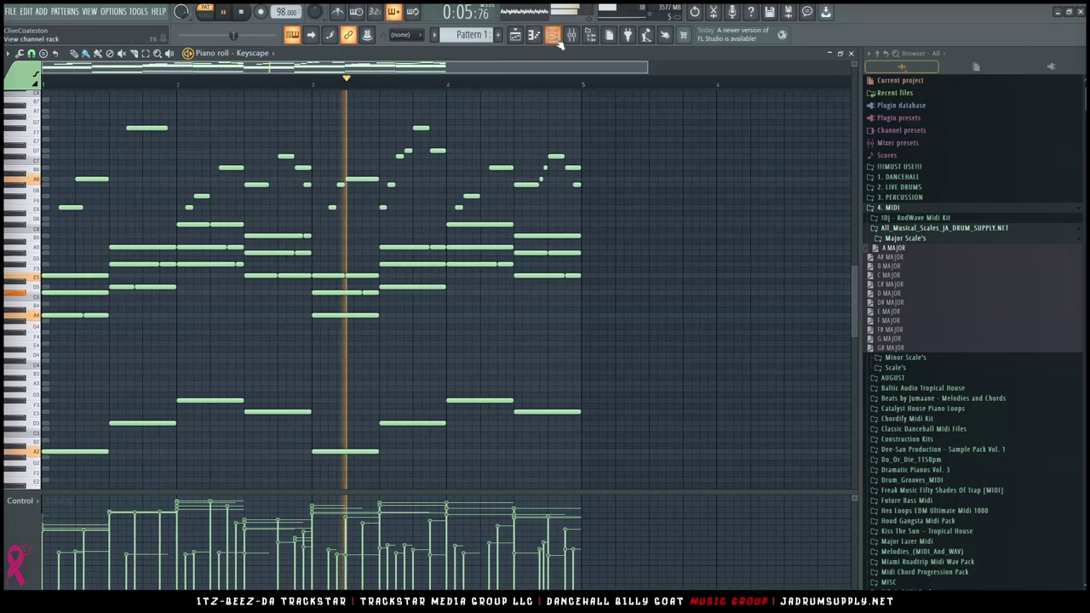
Add an Xpand!2 instrument channel and load Spiccato Strings Up+ from the 014 Strings category into part A
click(555, 38)
click(375, 146)
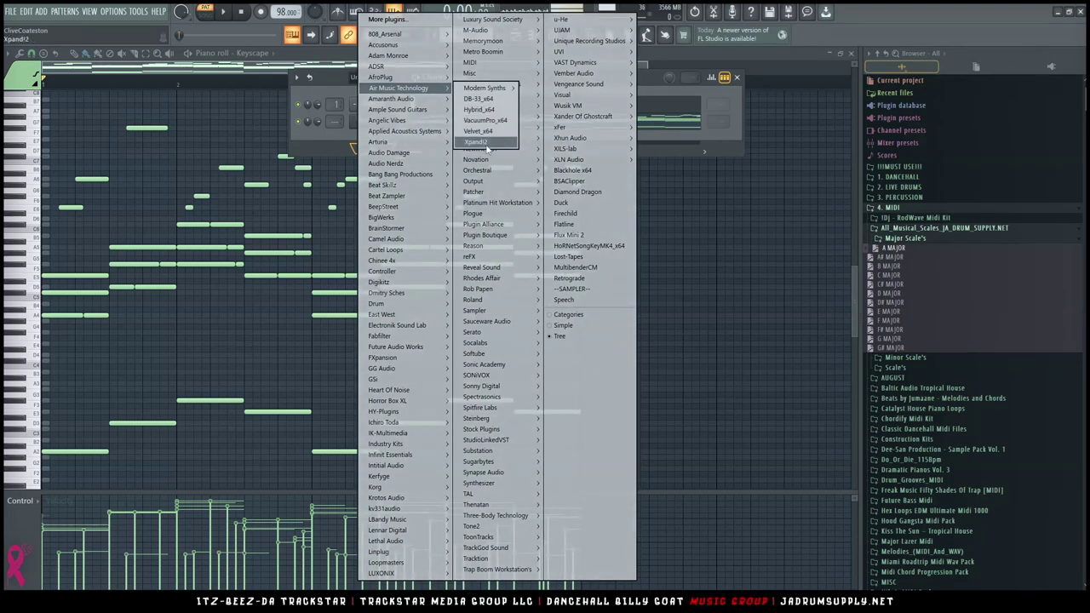
click(486, 142)
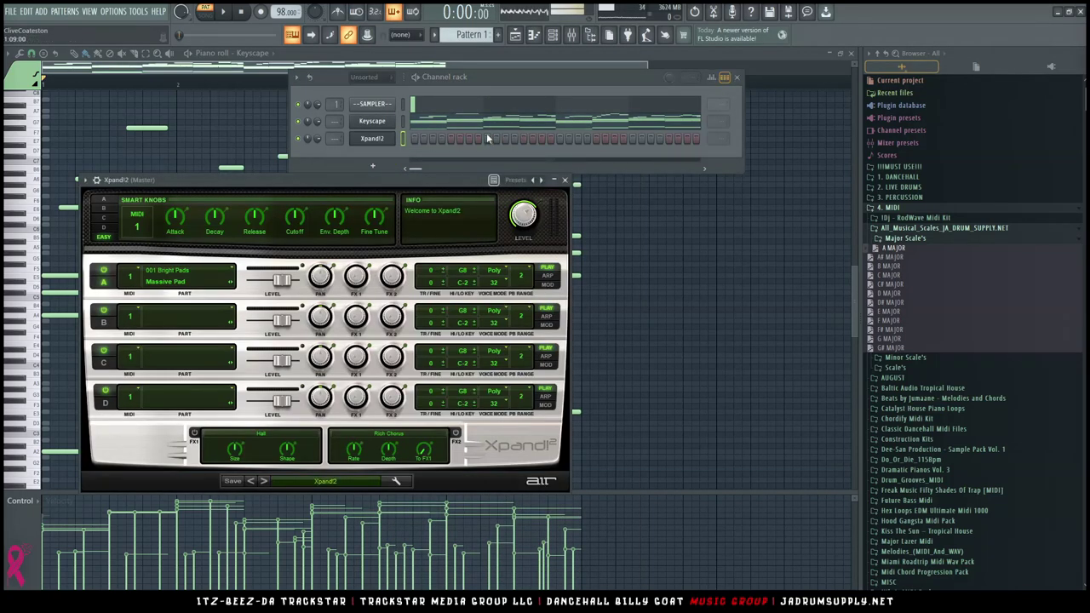
click(170, 285)
mouse_move(195, 413)
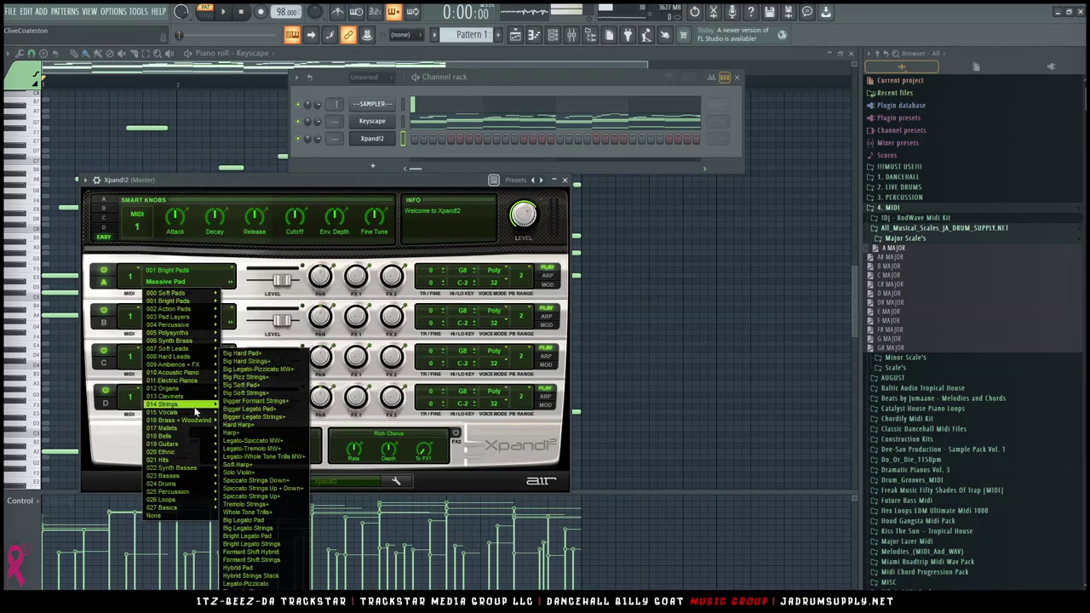
click(273, 497)
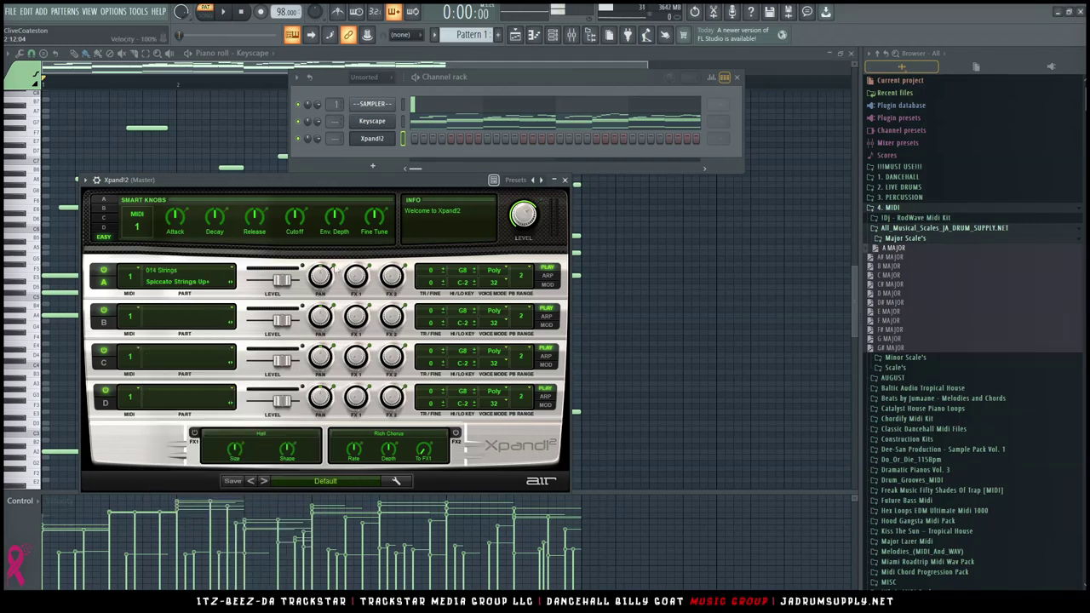
Copy the opening chord and bass notes of Keyscape's first two bars, without the repeated hits, into Xpand!2
click(444, 128)
click(479, 122)
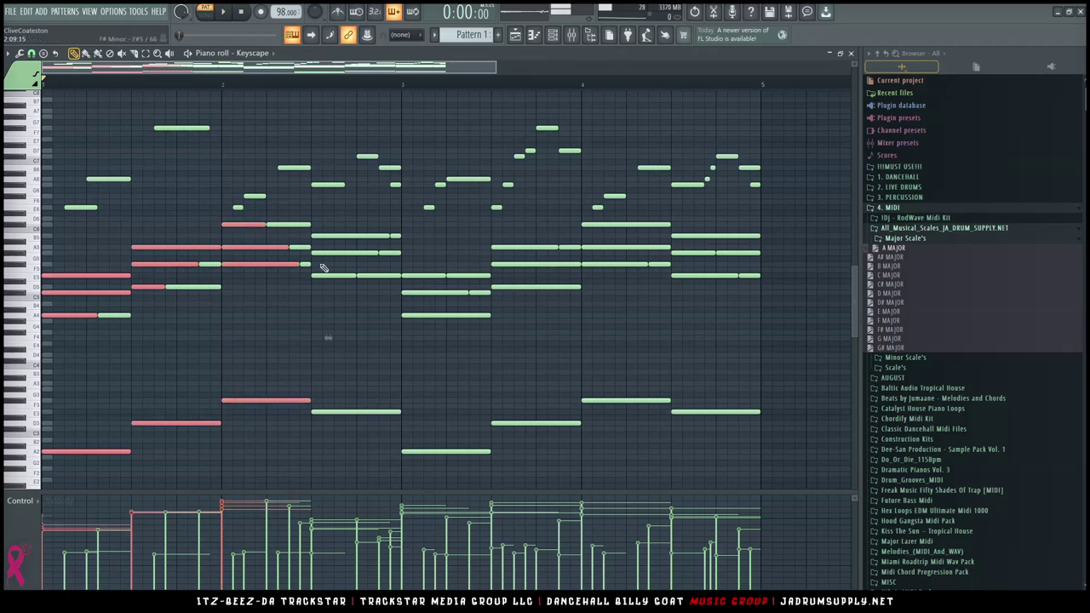
click(553, 34)
right_click(378, 143)
click(426, 140)
key(ctrl+v)
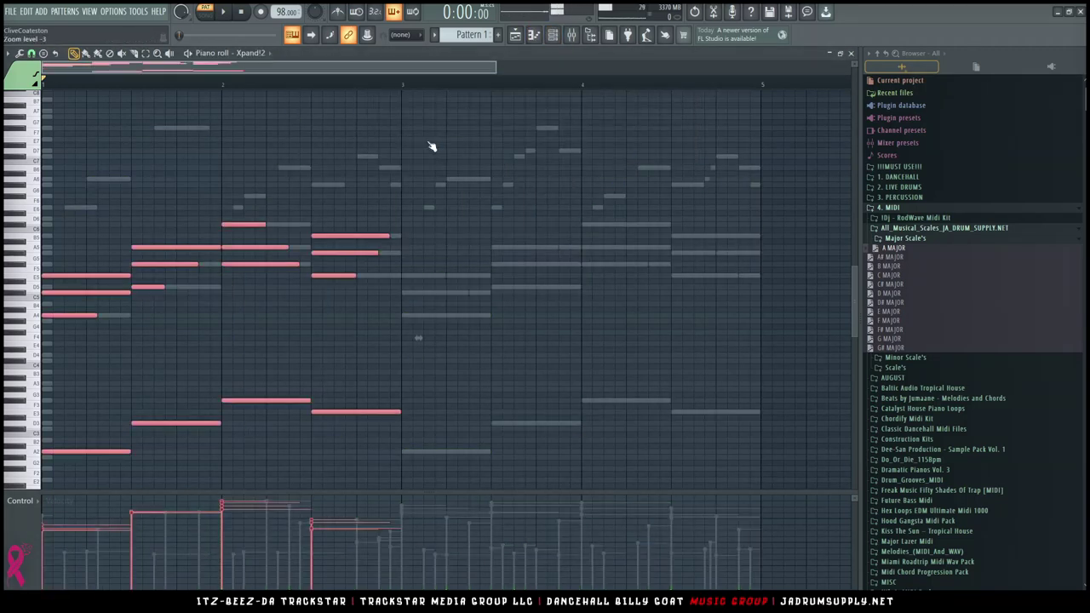
key(ctrl+d)
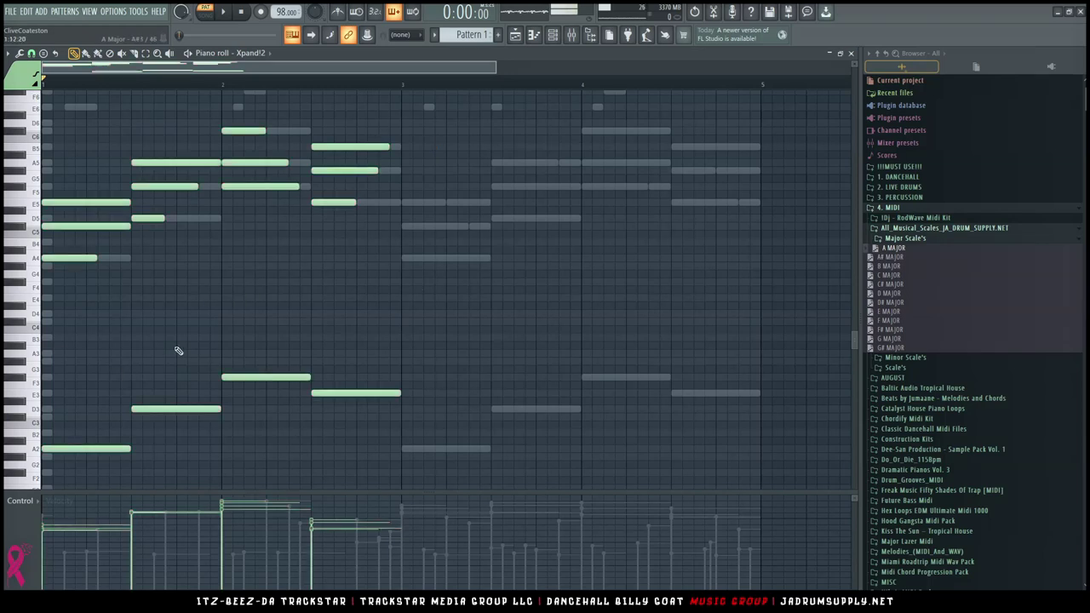
Slice the Xpand!2 chords into one-step stabs, delete the leftover tails and play the result
drag(268, 451, 40, 87)
drag(312, 148, 232, 147)
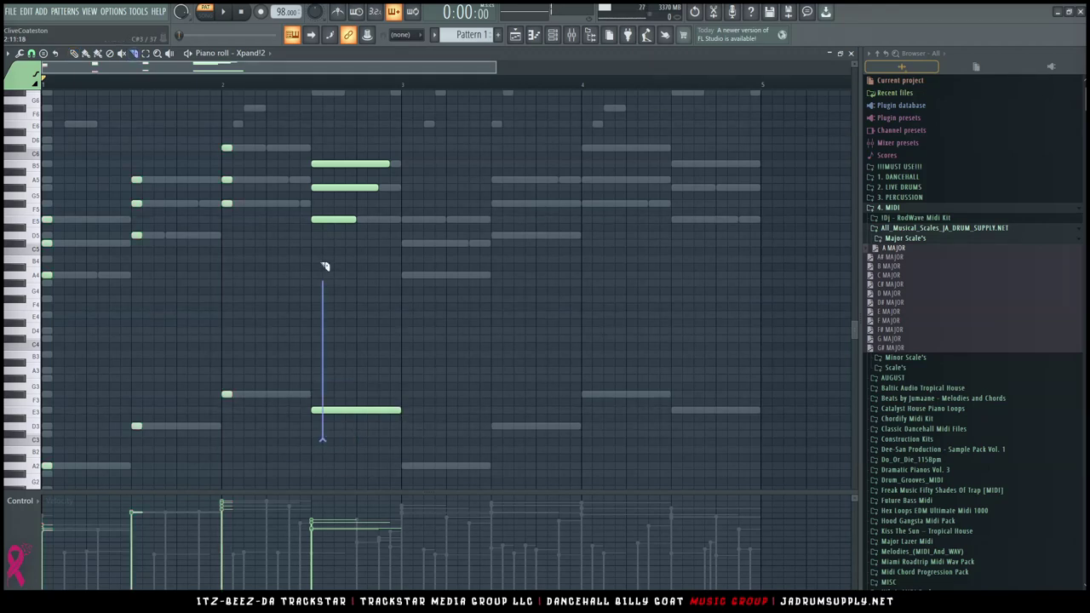
drag(338, 152, 426, 504)
key(Delete)
scroll(427, 477, up, 2)
key(space)
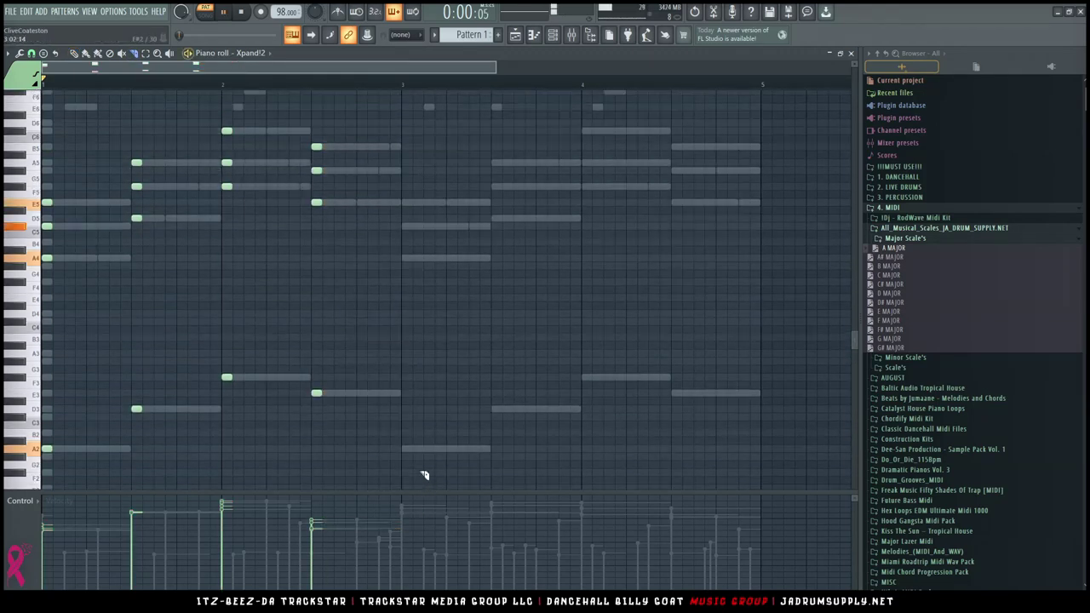
Repeat all the string stabs three and six steps after each chord start, and raise every stab's velocity to maximum
scroll(286, 391, down, 2)
drag(83, 438, 42, 139)
scroll(179, 349, up, 1)
key(space)
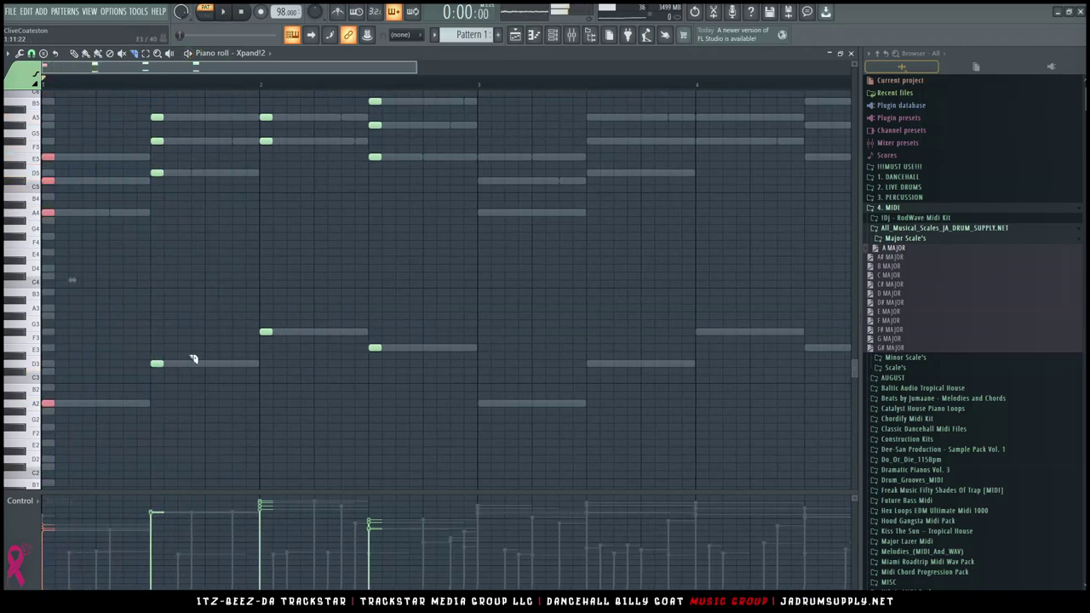
key(ctrl+a)
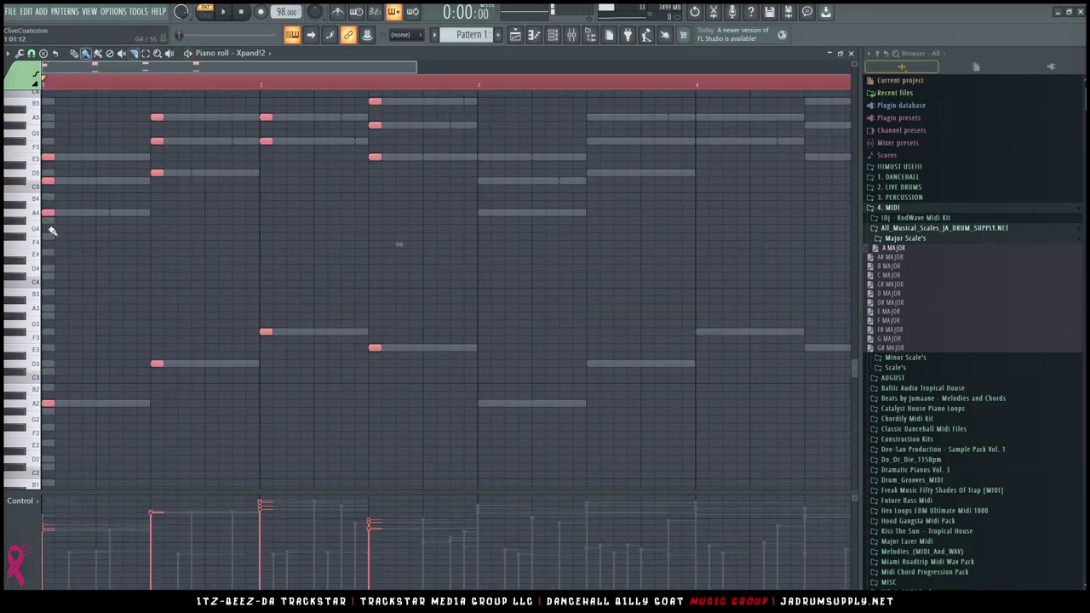
drag(89, 214, 131, 215)
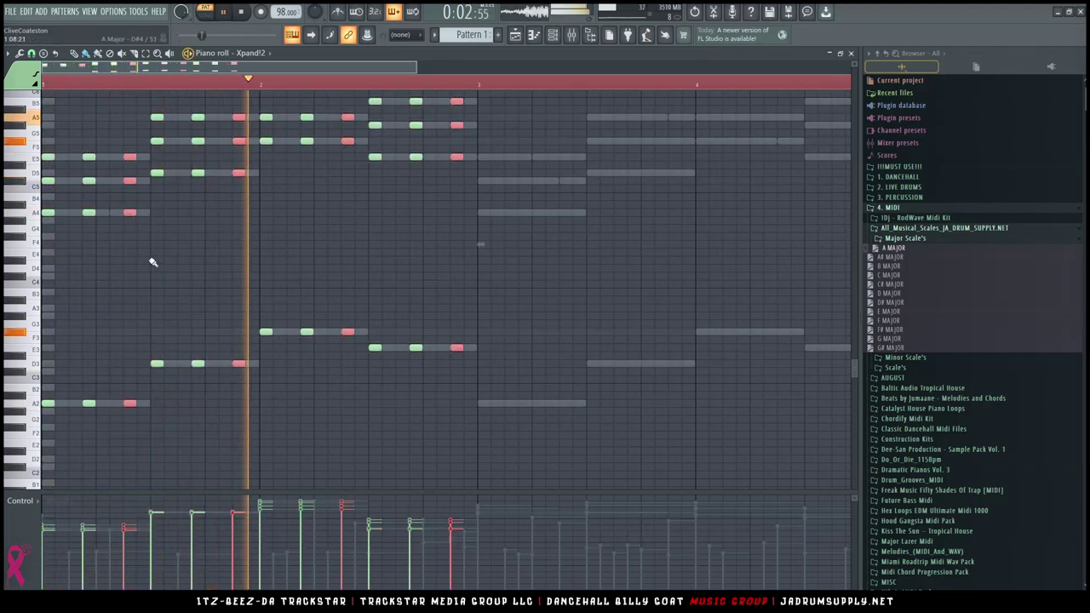
scroll(460, 294, up, 2)
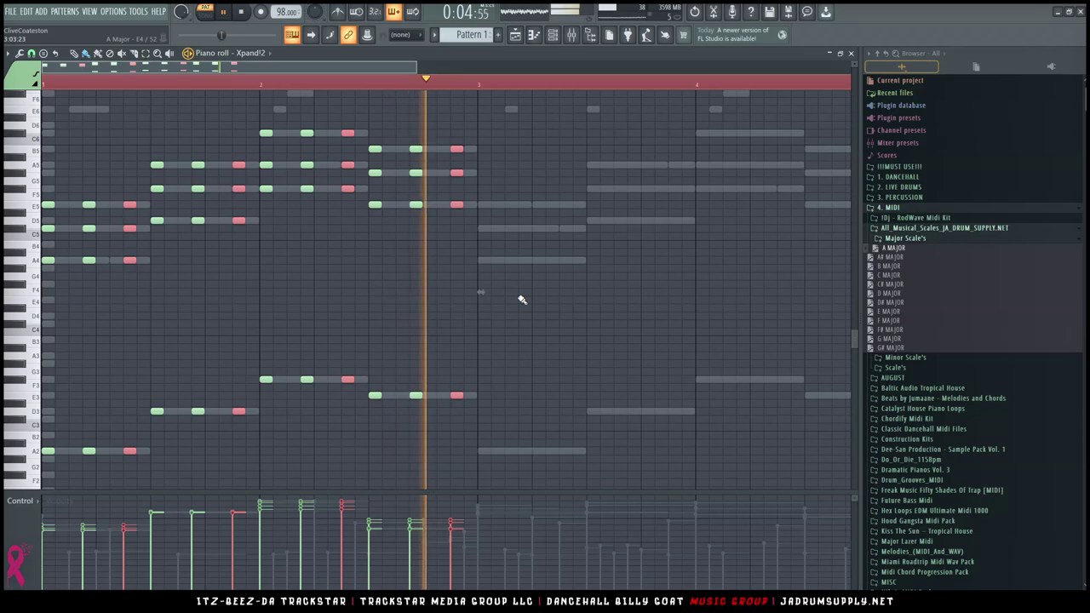
key(ctrl+a)
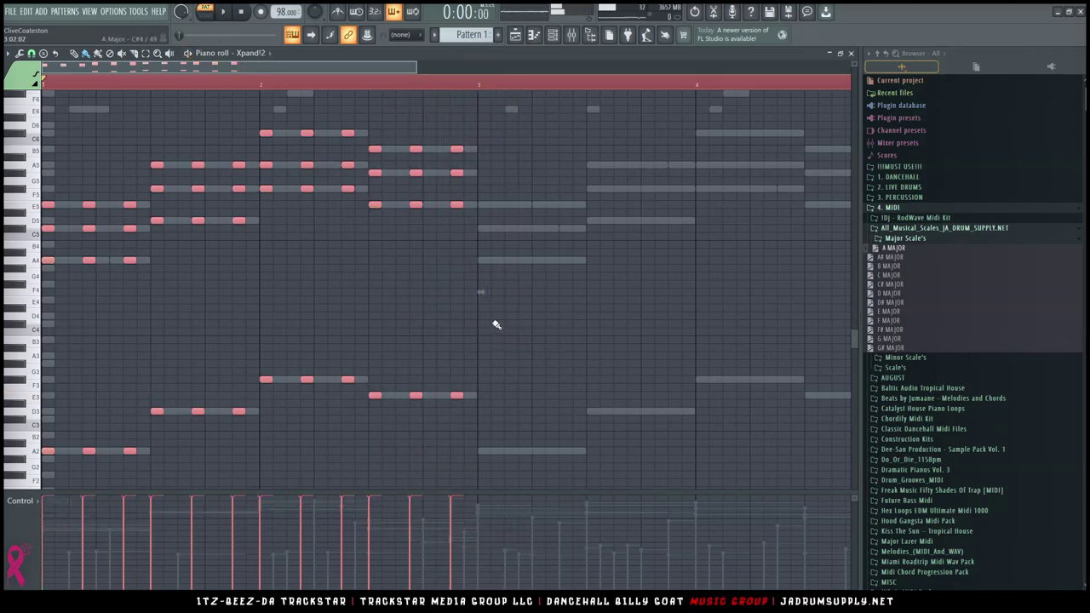
Try all the Xpand!2 string stabs one octave higher and play the result
scroll(490, 342, up, 5)
key(space)
scroll(498, 332, down, 3)
key(space)
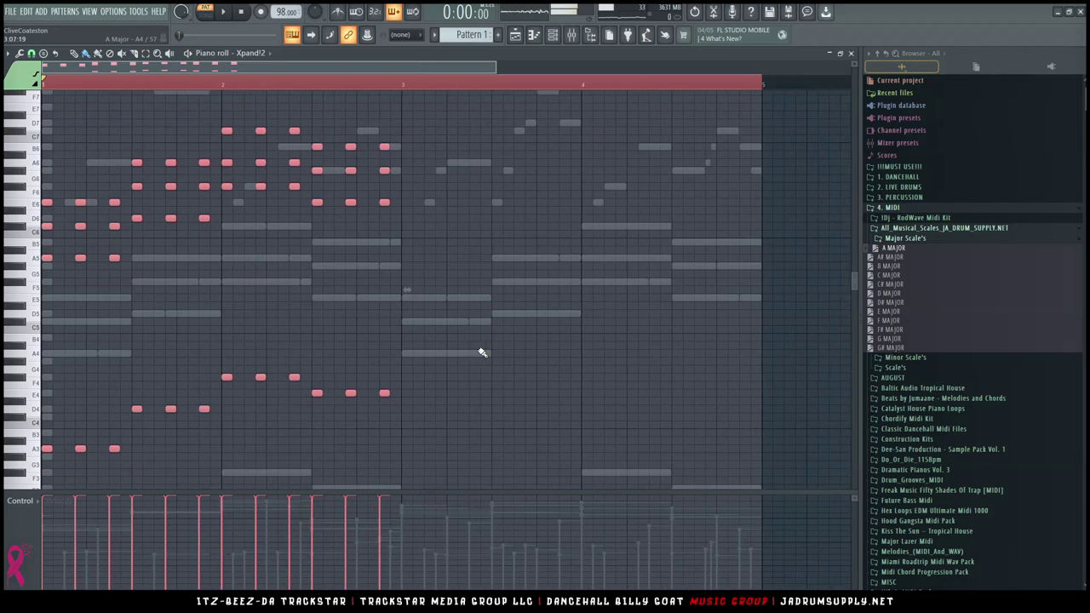
key(space)
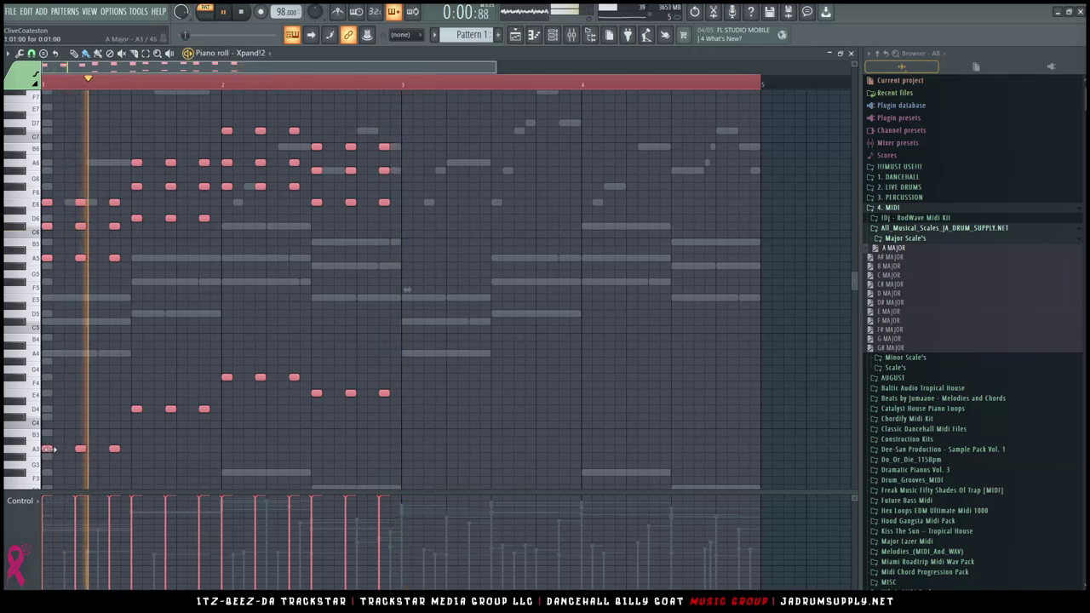
key(space)
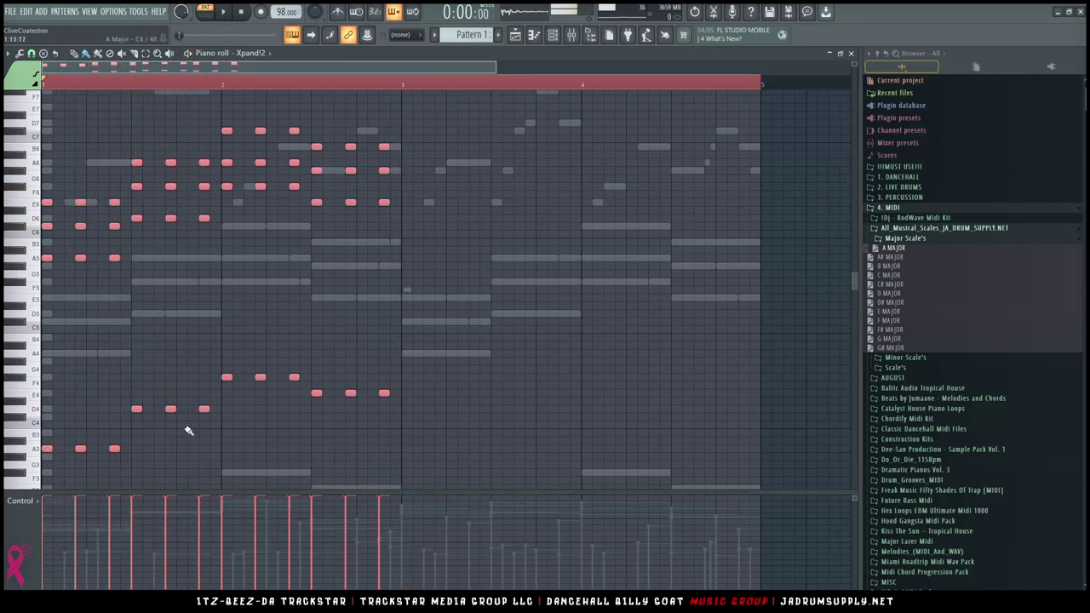
Undo the octave shift, velocity increase and both repeats of the string stabs, back to one stab per chord
key(ctrl+z)
scroll(184, 388, down, 5)
key(ctrl+z)
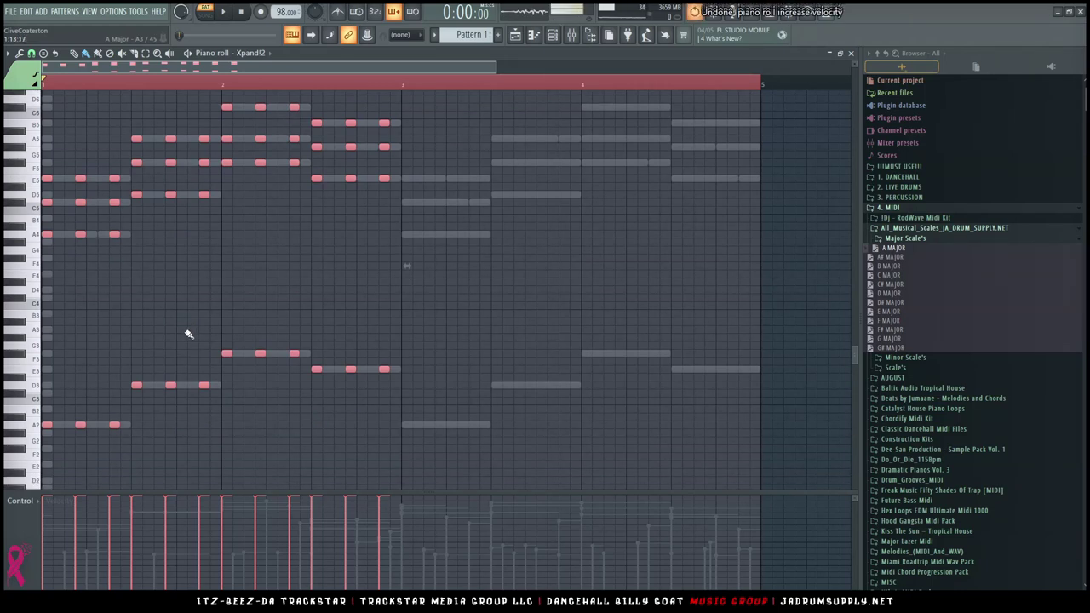
key(ctrl+z)
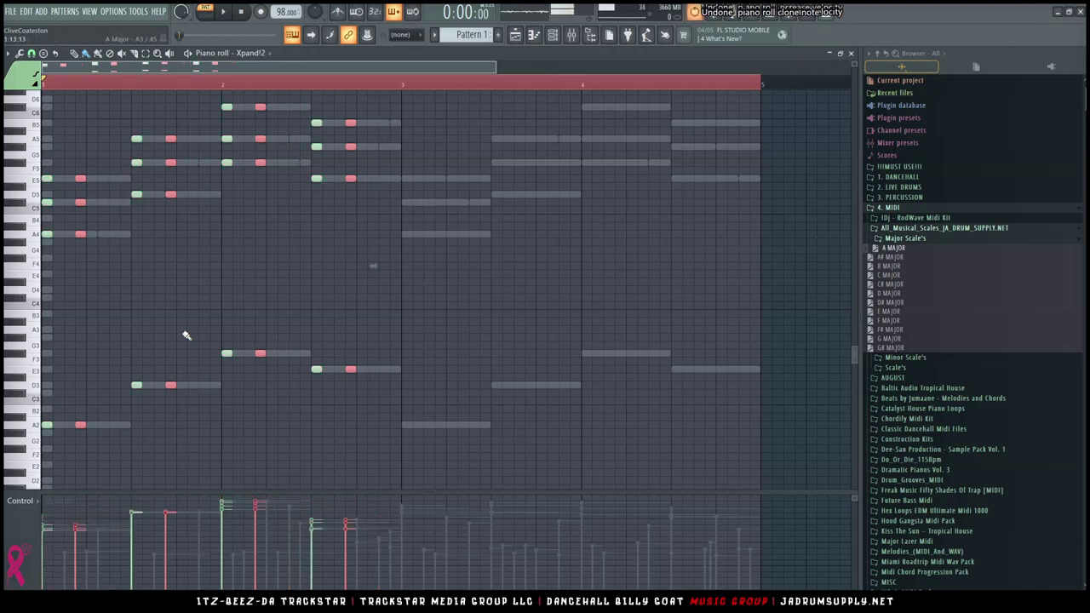
key(ctrl+z)
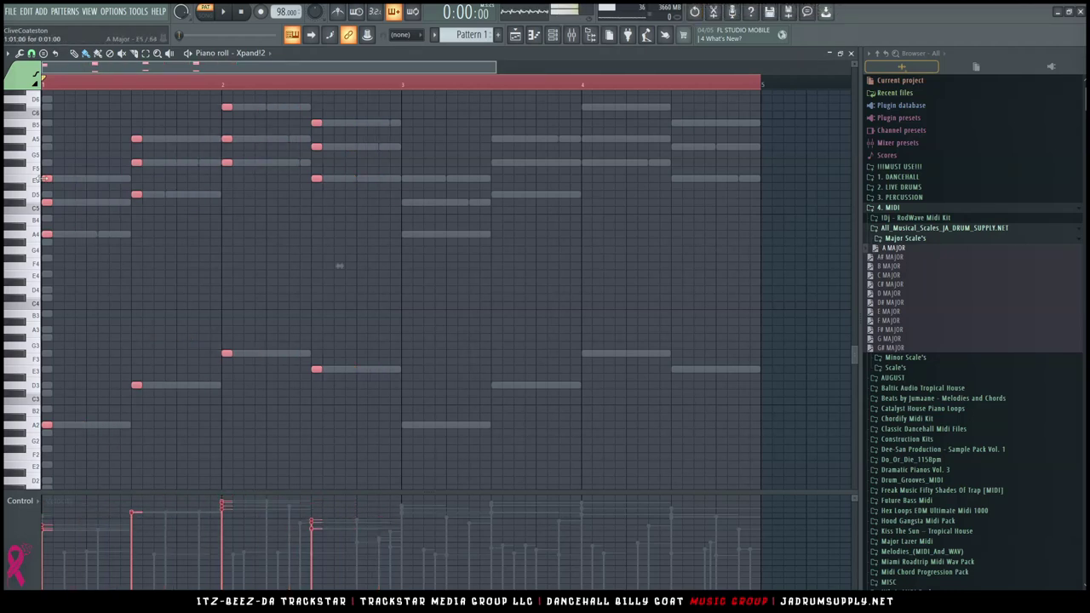
Repeat the string stabs every two steps for four hits per chord, and duplicate the two bars into bars 3 and 4
drag(48, 179, 113, 175)
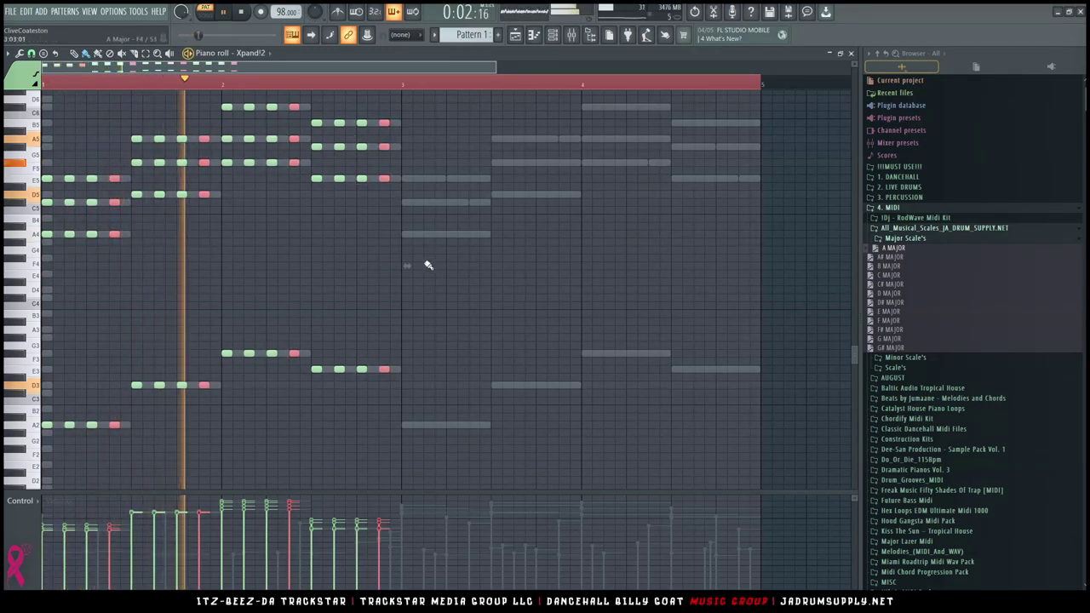
key(ctrl+a)
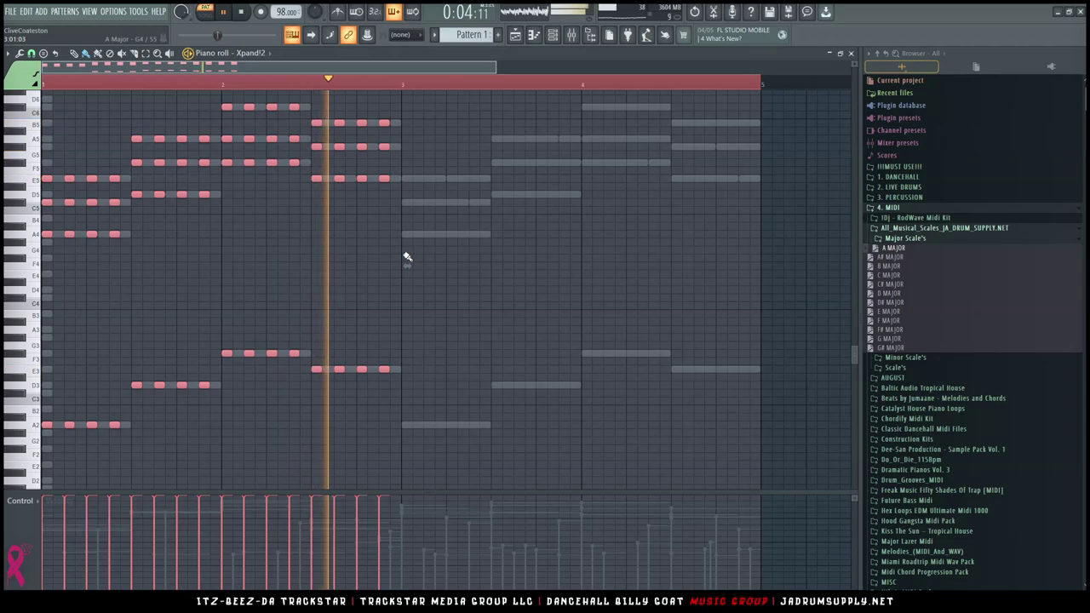
key(space)
key(space)
mouse_move(46, 425)
mouse_down()
mouse_move(443, 406)
mouse_move(412, 402)
mouse_up()
key(ctrl+d)
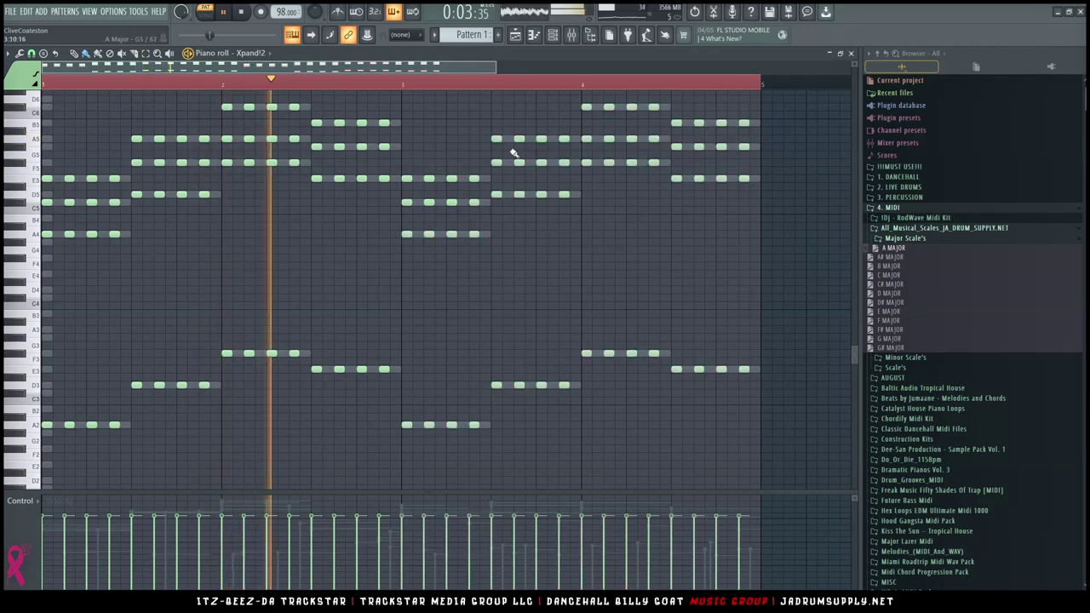
Add a reFX Nexus 3 instrument channel and lower the Xpand!2 channel's volume
key(F6)
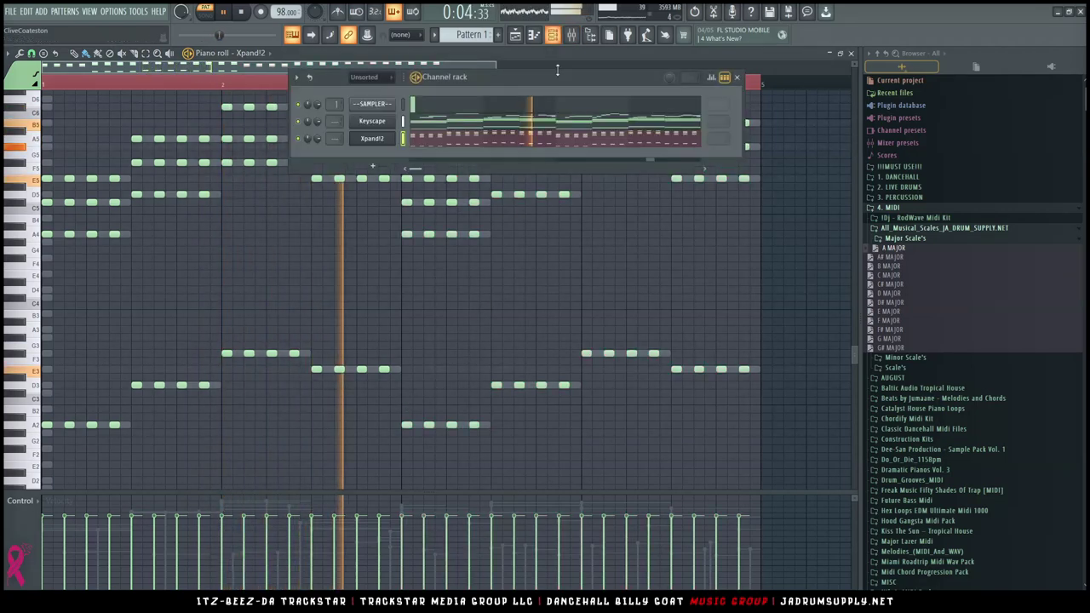
click(374, 166)
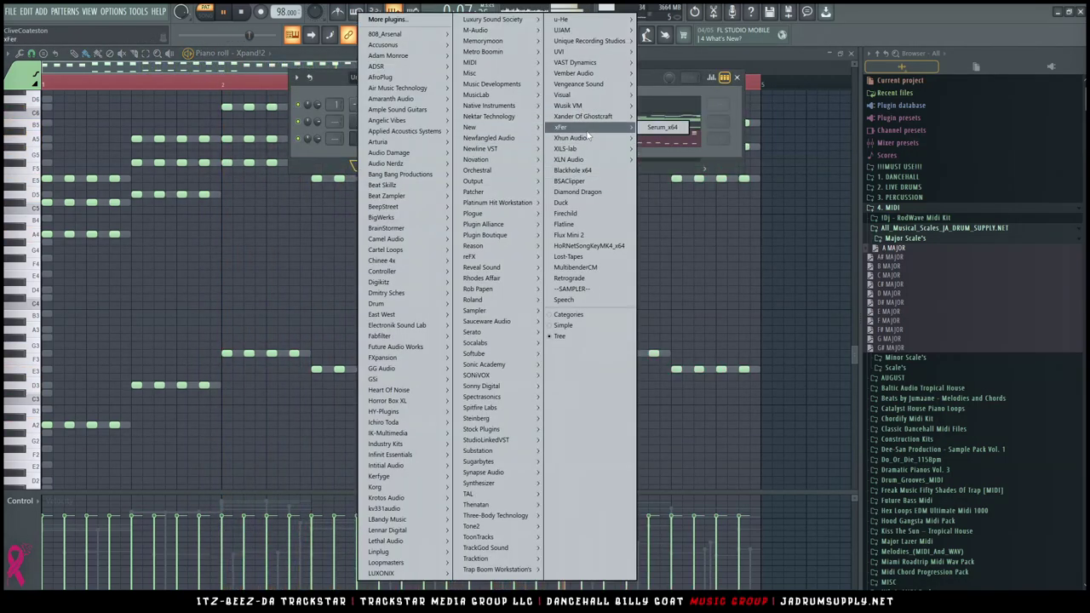
mouse_move(500, 108)
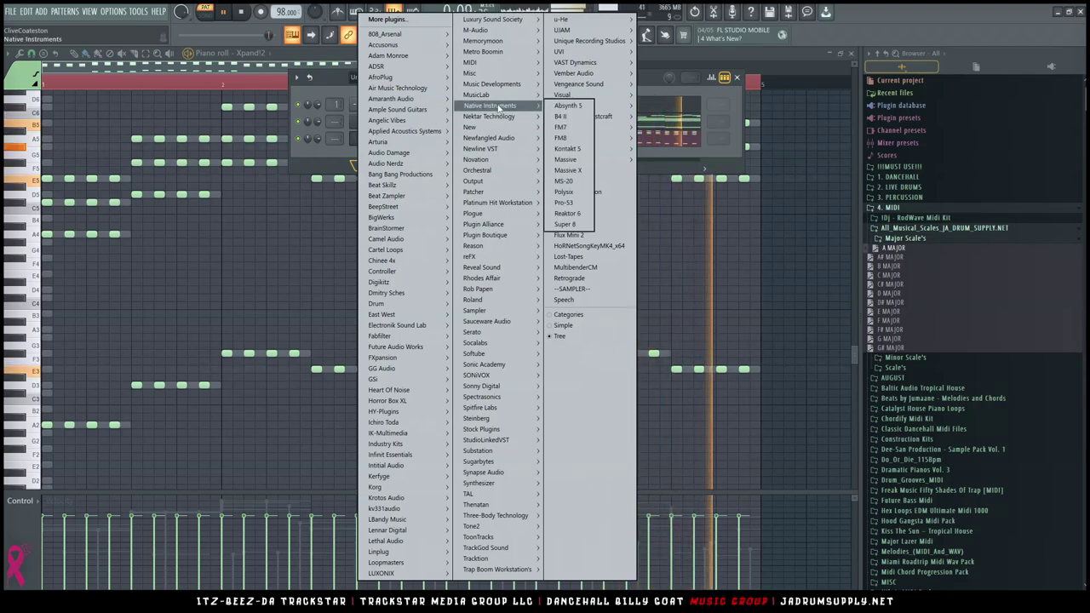
mouse_move(538, 256)
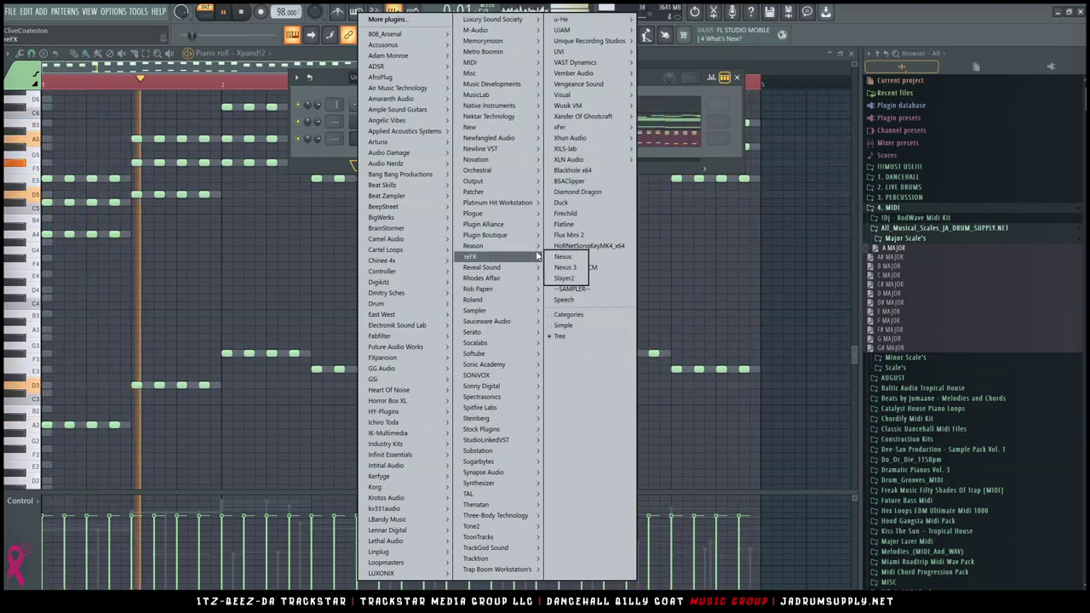
click(565, 267)
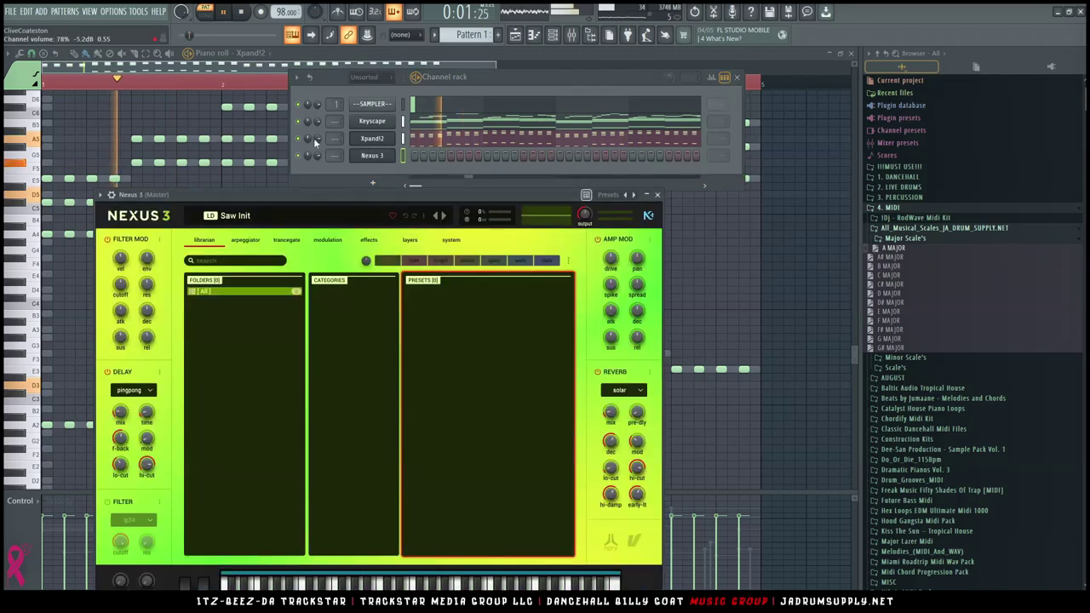
key(space)
drag(317, 139, 316, 169)
Load the Square Lead 2 preset in Nexus 3 from the Lead category of the Factory Presets
click(402, 155)
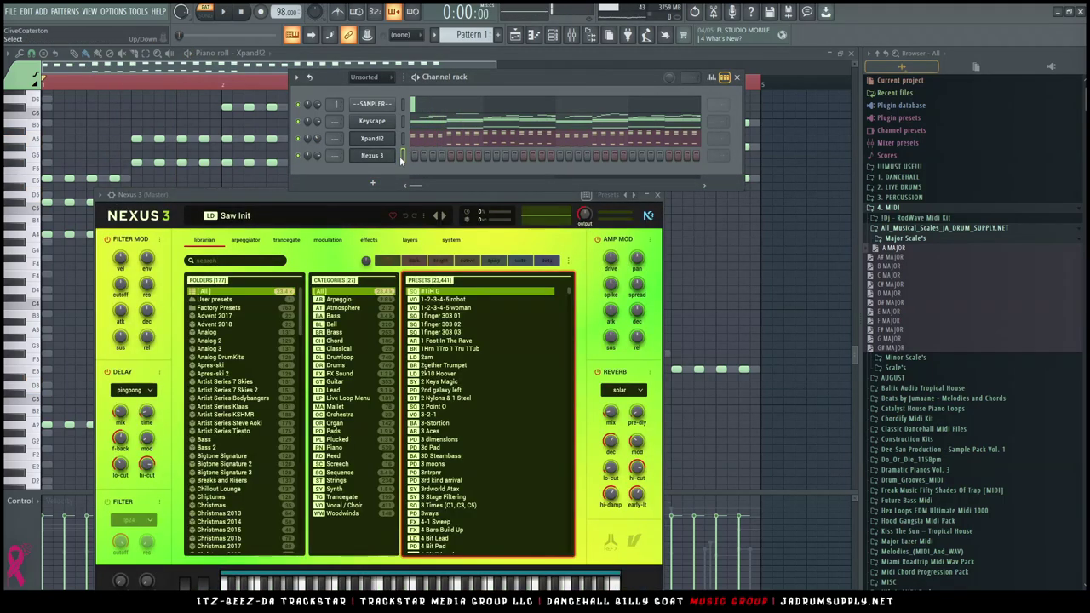
click(234, 308)
click(345, 369)
scroll(472, 365, down, 8)
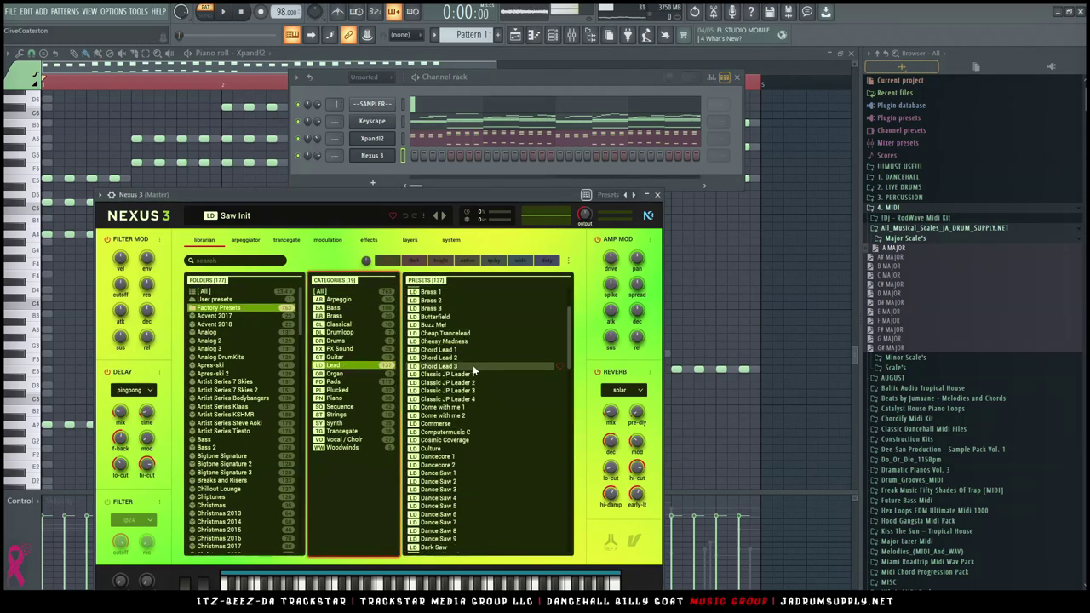
scroll(476, 364, down, 10)
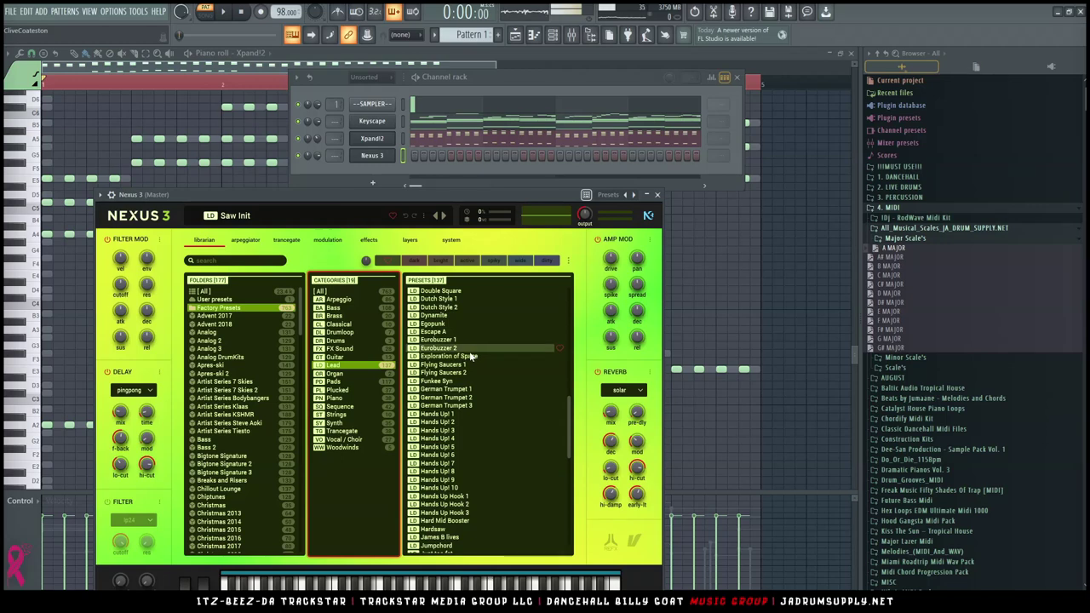
scroll(471, 352, down, 4)
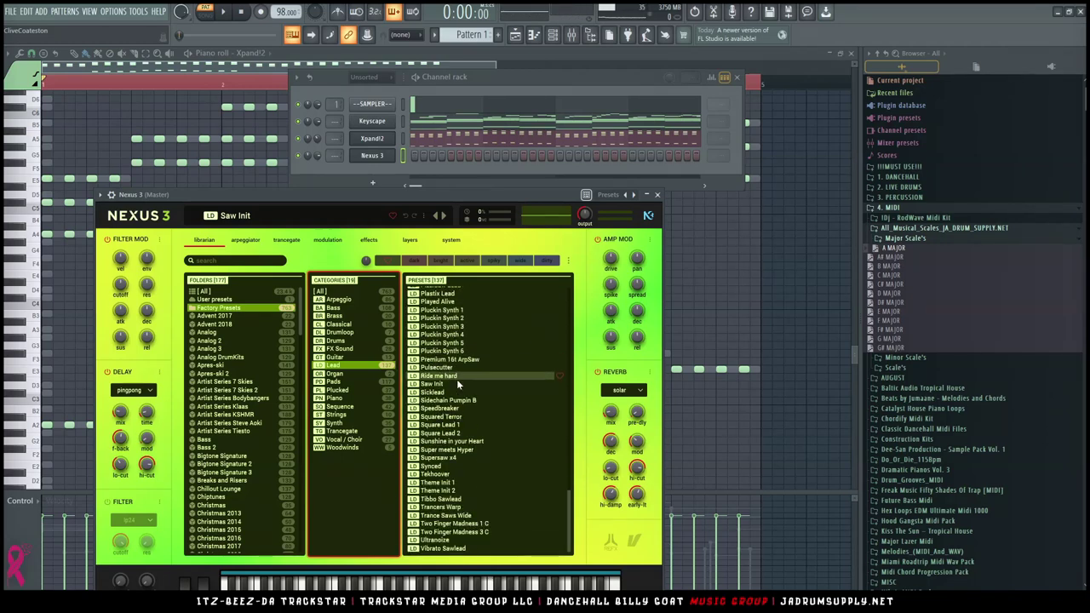
click(451, 433)
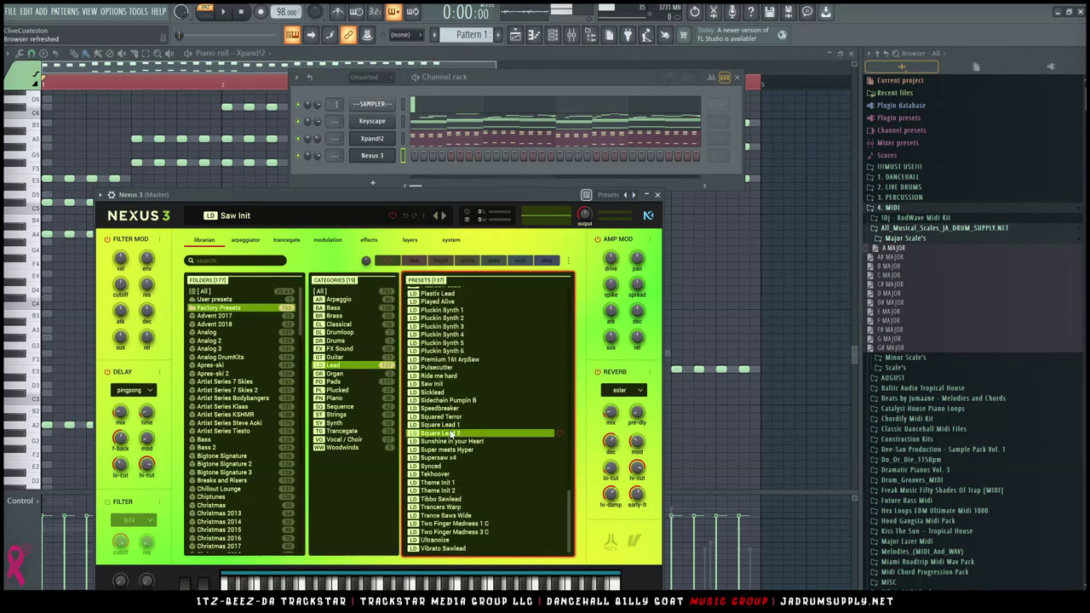
Copy all the Xpand!2 stabs into the Nexus 3 channel and play that channel soloed
click(407, 161)
click(403, 144)
key(ctrl+x)
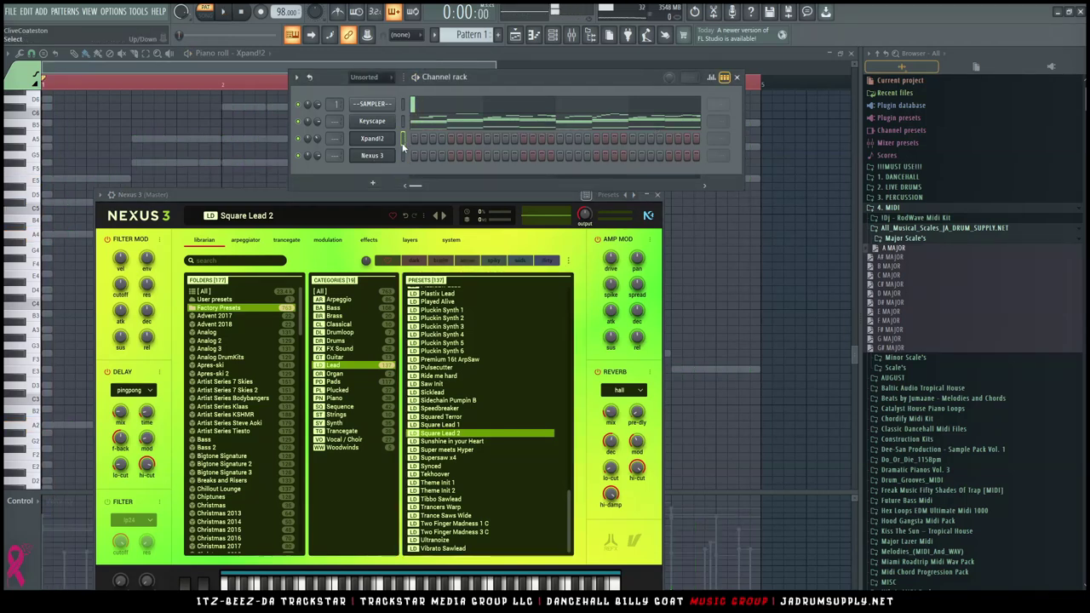
key(ctrl+v)
click(404, 158)
key(ctrl+v)
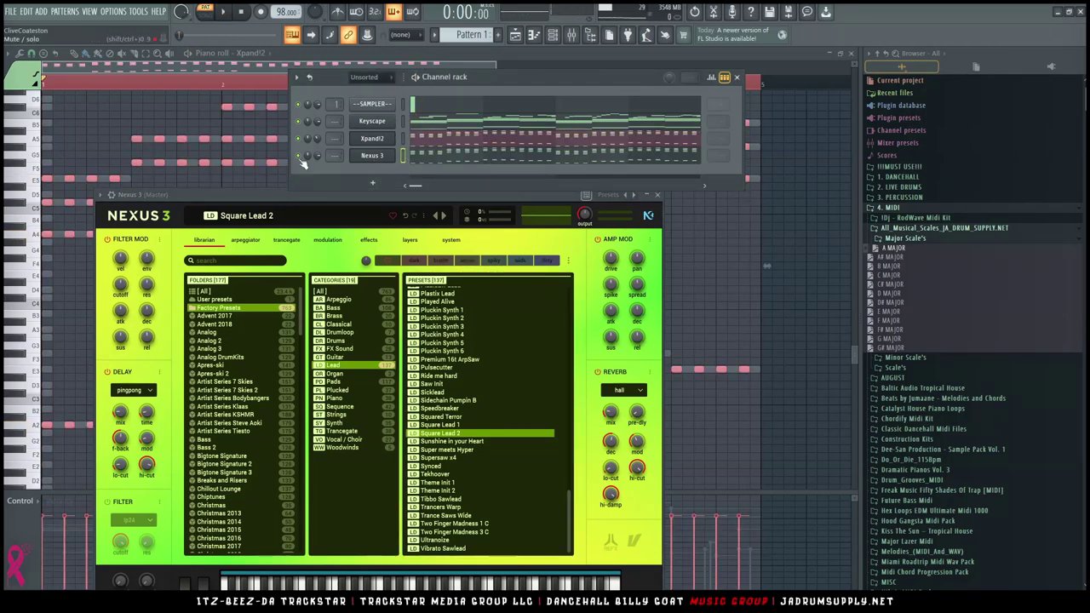
right_click(298, 157)
key(space)
In the Nexus 3 piano roll, delete every note except the first hit of each chord in bars 1 and 2
click(453, 158)
key(space)
scroll(369, 211, up, 1)
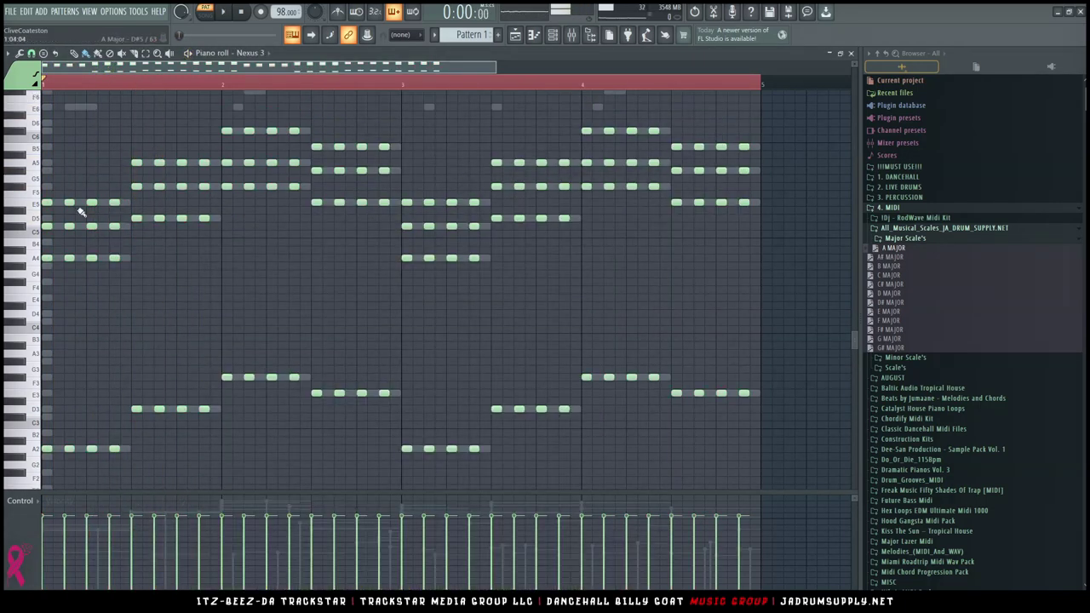
drag(73, 182, 122, 447)
drag(153, 379, 314, 380)
scroll(324, 383, up, 3)
drag(340, 430, 394, 161)
drag(423, 173, 776, 423)
drag(788, 471, 407, 98)
key(Delete)
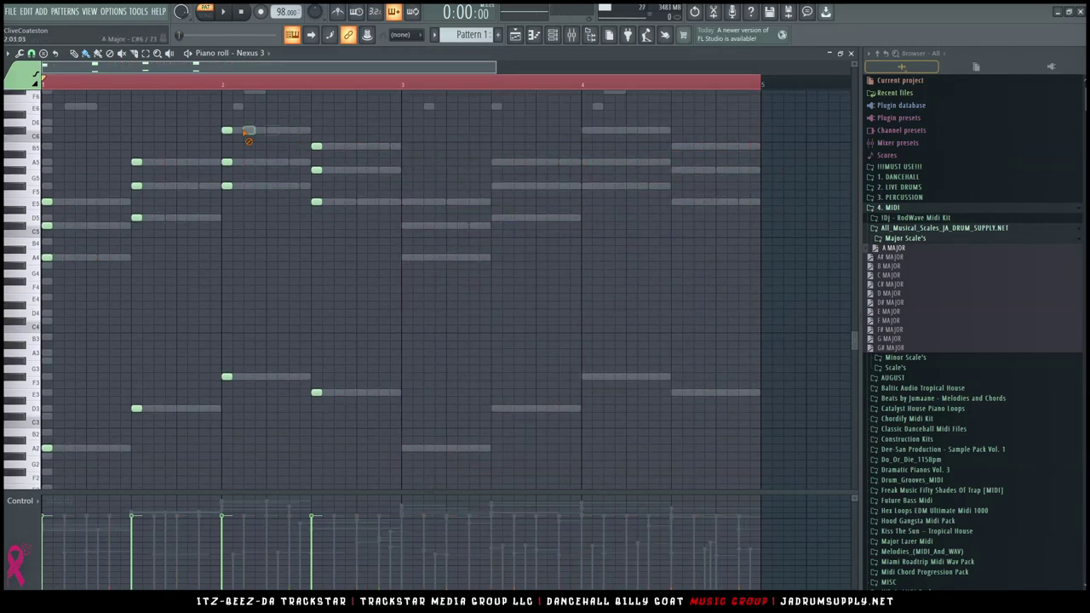
Lengthen all the Nexus 3 chord notes to about 2.5 steps and repeat them three steps after each chord start
key(ctrl+a)
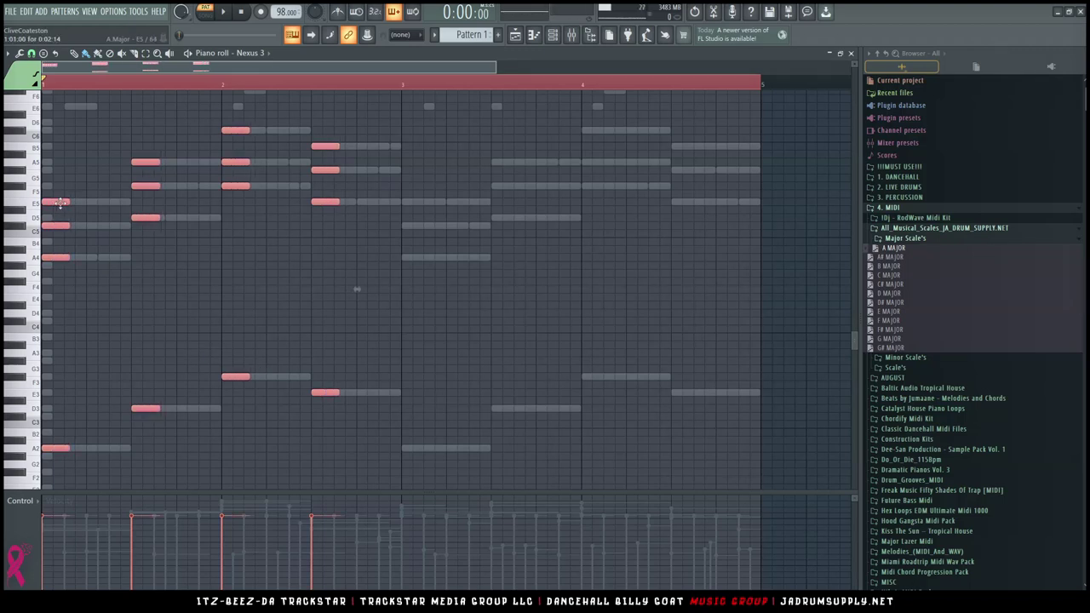
shift+drag(59, 203, 92, 203)
key(space)
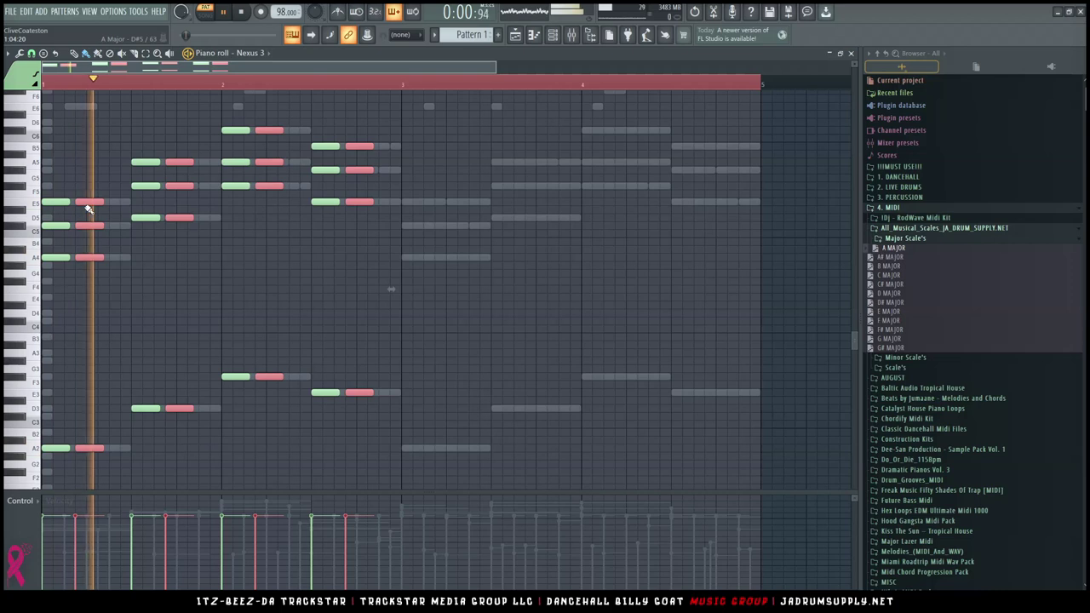
ctrl+click(385, 295)
key(space)
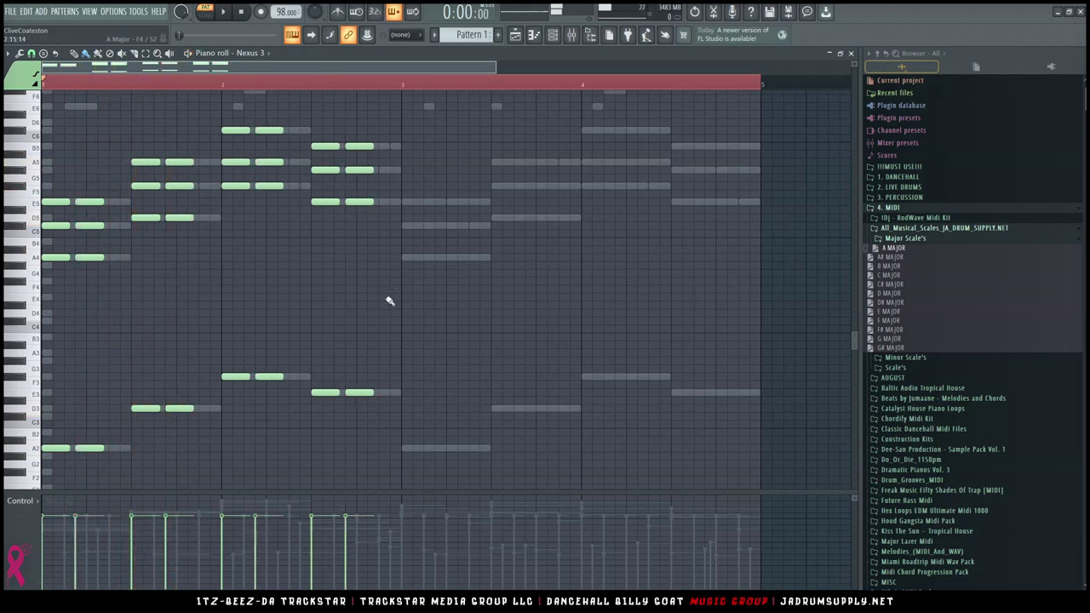
Transpose all the Nexus 3 notes up one octave and play the result
key(ctrl+Up)
scroll(388, 299, up, 3)
key(space)
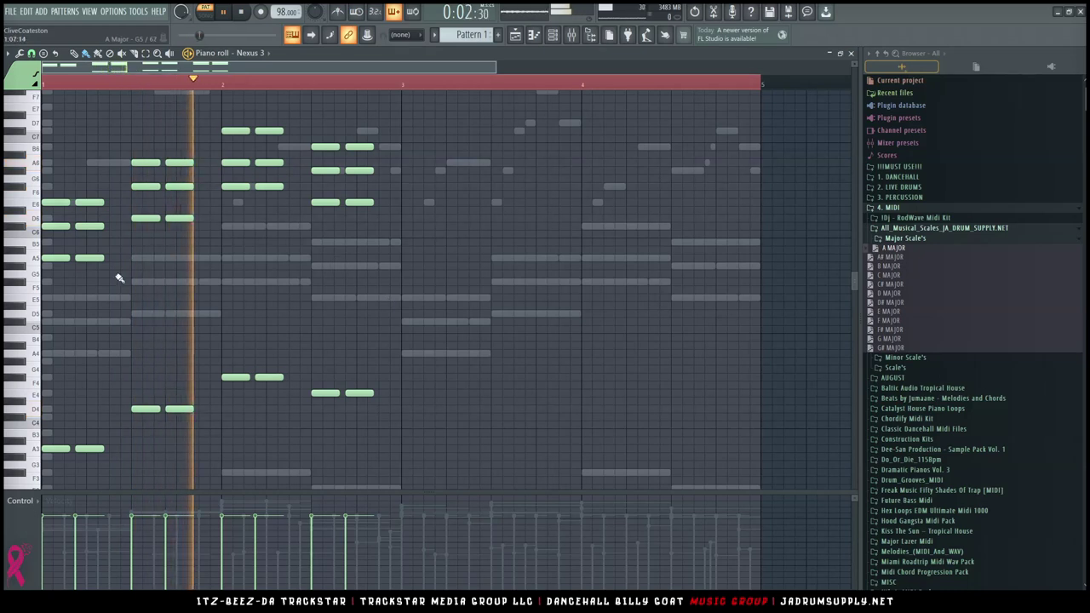
key(space)
key(space)
Add single notes A6, D7, B6 and G#6 in the gaps after the four Nexus 3 chords during playback
key(space)
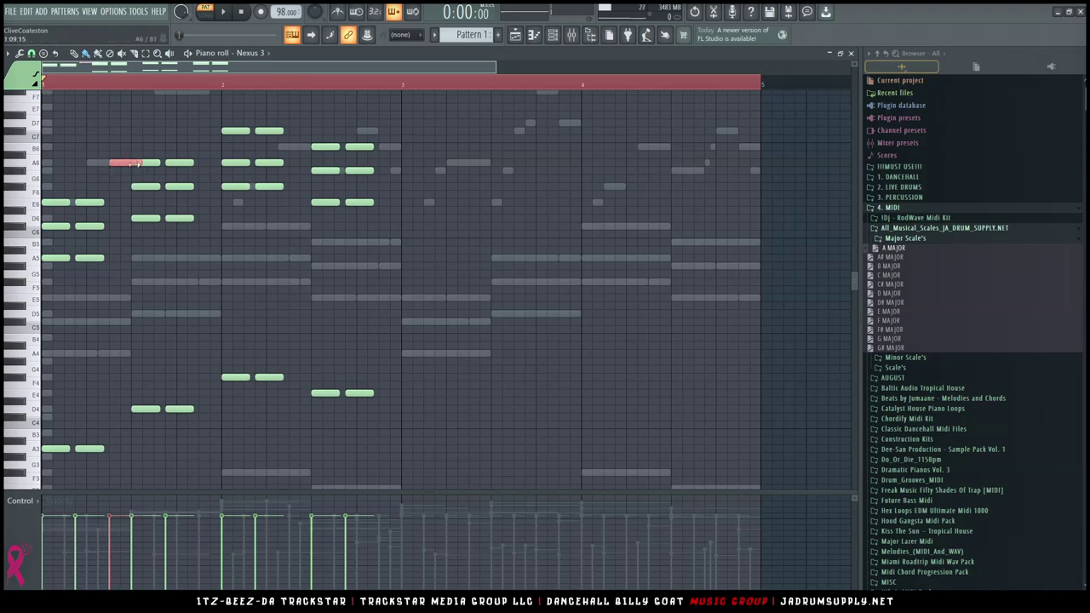
key(space)
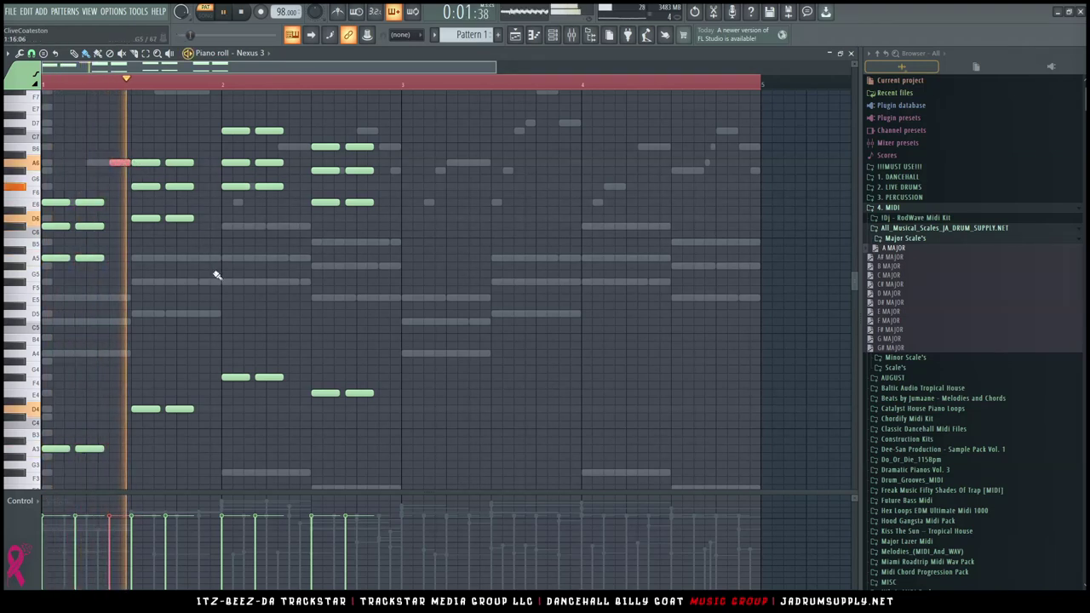
click(209, 122)
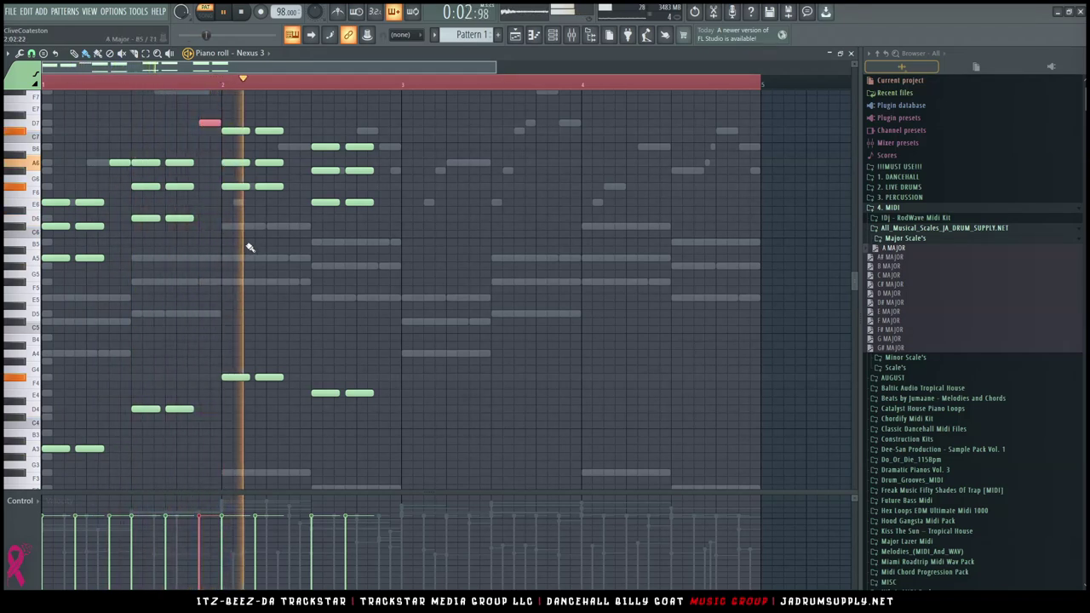
click(294, 147)
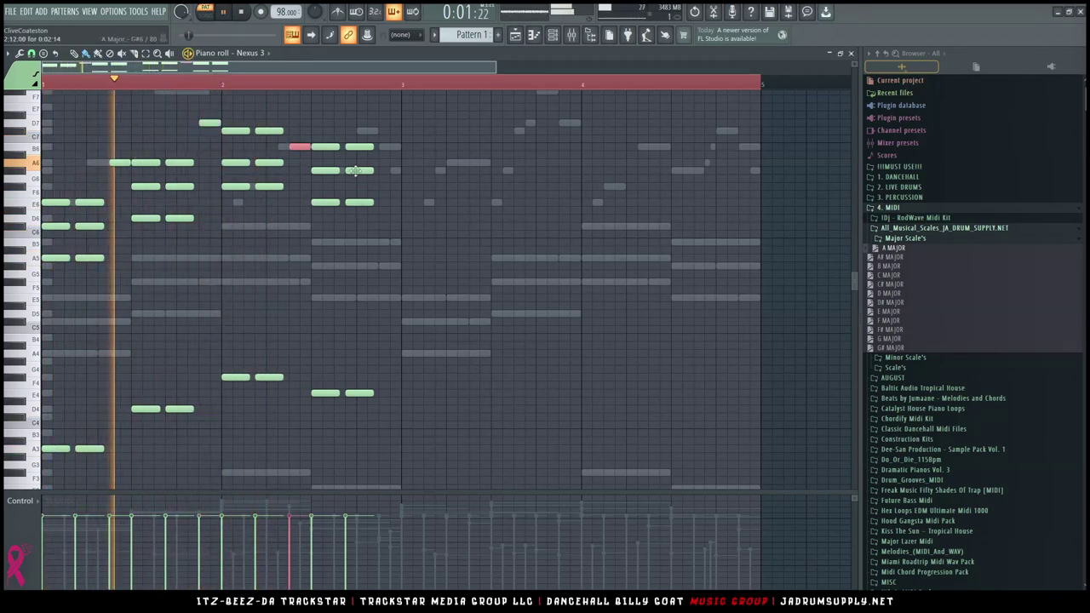
click(385, 171)
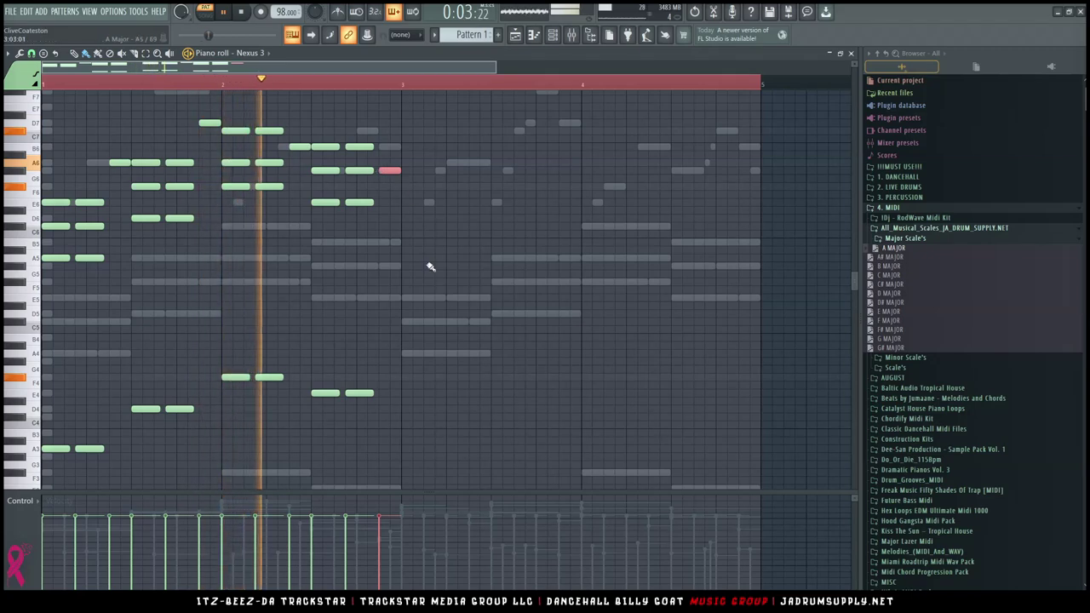
key(space)
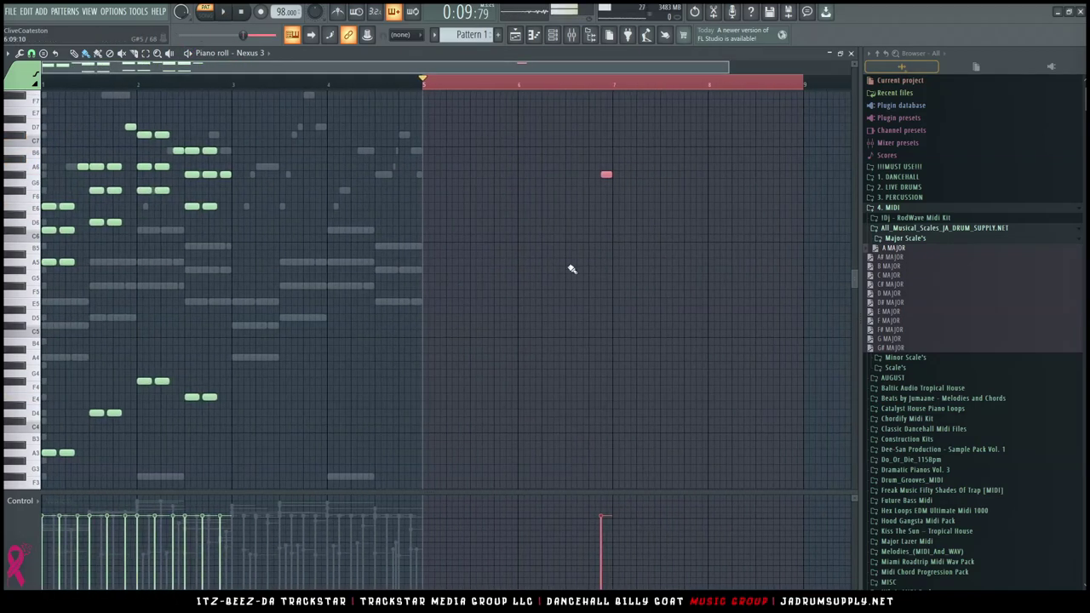
Delete the stray note in bar 6 and duplicate the two-bar Nexus 3 pattern into bars 3 and 4
key(Delete)
key(ctrl+d)
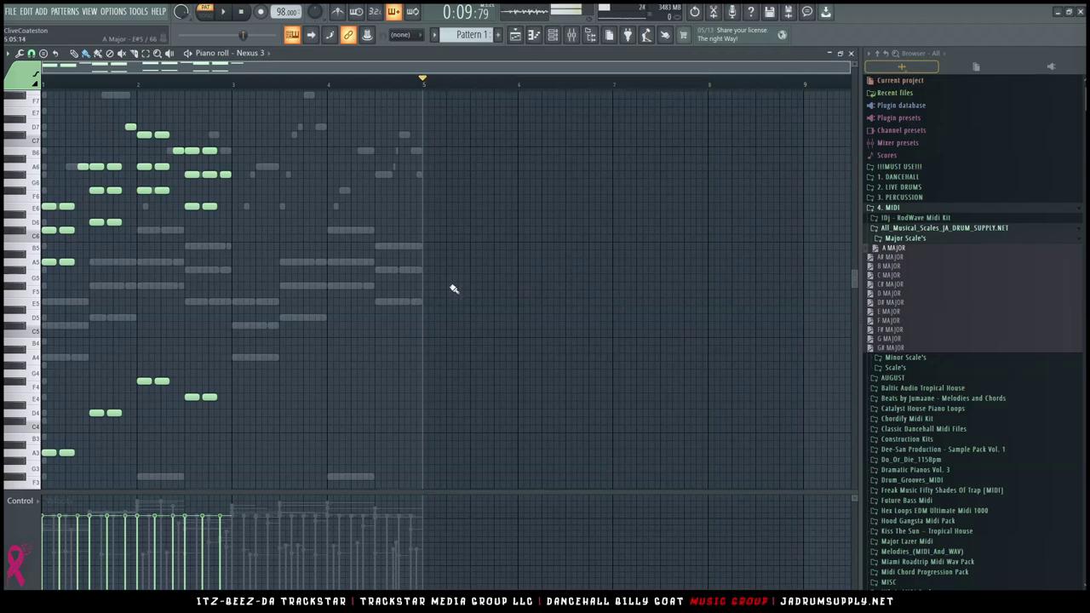
key(ctrl+b)
scroll(578, 159, up, 3)
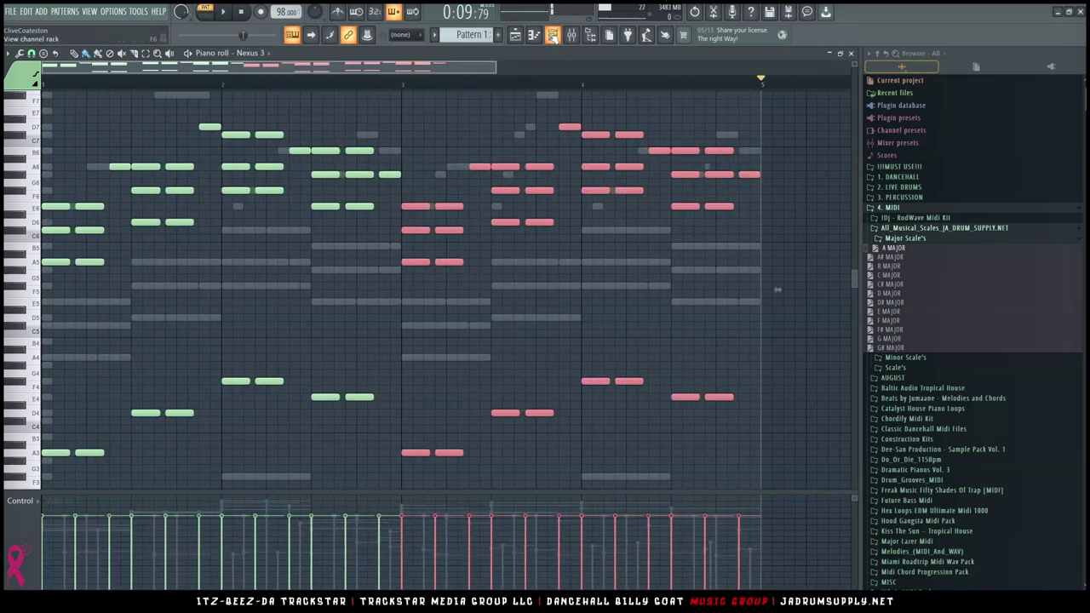
Bring up the channel rack, open the Nexus 3 instrument from it and stop playback
click(552, 34)
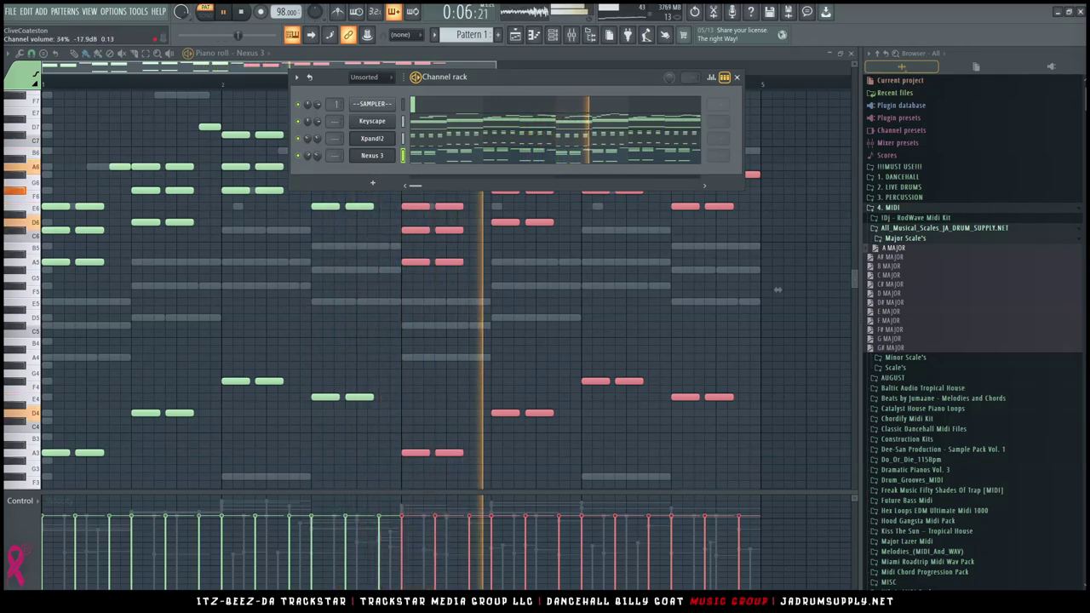
click(379, 162)
key(space)
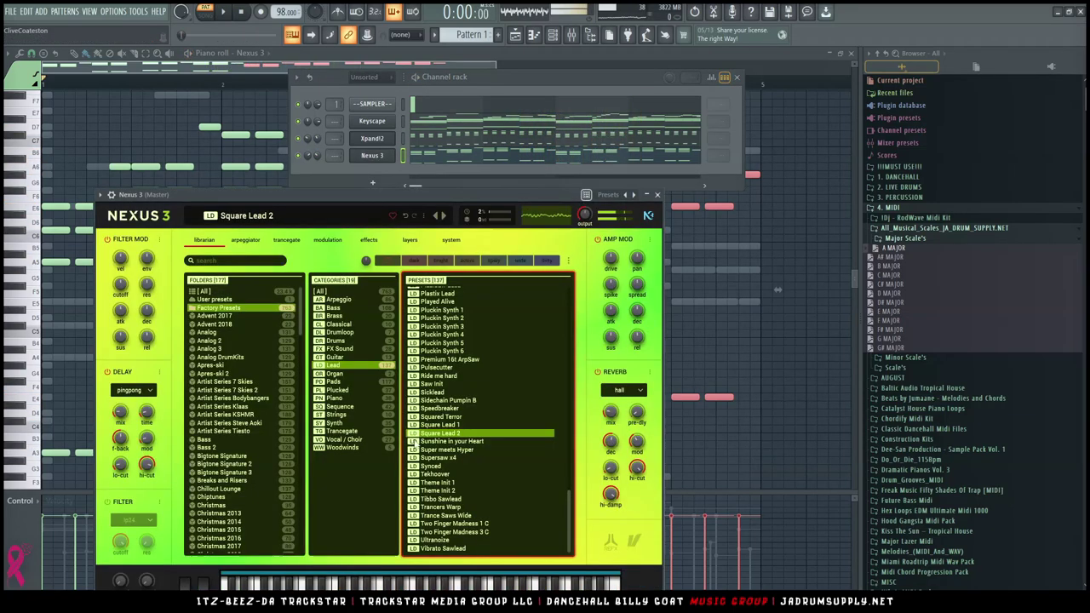
Audition Nexus 3 lead presets during playback, trying King of Buzz 1 and settling on Hands Up! 3
scroll(441, 393, up, 4)
click(441, 388)
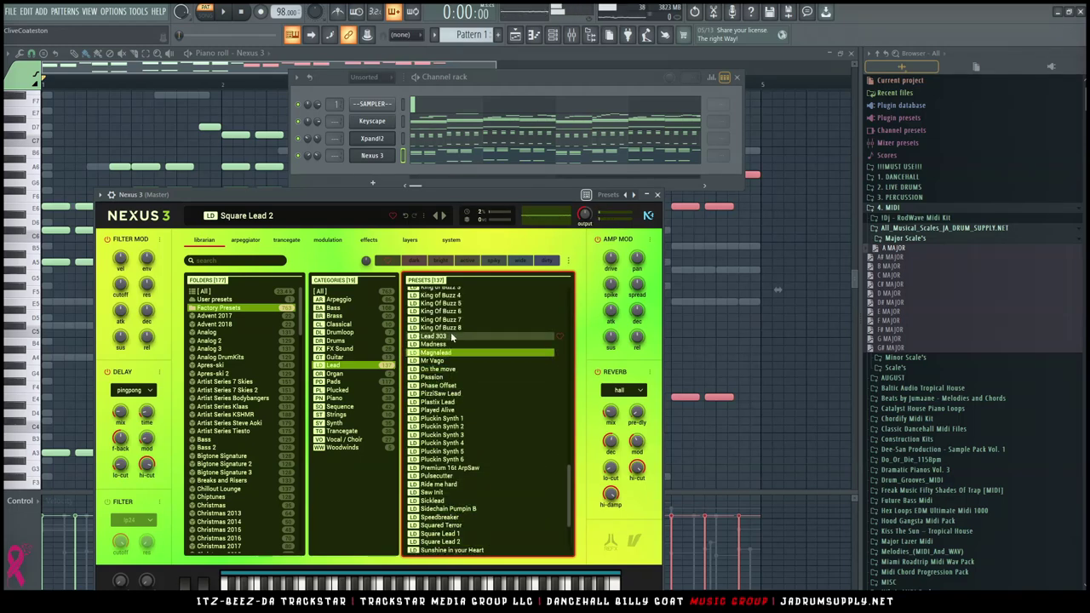
scroll(448, 353, up, 2)
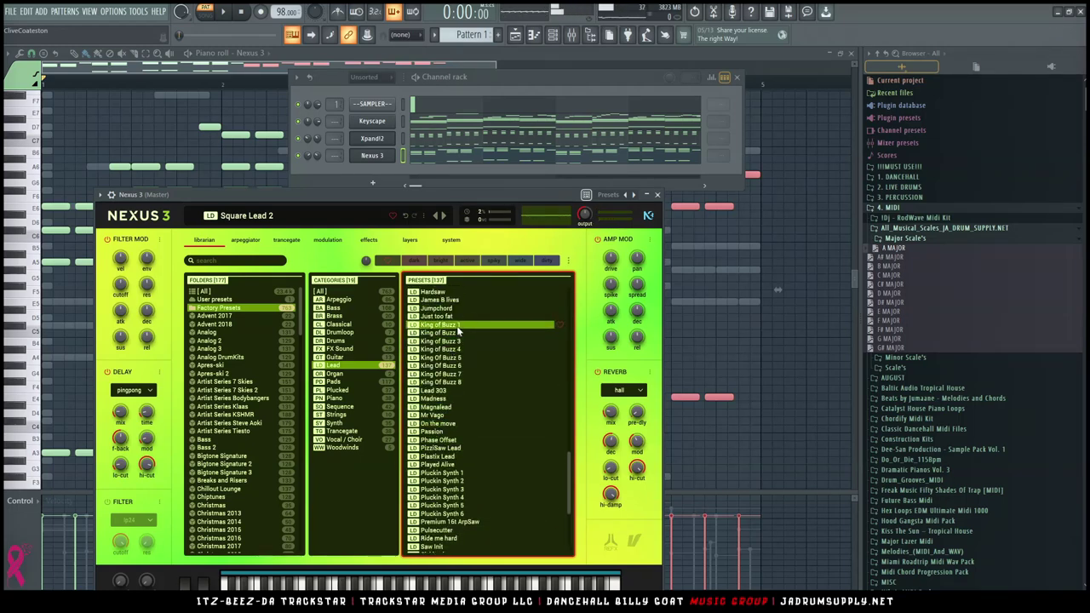
key(space)
click(457, 327)
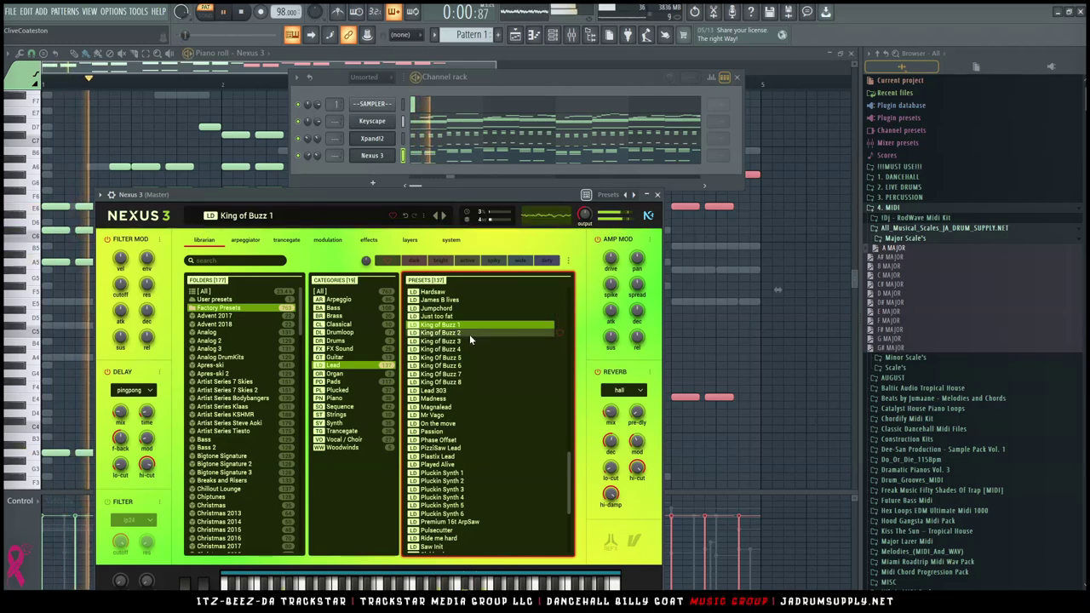
scroll(469, 335, up, 4)
scroll(464, 337, up, 2)
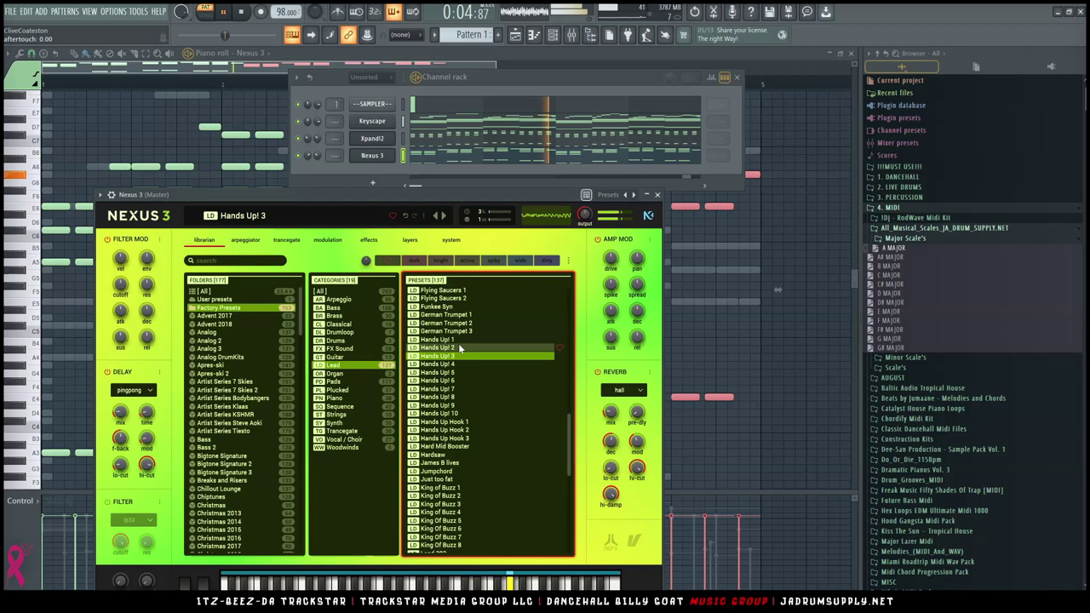
Balance the Nexus 3 channel volume by ear during playback, raising and lowering it, and stop playback
drag(320, 159, 319, 120)
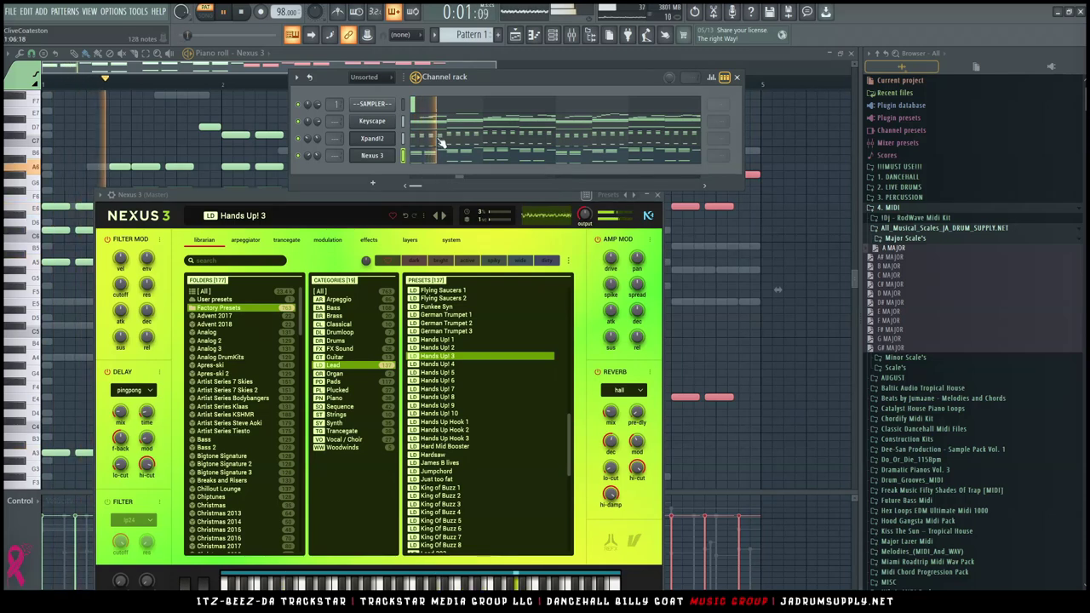
drag(317, 157, 318, 188)
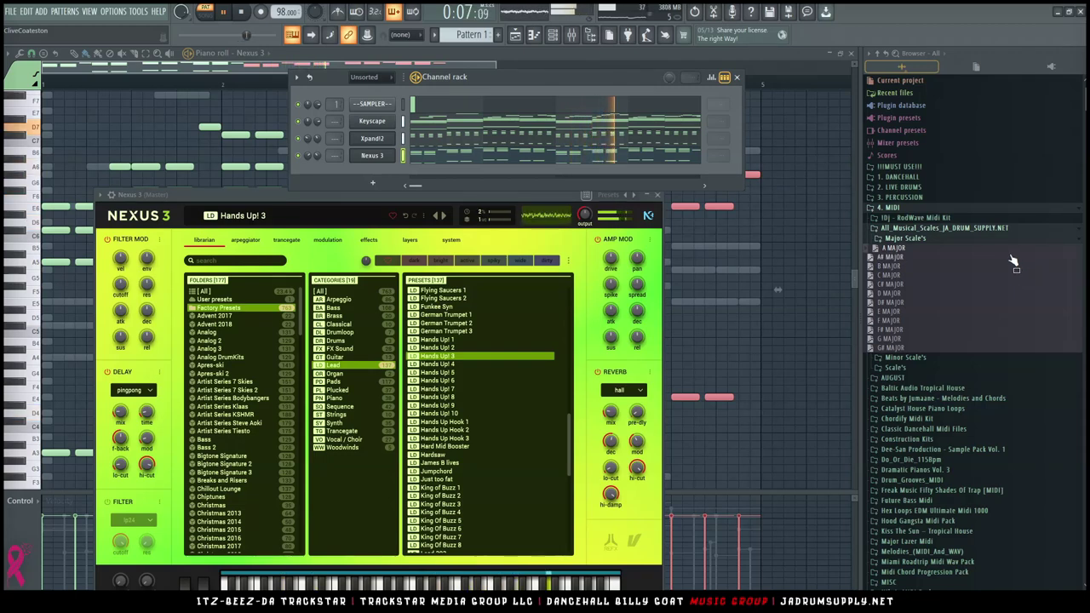
key(space)
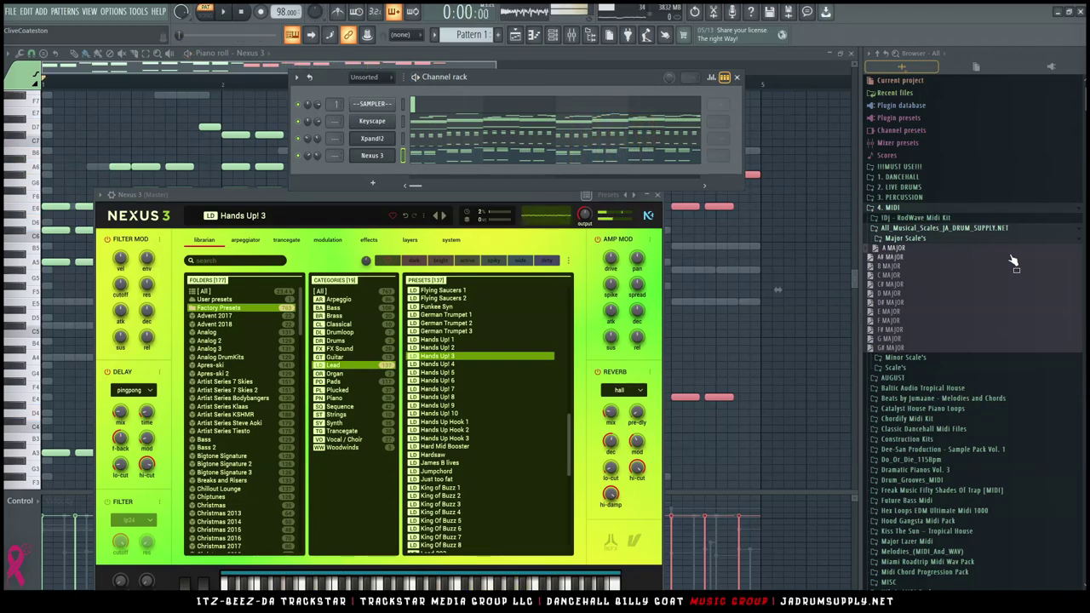